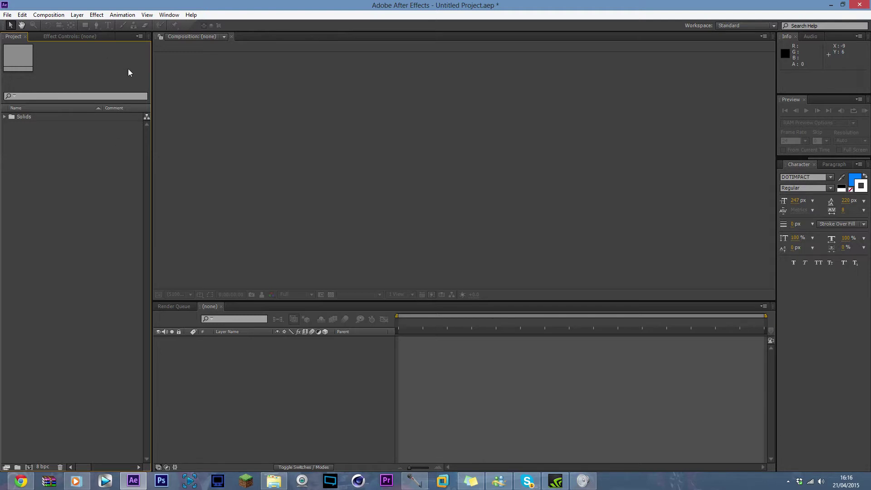
# Create a new composition with the HDTV 1080 24 preset, half resolution and a 10-second duration
pyautogui.click(62, 16)
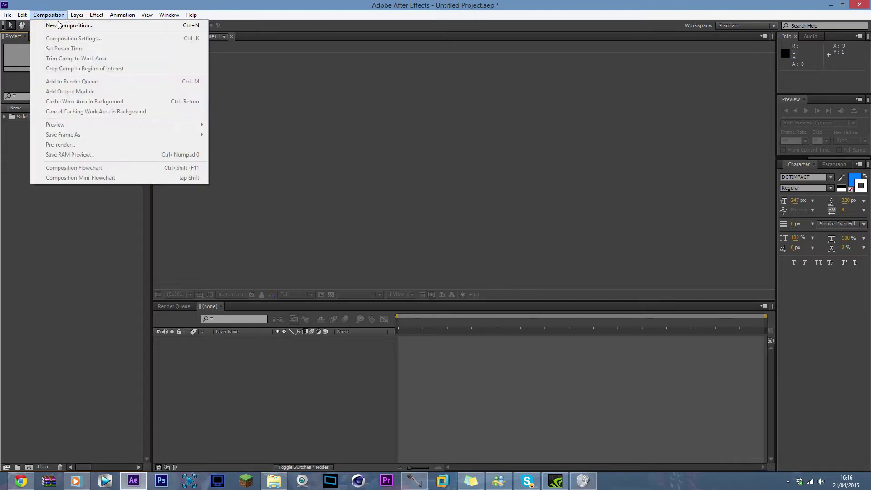
pyautogui.click(61, 23)
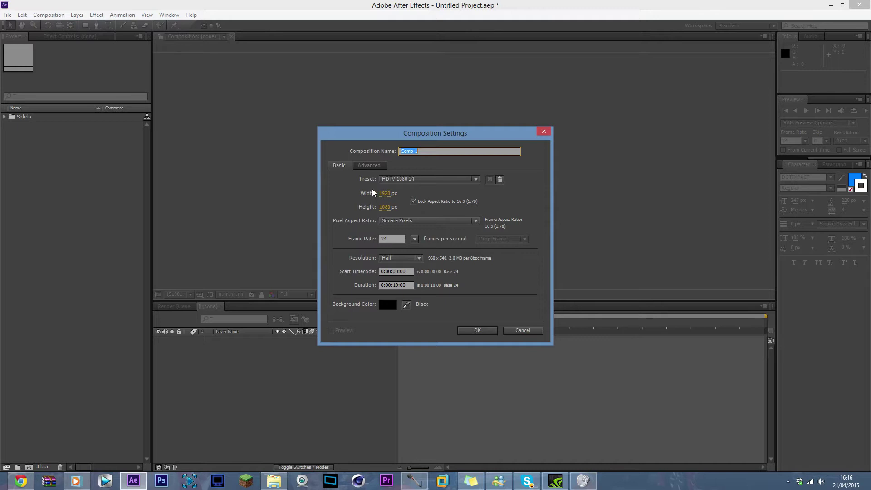
pyautogui.click(384, 181)
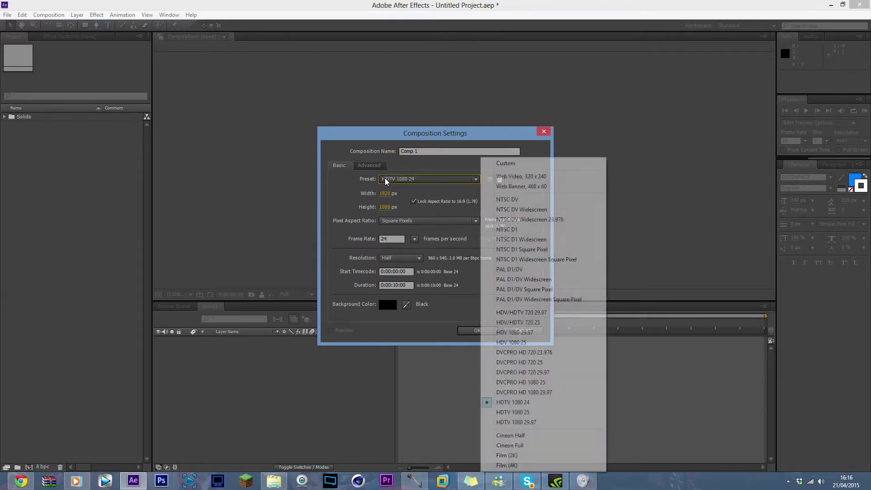
pyautogui.click(359, 189)
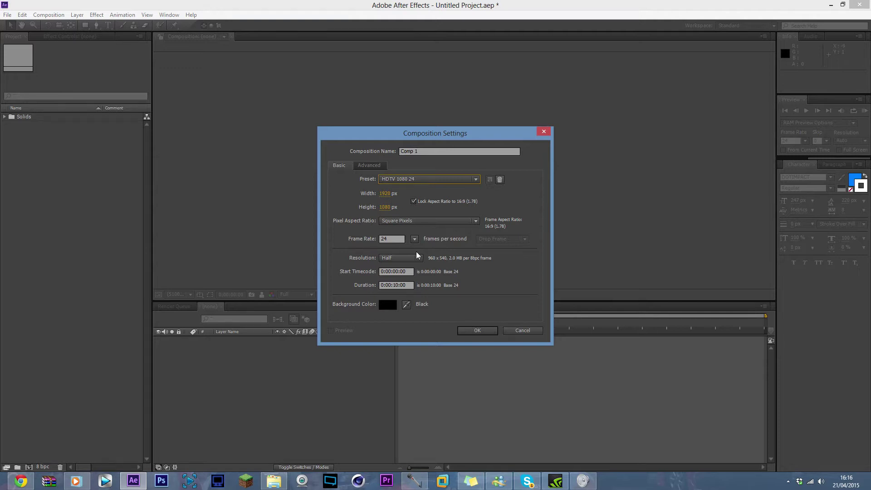
pyautogui.click(477, 330)
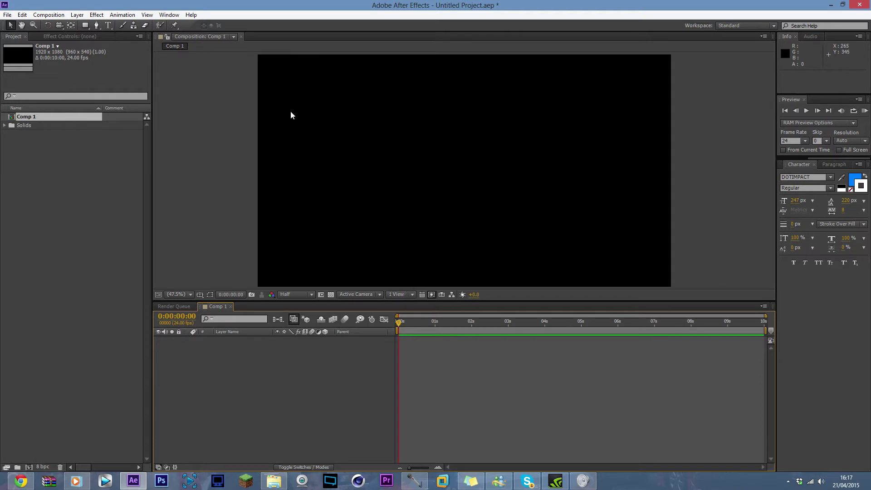
# Add a text box spanning the whole frame with the text ZAKKY and move the text down towards the centre
pyautogui.click(108, 24)
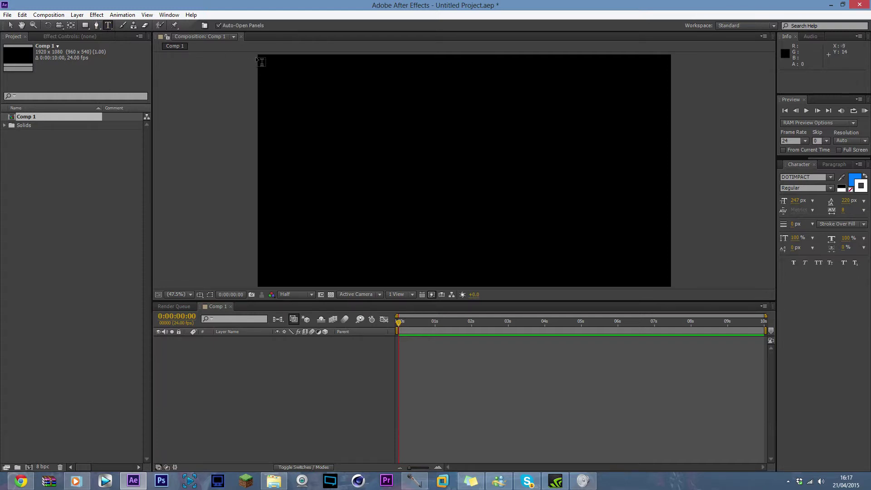
pyautogui.moveTo(263, 58); pyautogui.dragTo(678, 297)
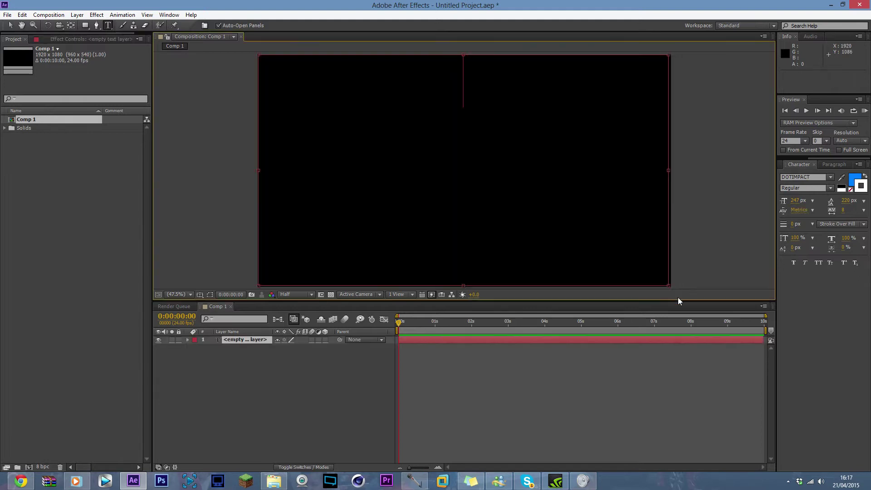
pyautogui.write('ZAJJT')
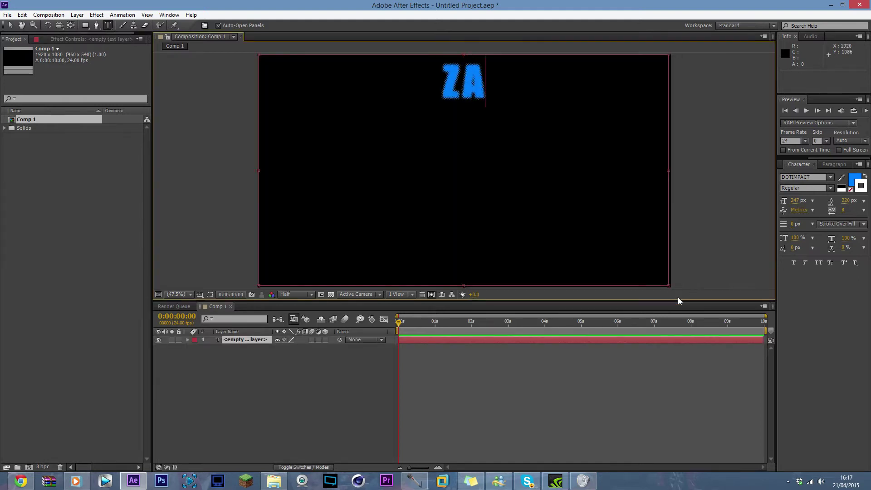
pyautogui.press('BackSpace')
pyautogui.press('BackSpace')
pyautogui.press('BackSpace')
pyautogui.write('KKU')
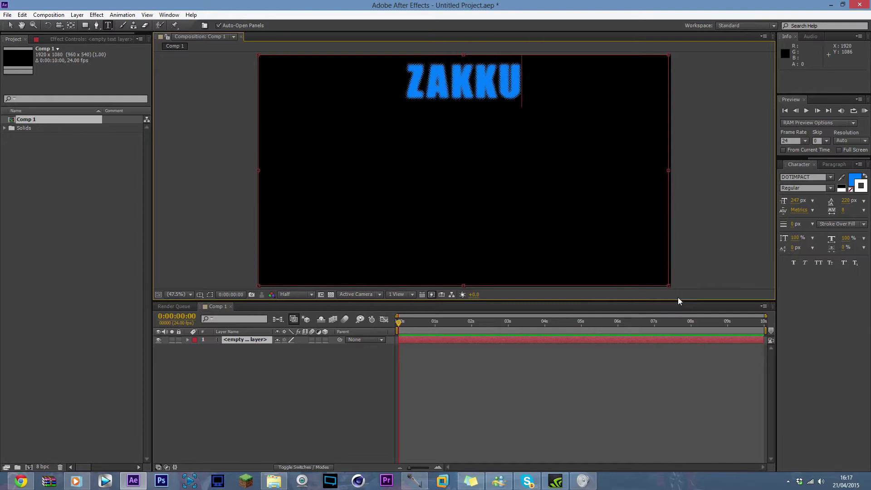
pyautogui.press('BackSpace')
pyautogui.write('Y')
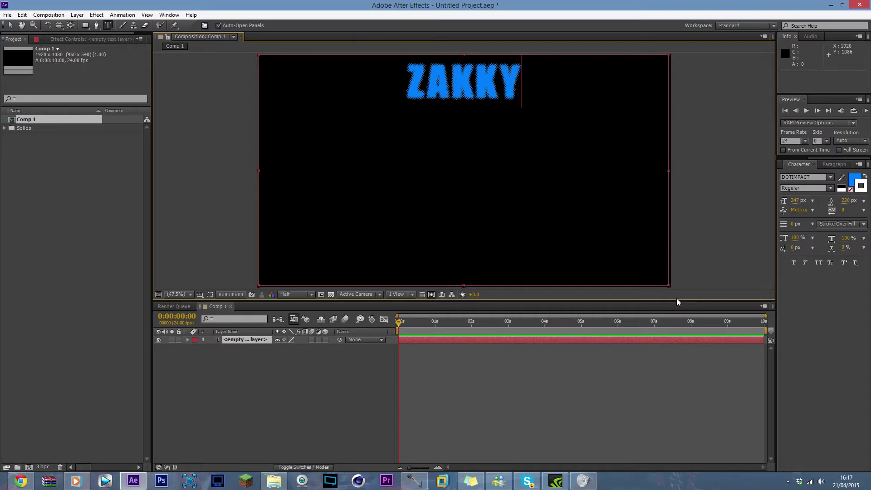
pyautogui.click(11, 25)
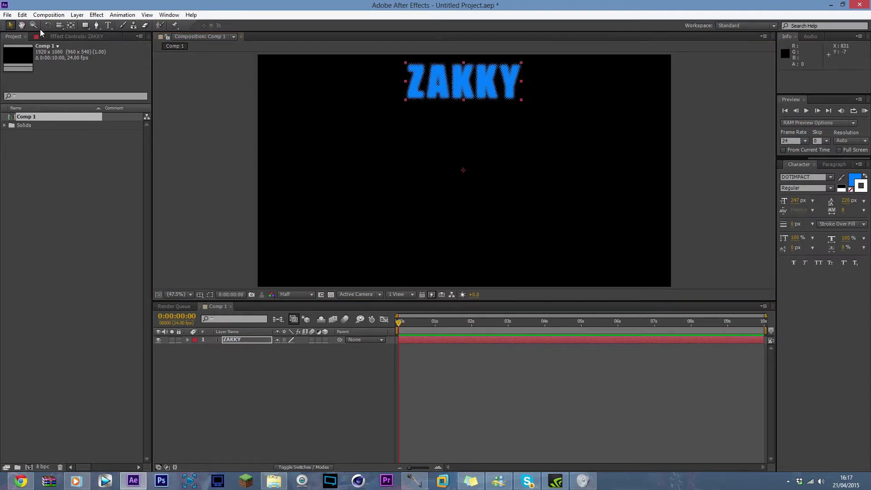
pyautogui.moveTo(485, 94); pyautogui.dragTo(471, 152)
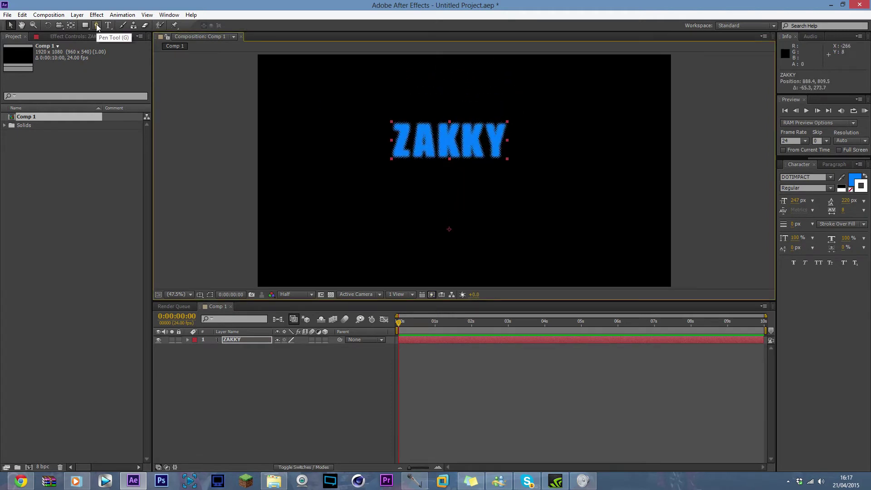
# Add a two-node camera with the 35mm preset and a null object to the composition
pyautogui.click(78, 15)
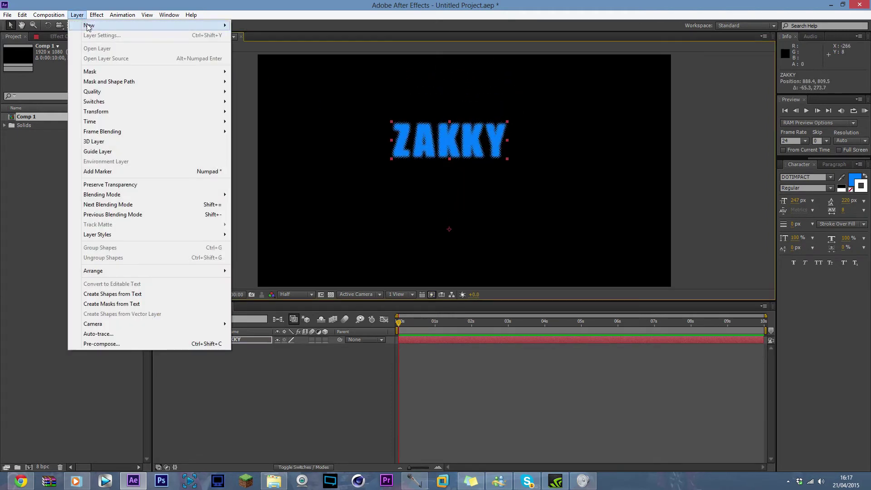
pyautogui.moveTo(90, 27)
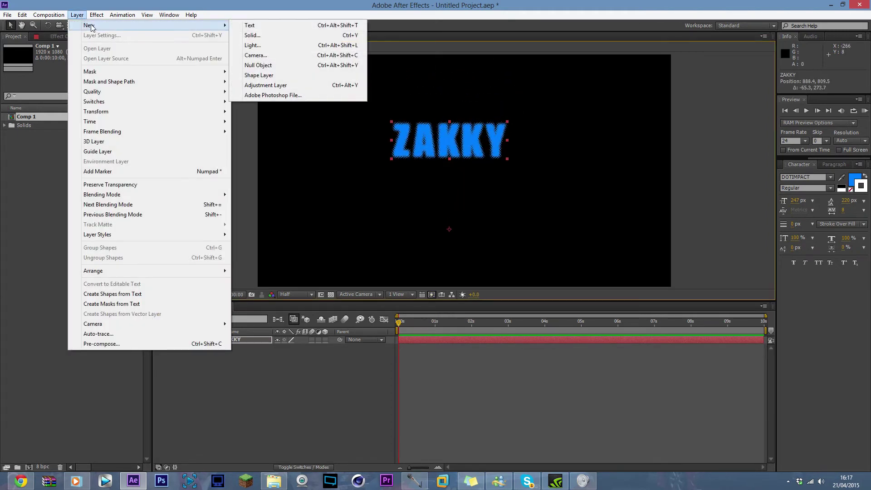
pyautogui.click(272, 56)
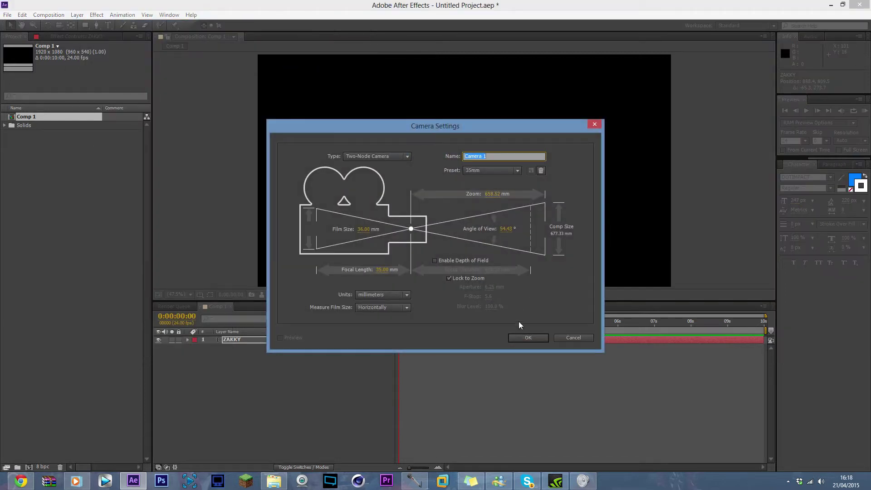
pyautogui.click(528, 338)
pyautogui.click(77, 15)
pyautogui.moveTo(84, 27)
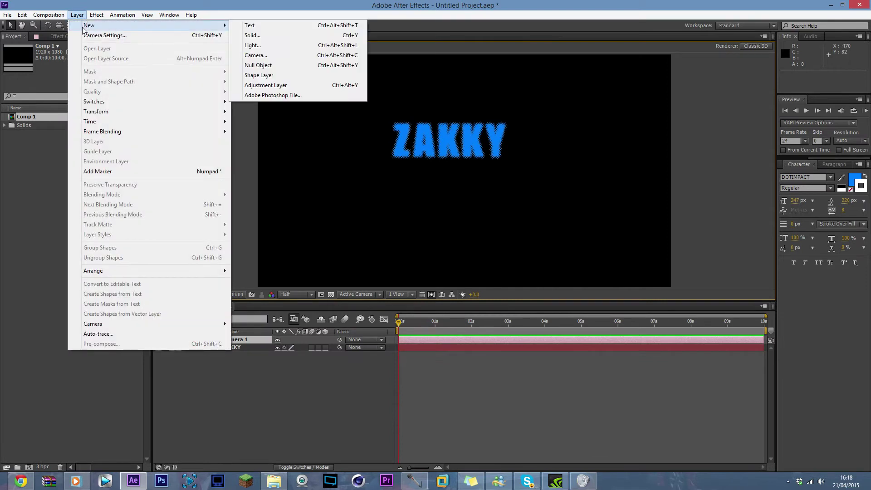
pyautogui.click(265, 65)
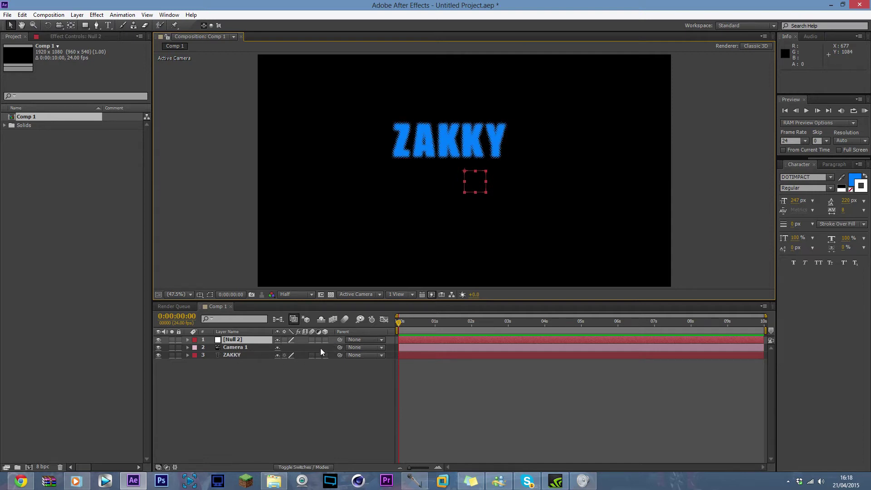
# Rename the null object as Camera Control and make it and the ZAKKY text layer 3D
pyautogui.rightClick(236, 342)
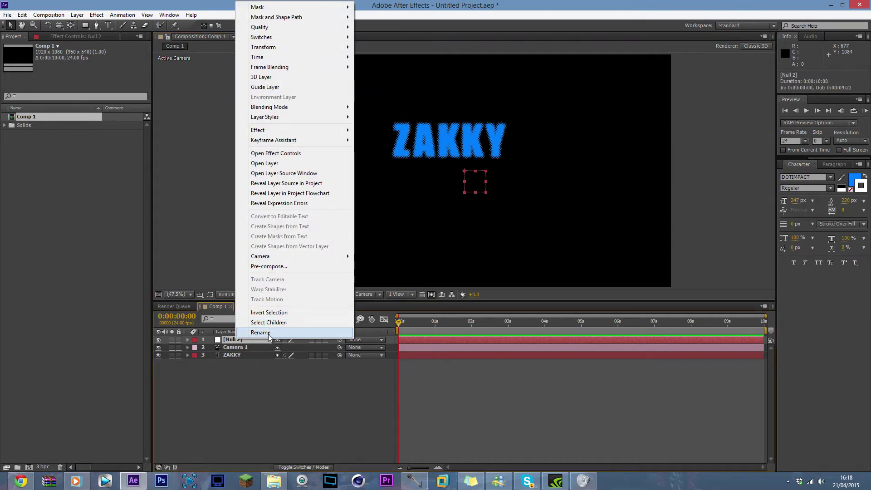
pyautogui.click(268, 334)
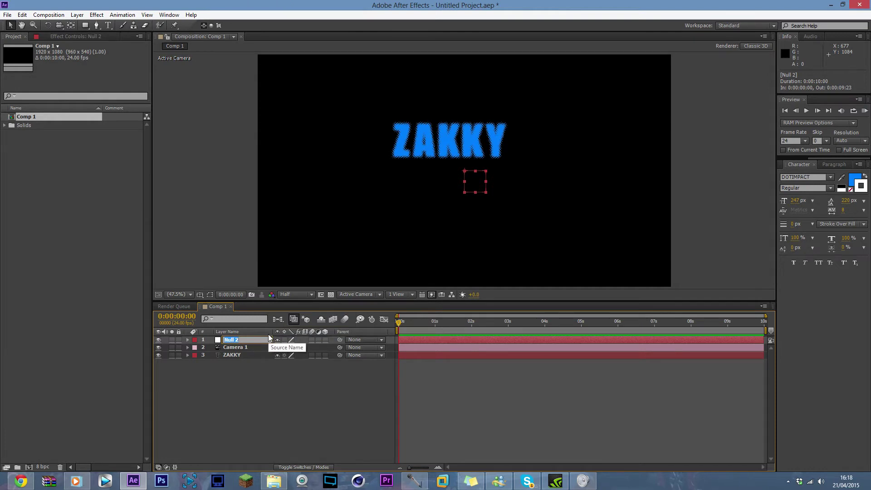
pyautogui.write('Camera Control')
pyautogui.press('Return')
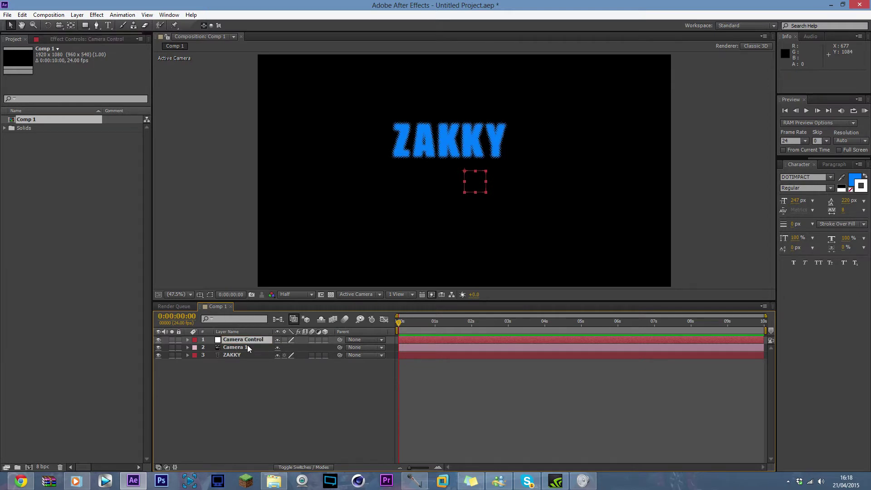
pyautogui.click(324, 340)
# Rearrange the workspace so Effect Controls sits above a Project panel shrunk to a small strip
pyautogui.moveTo(3, 44); pyautogui.dragTo(58, 457)
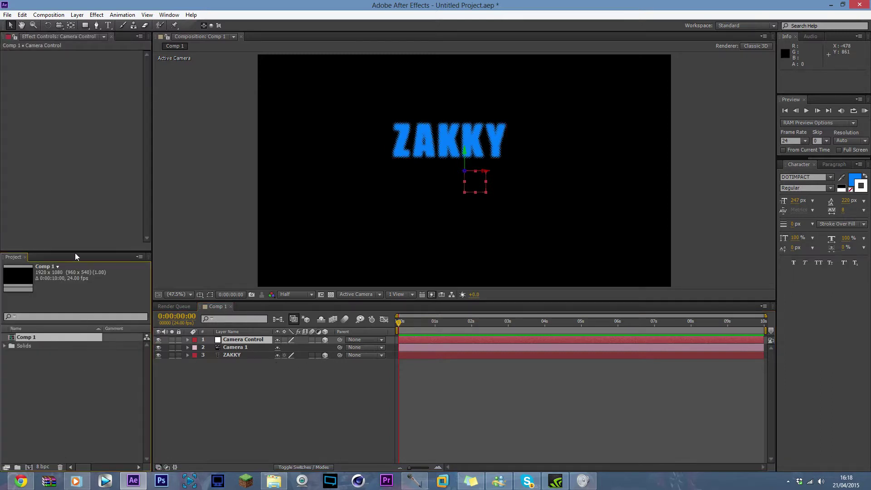
pyautogui.moveTo(75, 253); pyautogui.dragTo(87, 416)
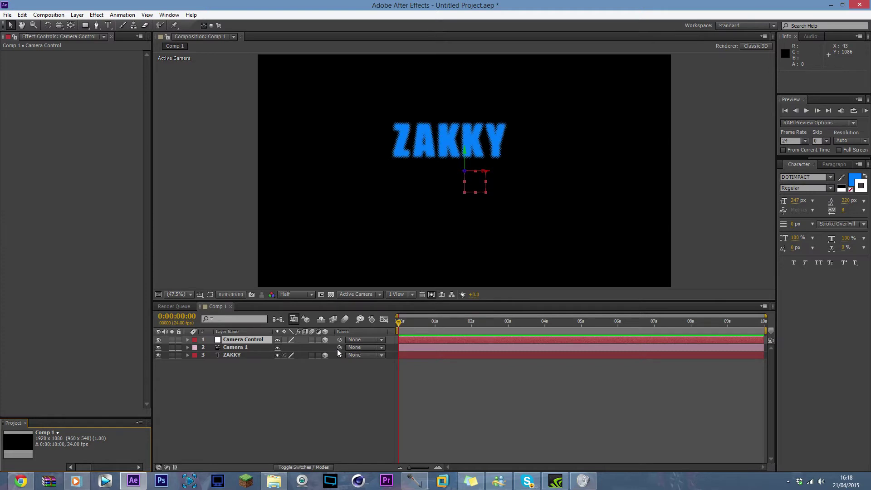
# Parent the Camera Control null to Camera 1 and the ZAKKY text layer to Camera Control
pyautogui.click(356, 342)
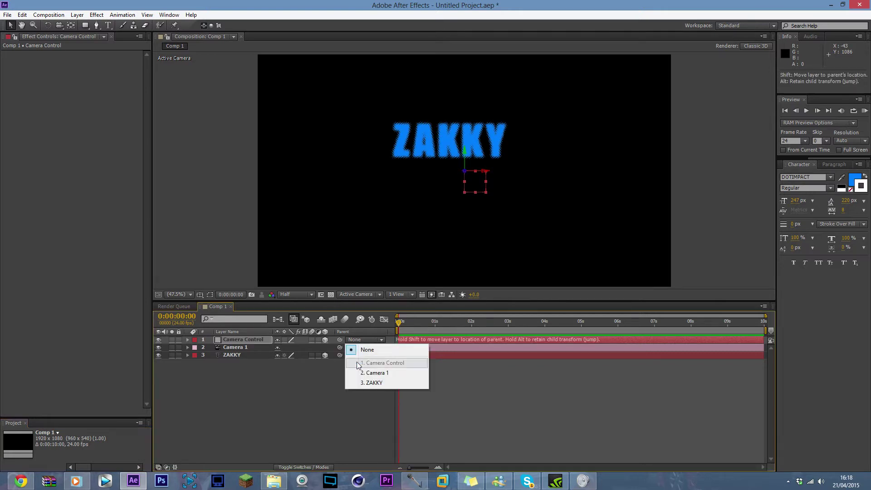
pyautogui.click(371, 383)
pyautogui.click(370, 339)
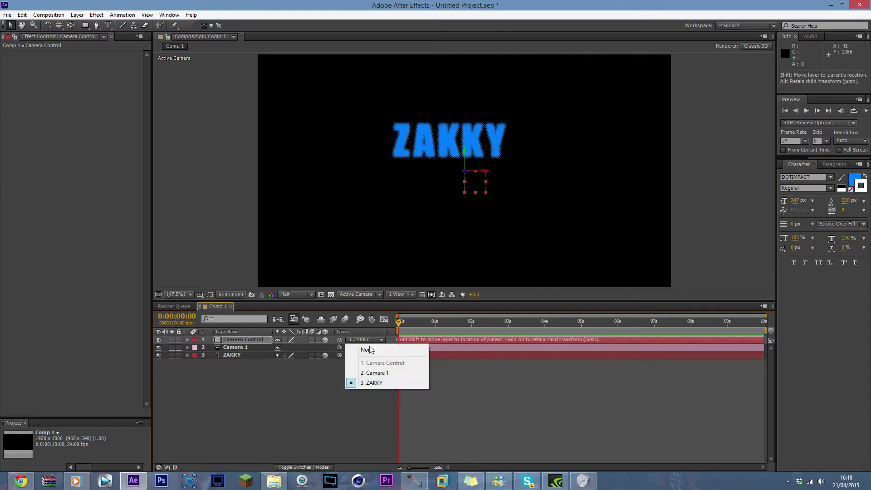
pyautogui.click(375, 373)
pyautogui.click(370, 354)
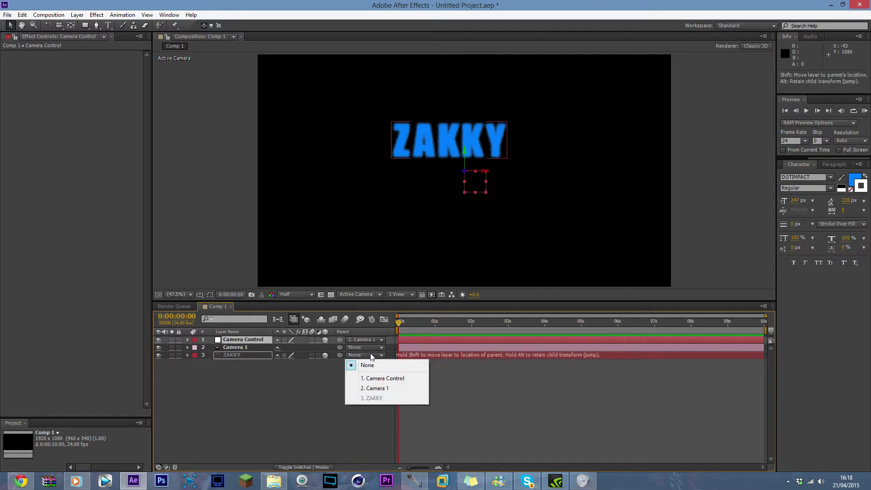
pyautogui.click(373, 379)
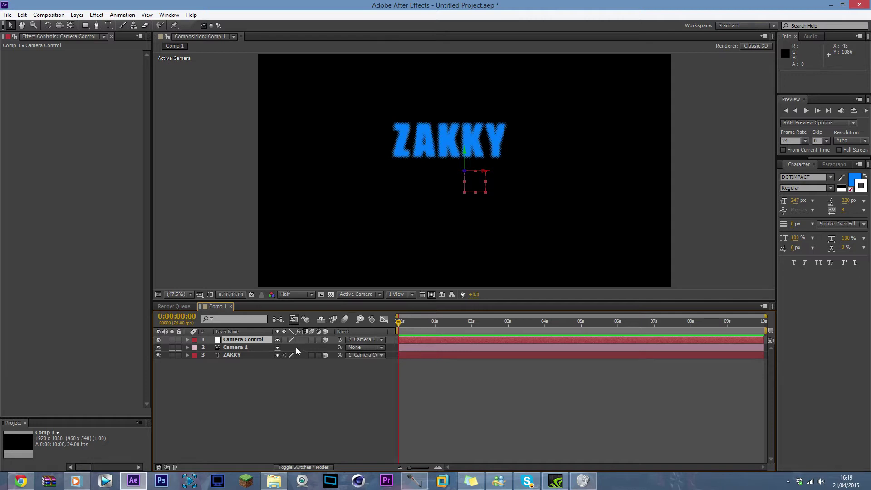
# Try changing the Camera Control null's Z position to about 847 and undo the change
pyautogui.click(254, 341)
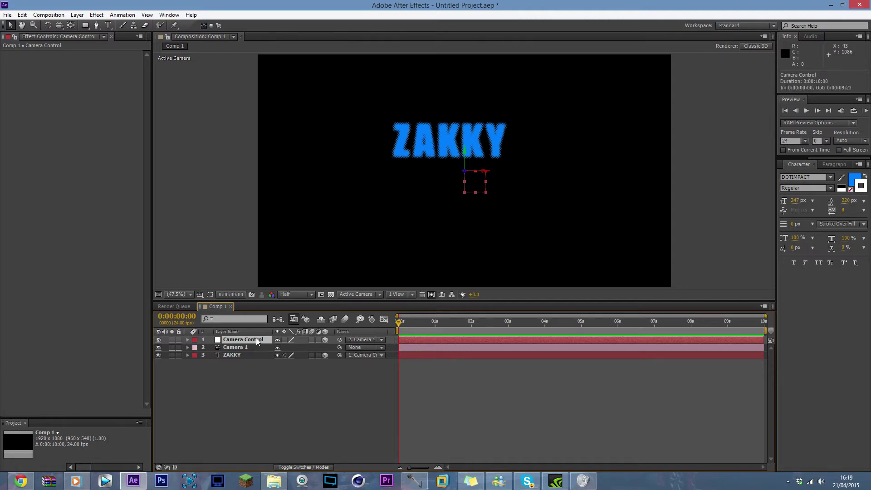
pyautogui.press('p')
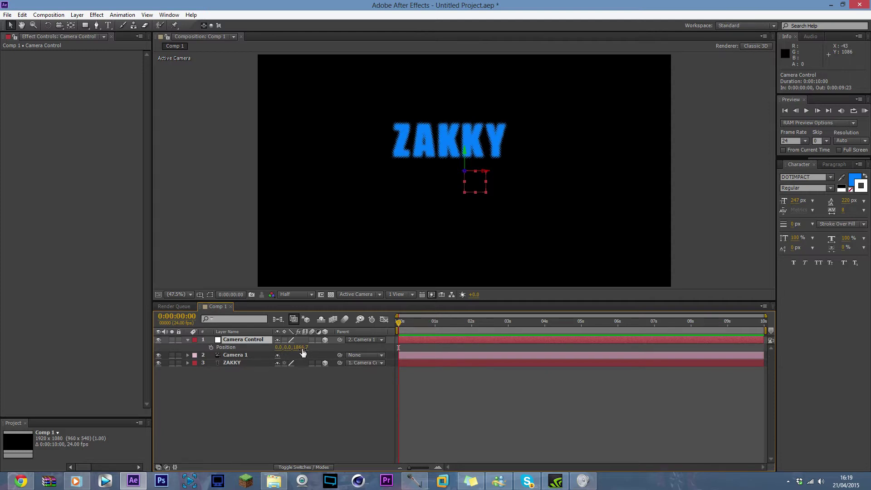
pyautogui.moveTo(302, 350); pyautogui.dragTo(266, 369)
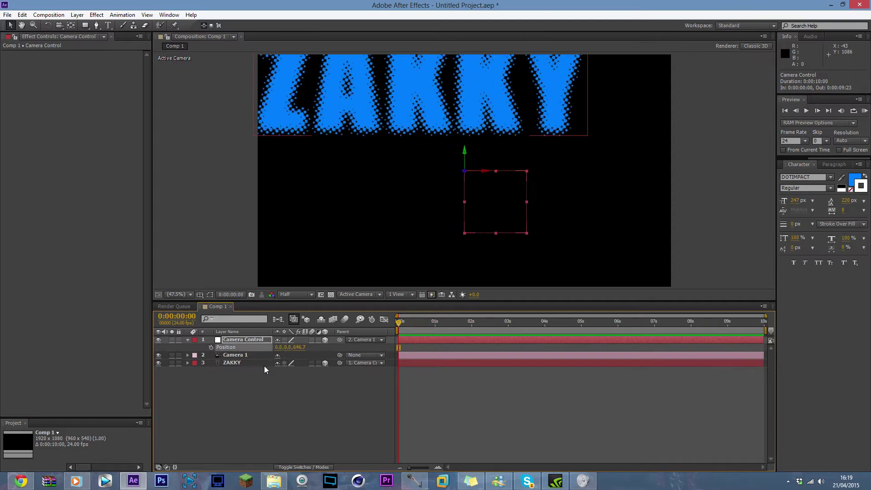
pyautogui.hotkey('ctrl', 'z')
# Try rotating the Camera Control null around its Y axis and reset Y Rotation to 0x+0.0°
pyautogui.press('r')
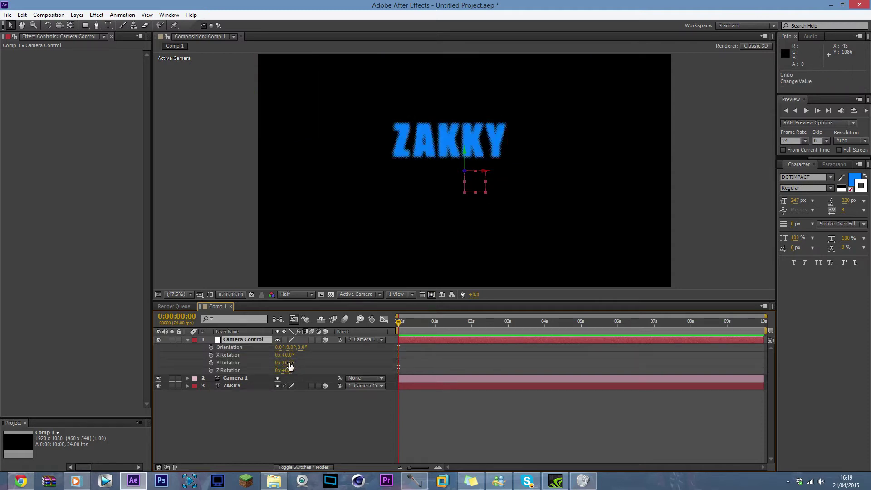
pyautogui.moveTo(291, 366)
pyautogui.mouseDown()
pyautogui.moveTo(682, 348)
pyautogui.moveTo(620, 389)
pyautogui.moveTo(305, 366)
pyautogui.mouseUp()
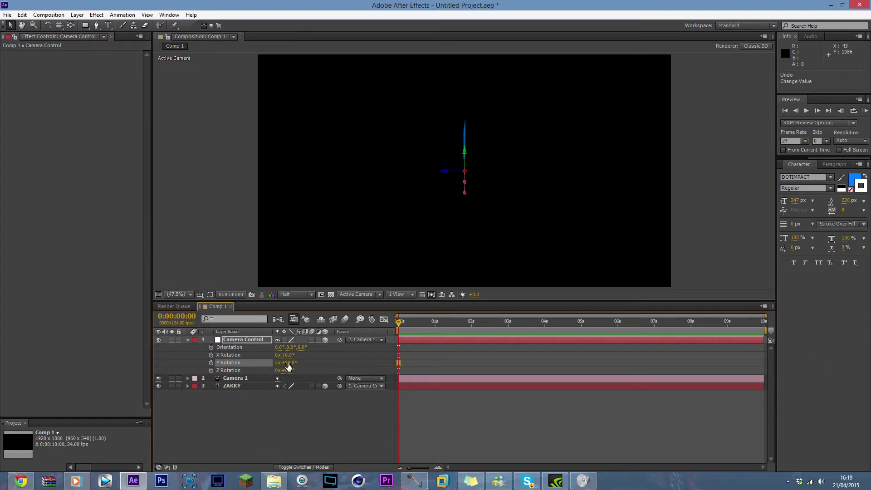
pyautogui.write('0')
pyautogui.press('Return')
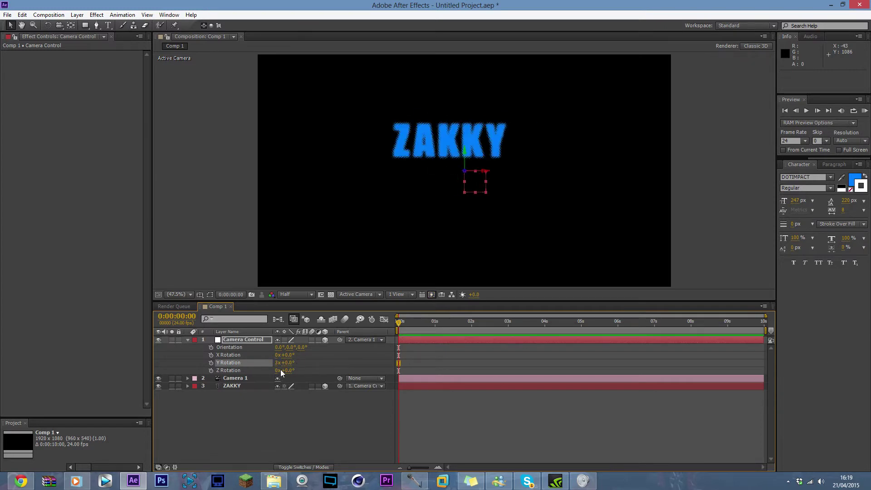
pyautogui.click(279, 362)
pyautogui.write('0')
# Find the Trapcode Shine effect and apply it to the ZAKKY text layer
pyautogui.hotkey('ctrl', '5')
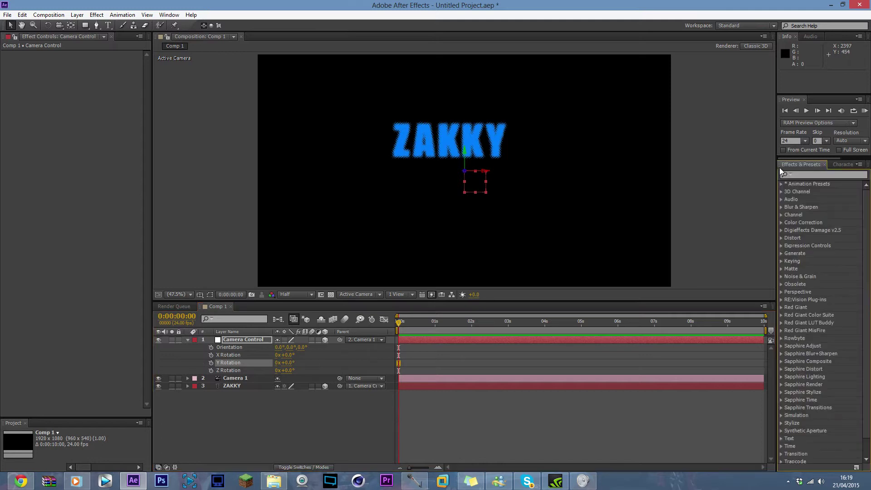
pyautogui.click(806, 171)
pyautogui.write('shine')
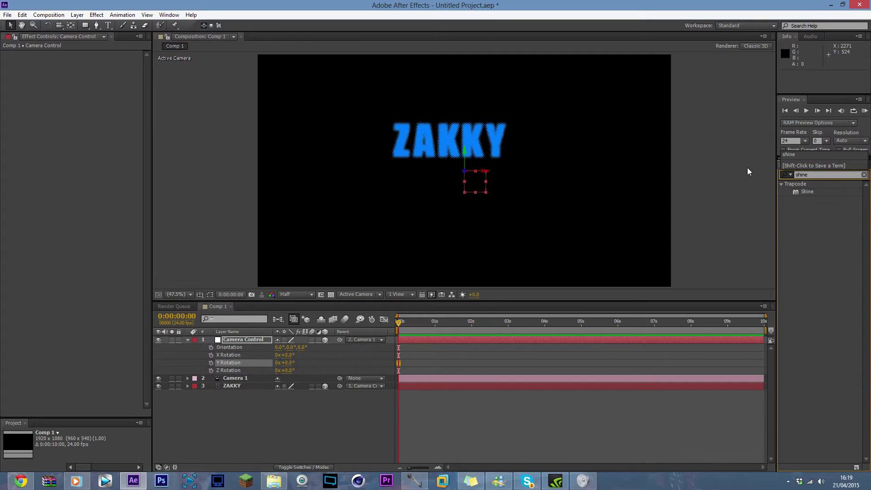
pyautogui.moveTo(812, 193); pyautogui.dragTo(456, 157)
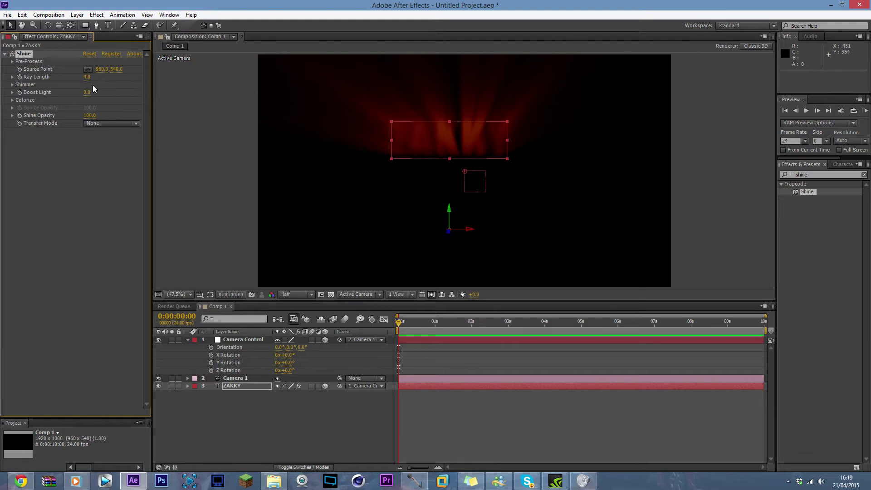
# Compare the Normal, Screen and Overlay transfer modes for the Shine effect and set Transfer Mode to Add
pyautogui.click(91, 123)
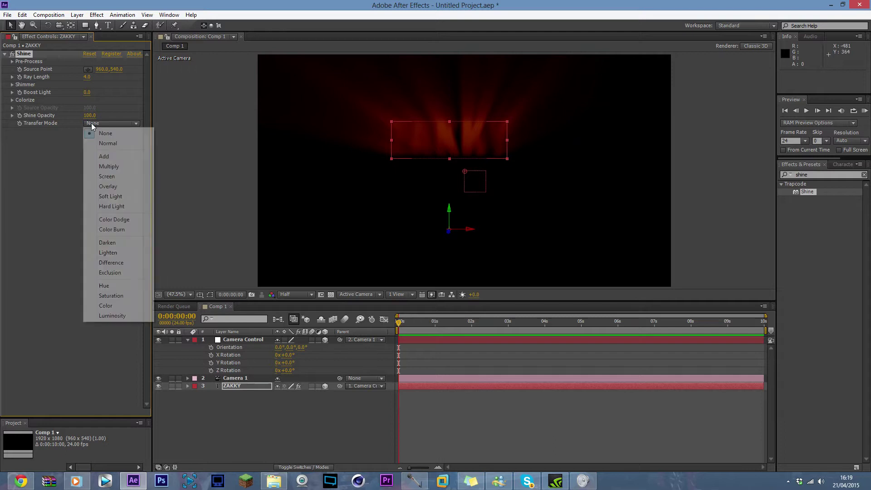
pyautogui.click(102, 156)
pyautogui.click(109, 124)
pyautogui.click(108, 143)
pyautogui.click(109, 123)
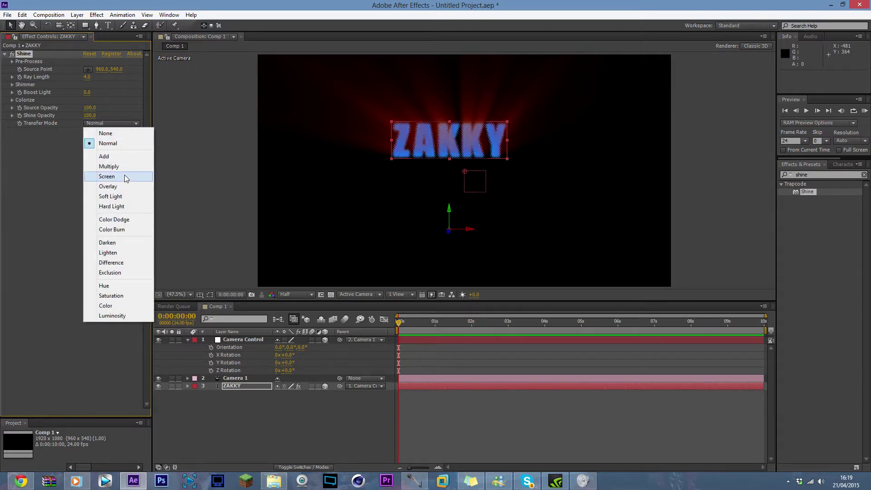
pyautogui.click(109, 177)
pyautogui.click(113, 124)
pyautogui.click(126, 186)
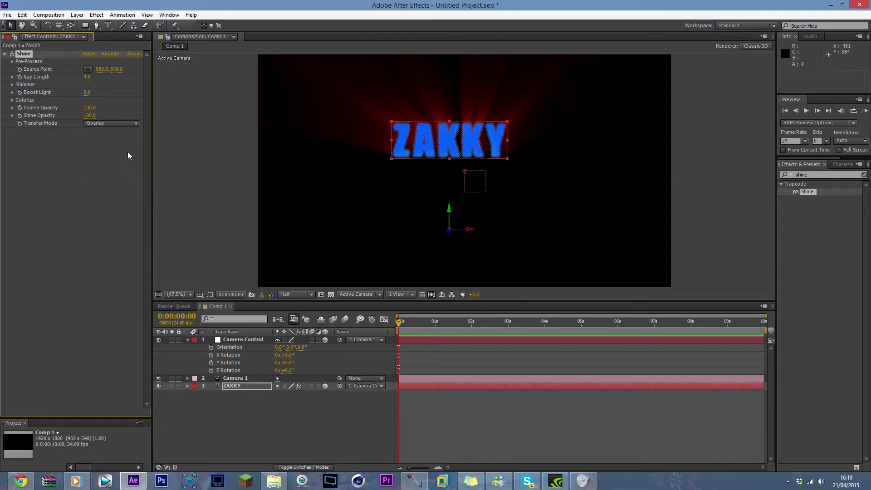
pyautogui.click(123, 124)
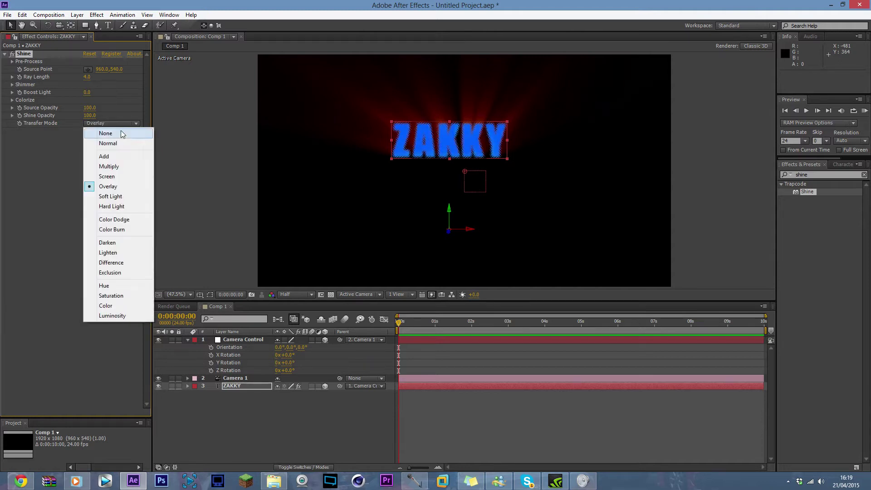
pyautogui.click(122, 157)
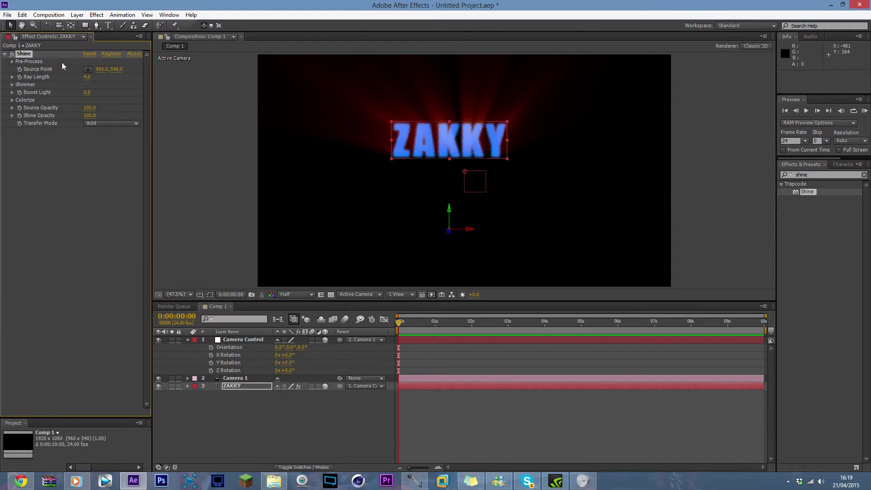
# Try the Romance, IR Vision and Desert Sun color presets for Shine and set Colorize to Electric
pyautogui.click(13, 101)
pyautogui.click(129, 109)
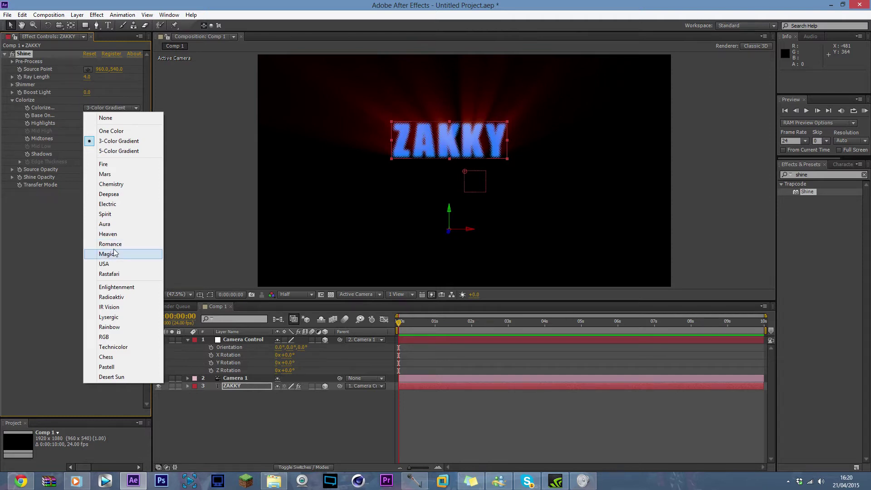
pyautogui.click(112, 244)
pyautogui.click(112, 108)
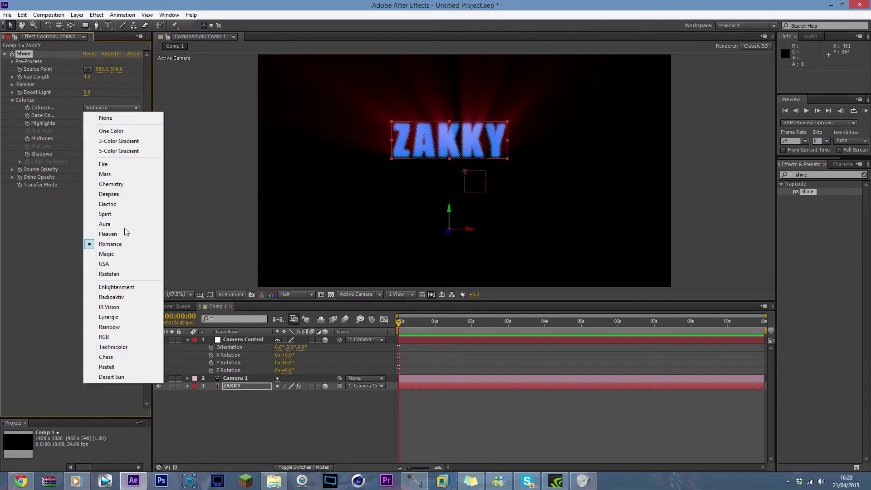
pyautogui.click(119, 307)
pyautogui.click(113, 107)
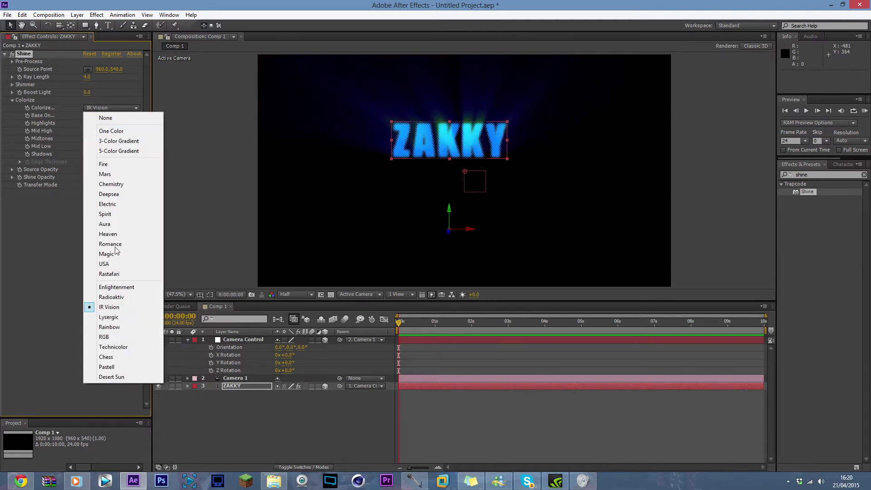
pyautogui.click(114, 377)
pyautogui.click(129, 110)
pyautogui.click(7, 222)
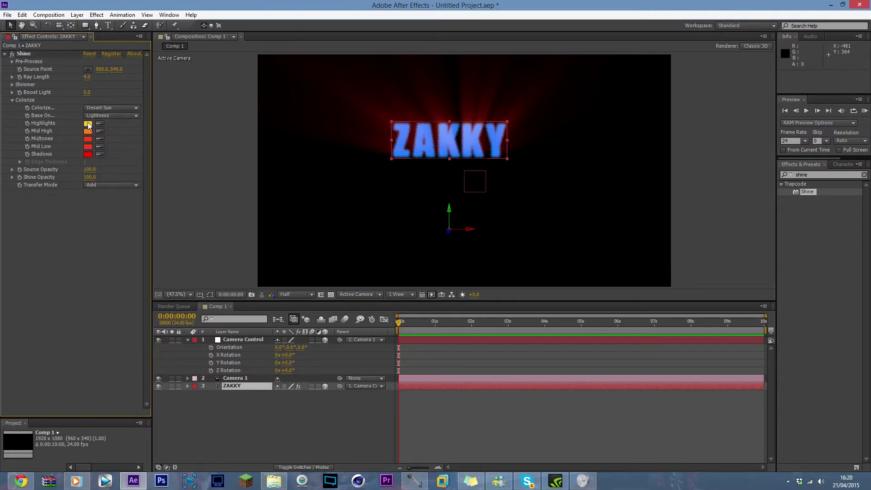
pyautogui.click(99, 109)
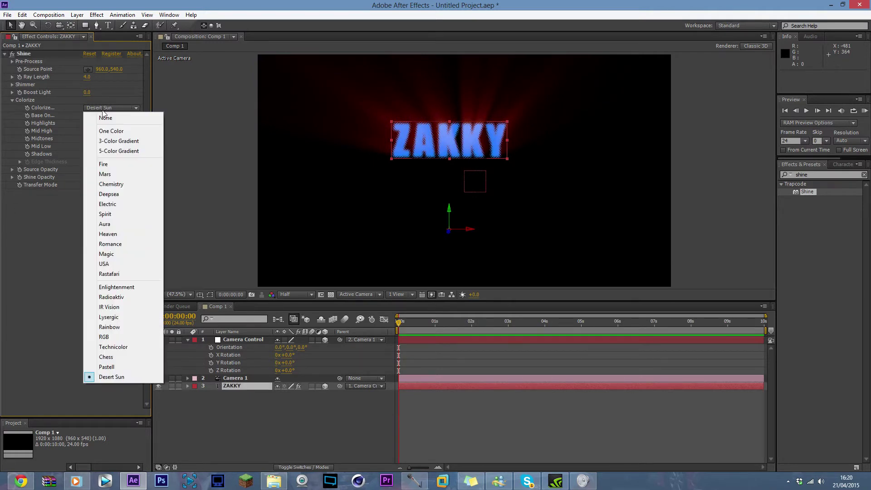
pyautogui.click(105, 205)
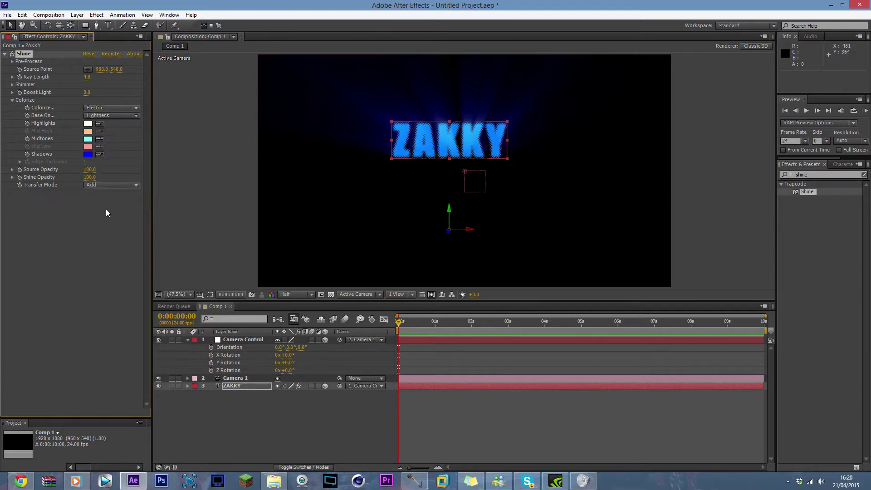
# Check the Studio Intro Preview video and set Shine's Source Opacity to 0, with keyframing enabled for Ray Length, Boost Light and Source Opacity
pyautogui.click(76, 481)
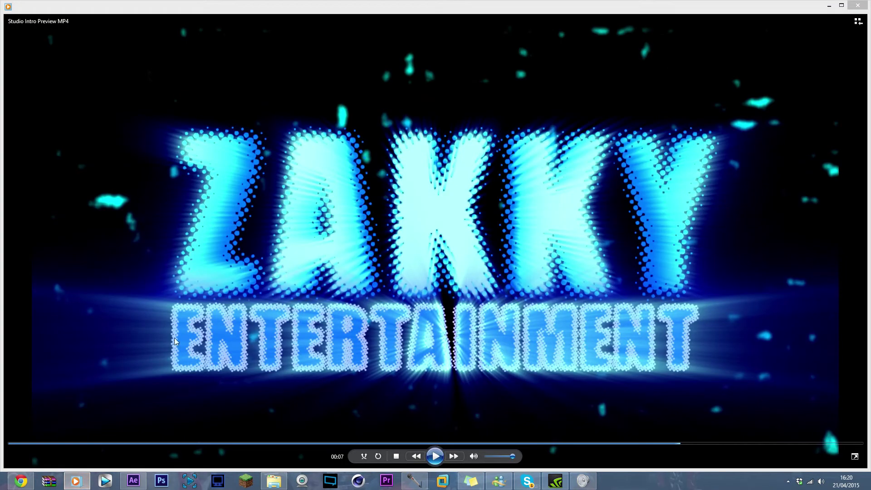
pyautogui.click(76, 481)
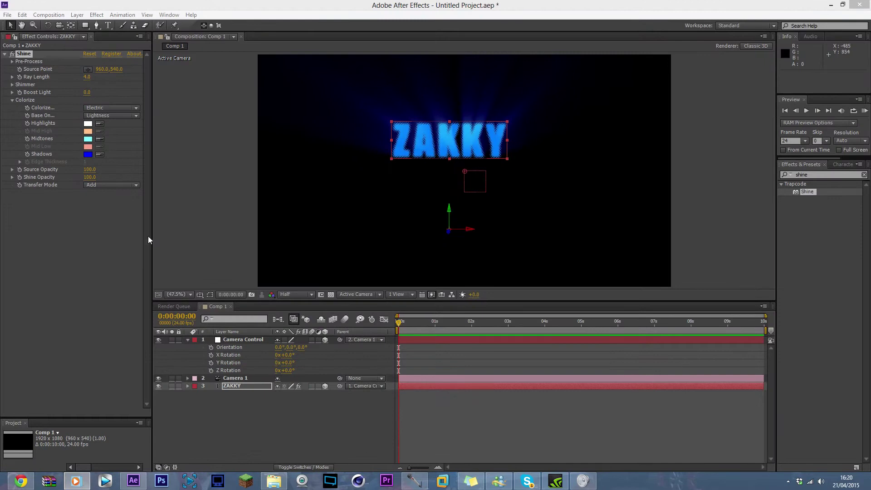
pyautogui.click(90, 170)
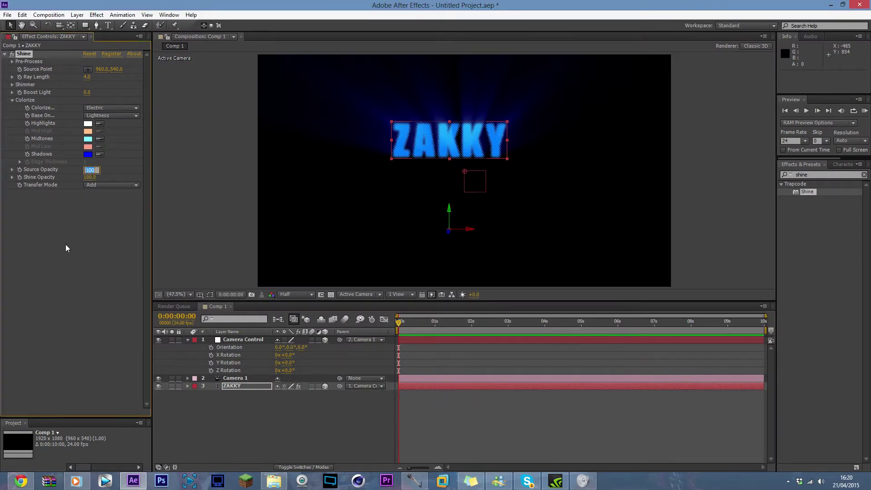
pyautogui.write('0')
pyautogui.press('Return')
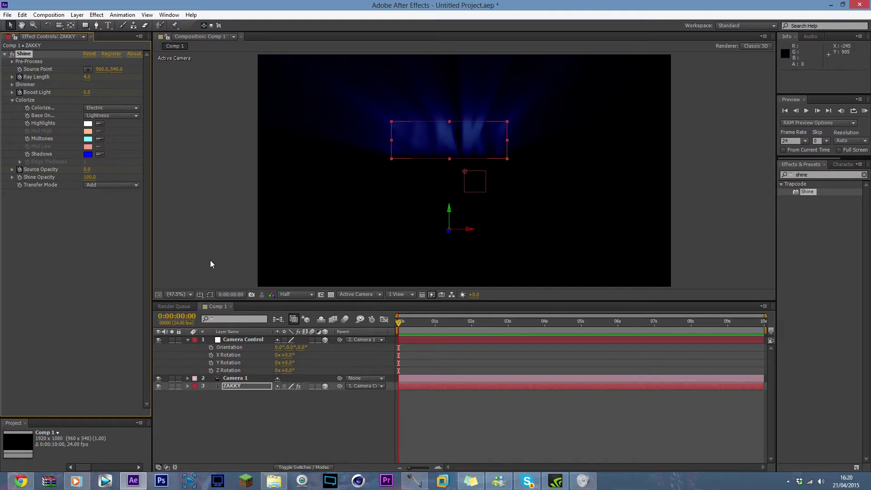
# Enable Position keyframing on the Camera Control null at 0:00:00:00 and set Y to 60 and Z to about 447
pyautogui.click(249, 341)
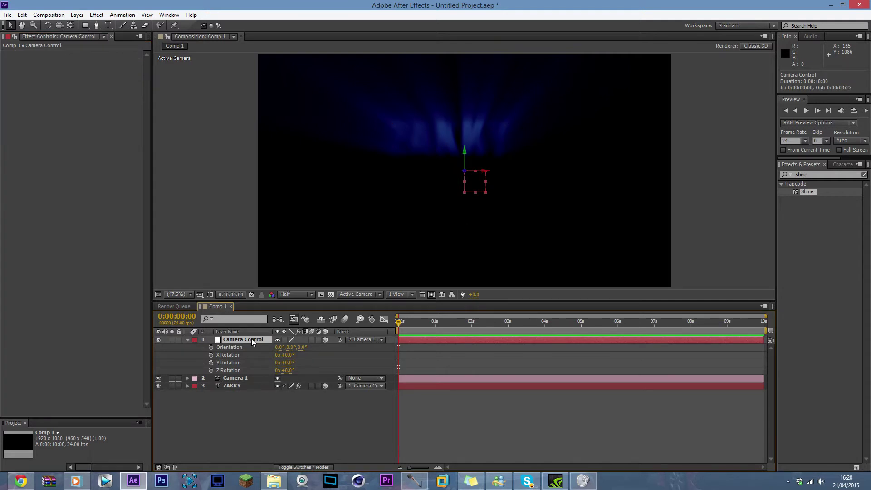
pyautogui.press('p')
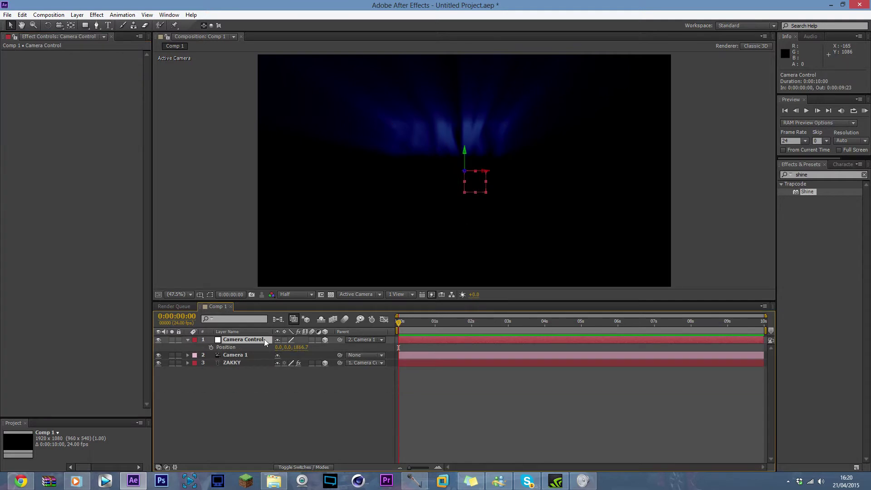
pyautogui.click(211, 348)
pyautogui.moveTo(299, 348); pyautogui.dragTo(265, 366)
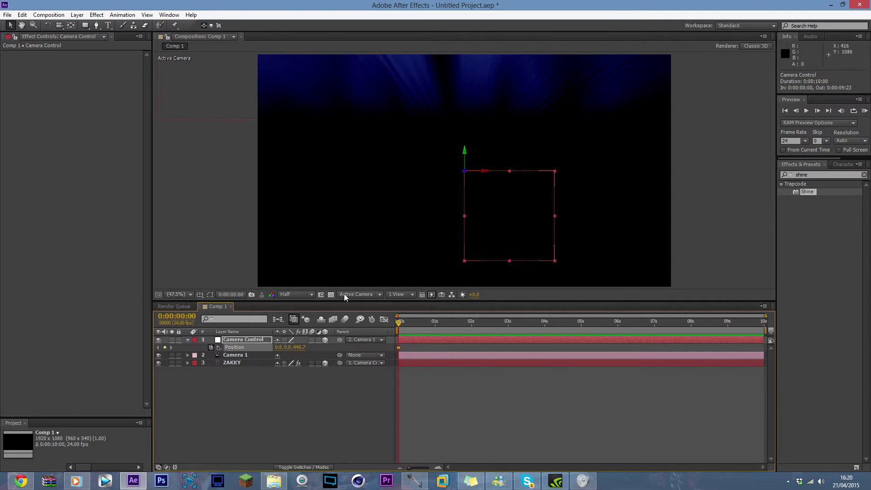
pyautogui.moveTo(288, 347); pyautogui.dragTo(289, 353)
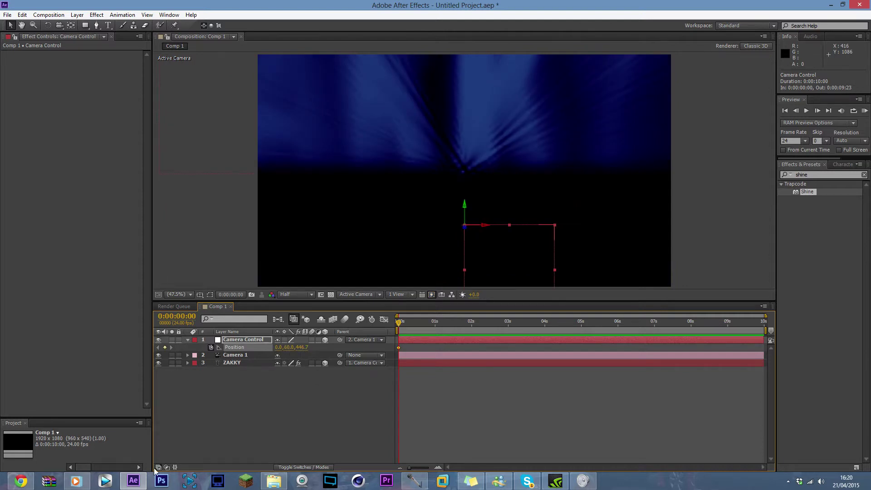
# Check the opening frame of the Studio Intro Preview video and set Camera Control's Position to X 289 and Z 126.7
pyautogui.click(75, 481)
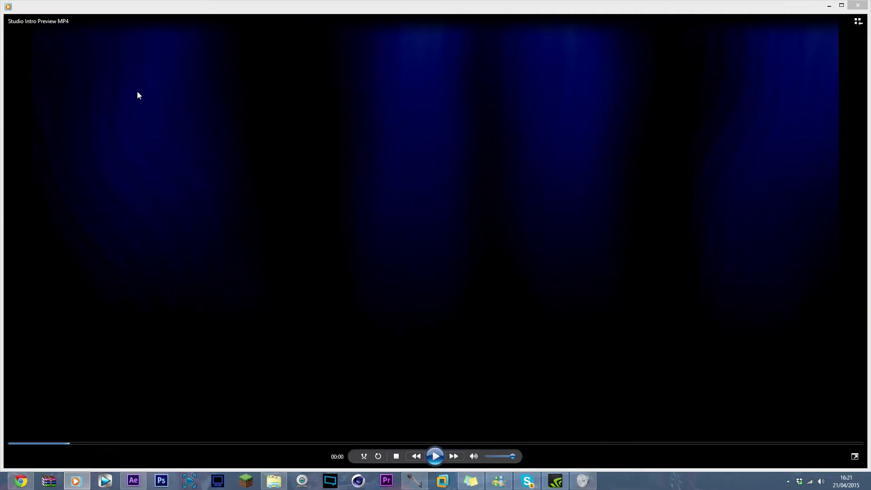
pyautogui.click(829, 4)
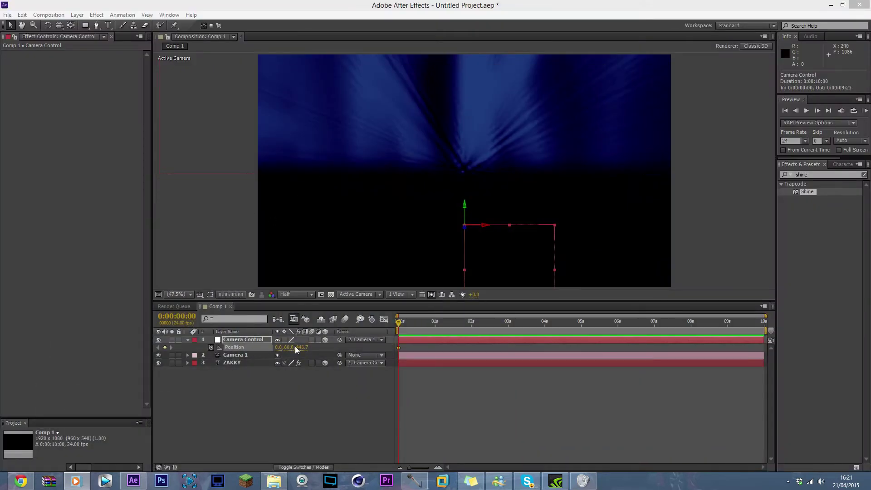
pyautogui.moveTo(299, 350); pyautogui.dragTo(298, 358)
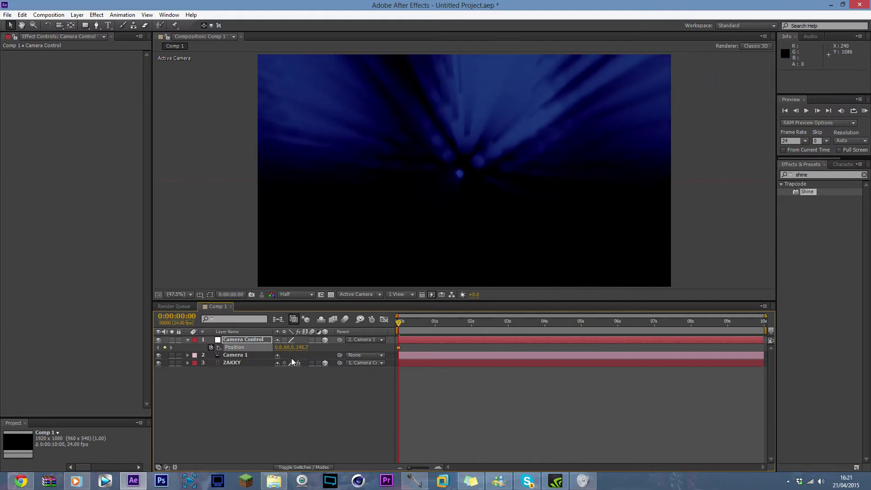
pyautogui.moveTo(279, 347)
pyautogui.mouseDown()
pyautogui.moveTo(305, 350)
pyautogui.moveTo(292, 359)
pyautogui.moveTo(285, 347)
pyautogui.moveTo(293, 347)
pyautogui.mouseUp()
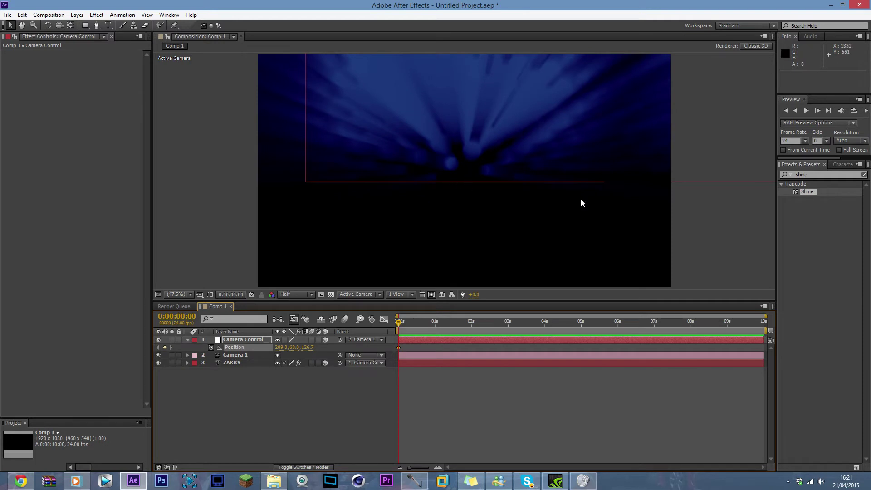
# Try the Impact font on the ZAKKY text layer and undo the font change
pyautogui.click(407, 96)
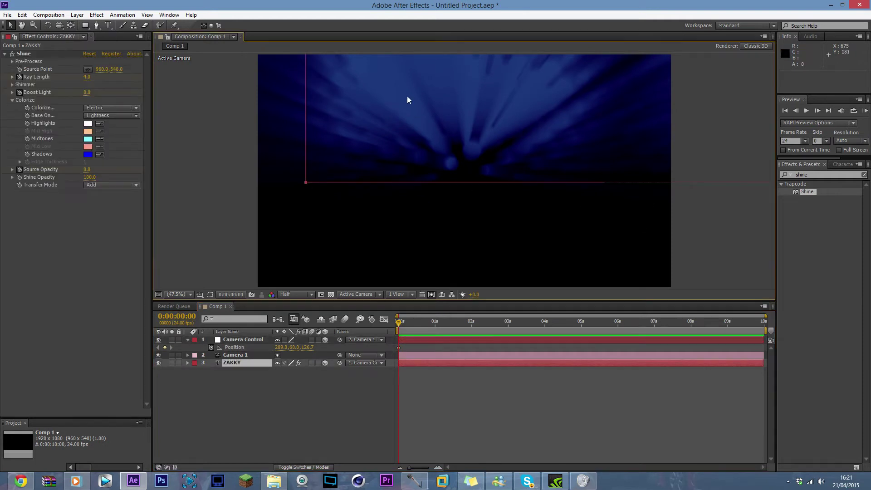
pyautogui.click(842, 164)
pyautogui.write('Impact')
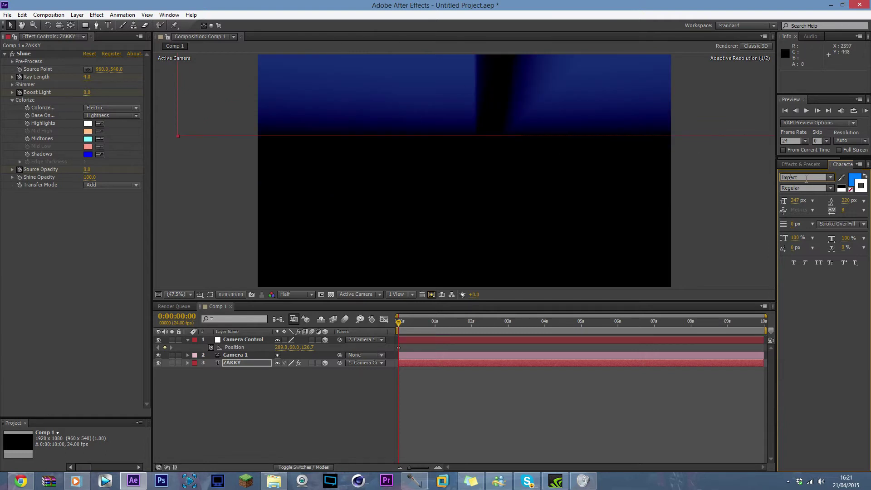
pyautogui.hotkey('ctrl', 'z')
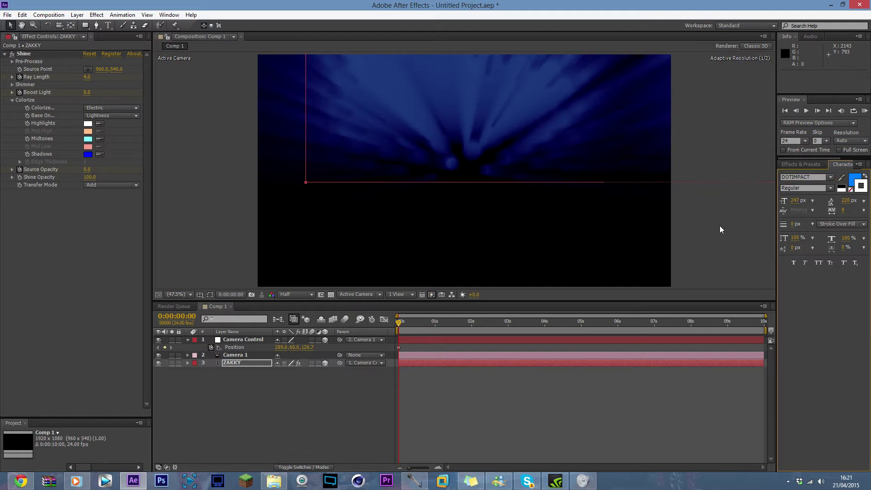
# Set Shine's Boost Light on the ZAKKY layer to 2.4 at the start of the composition
pyautogui.click(11, 26)
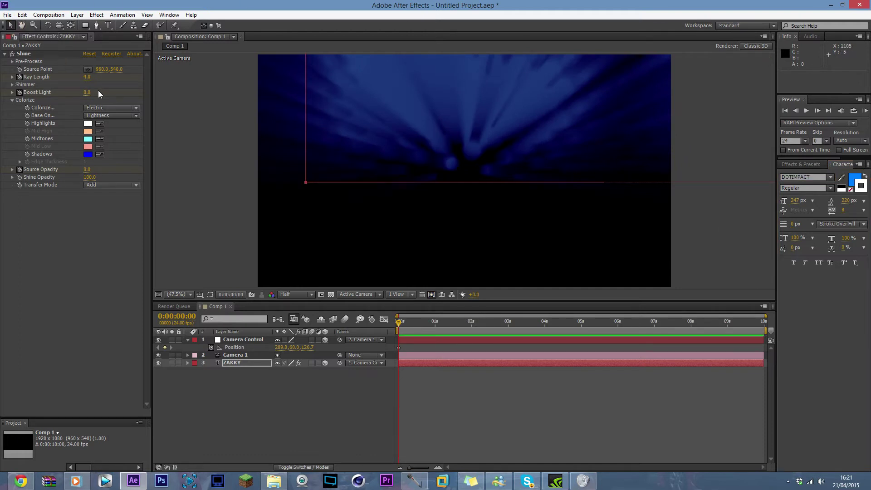
pyautogui.moveTo(89, 94); pyautogui.dragTo(99, 95)
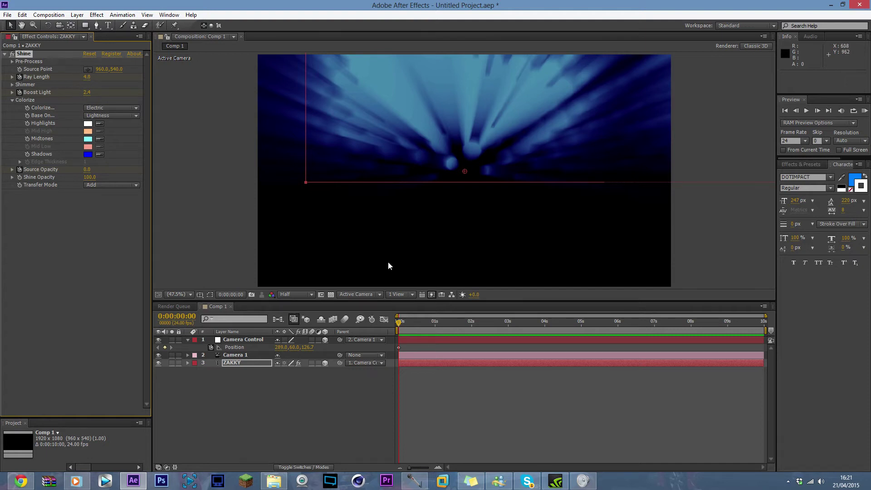
# Keyframe the Camera Control null's X position at -151 at 0:00:04:00
pyautogui.click(545, 323)
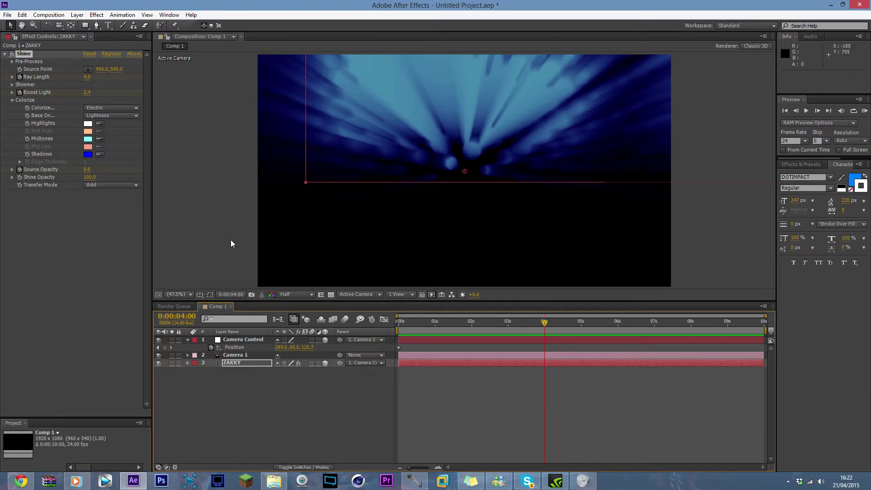
pyautogui.click(245, 341)
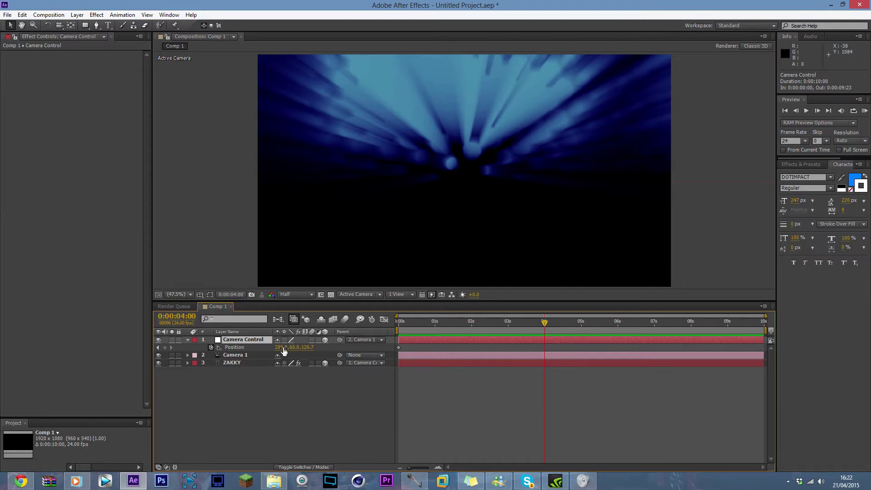
pyautogui.moveTo(282, 347); pyautogui.dragTo(100, 363)
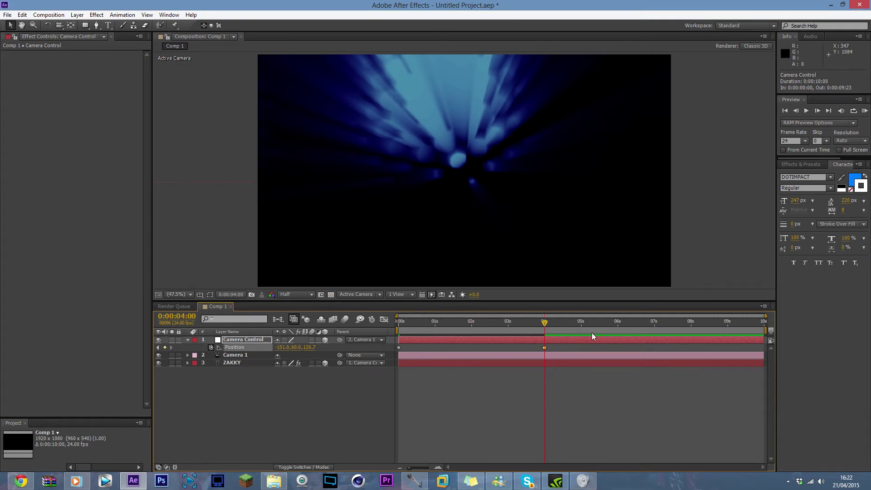
# Preview the camera move just before 4 seconds, compare it with the Studio Intro Preview video and return to 0:00:04:00
pyautogui.moveTo(524, 328)
pyautogui.mouseDown()
pyautogui.moveTo(404, 326)
pyautogui.moveTo(533, 326)
pyautogui.mouseUp()
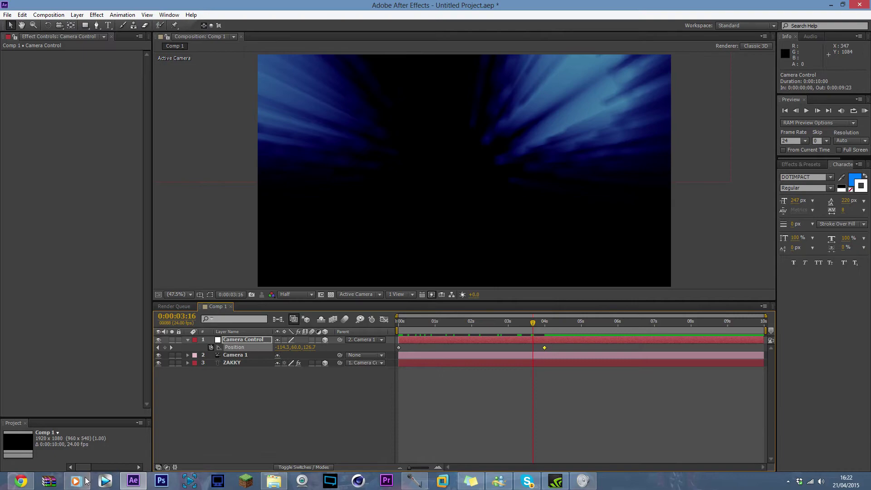
pyautogui.click(86, 481)
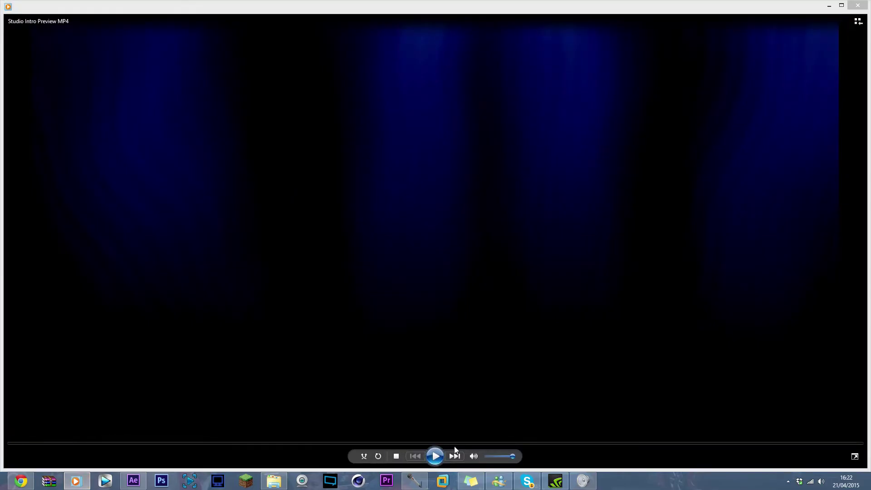
pyautogui.click(431, 456)
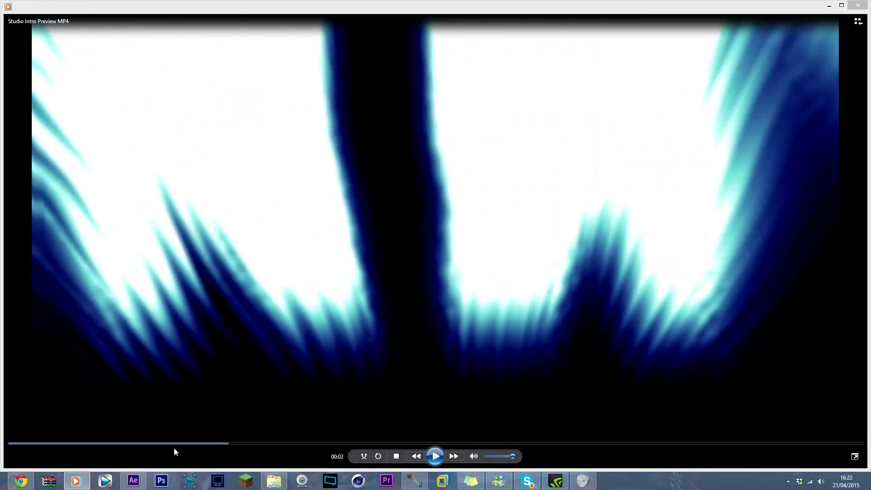
pyautogui.click(133, 481)
pyautogui.moveTo(543, 324)
pyautogui.mouseDown()
pyautogui.moveTo(404, 321)
pyautogui.moveTo(545, 329)
pyautogui.mouseUp()
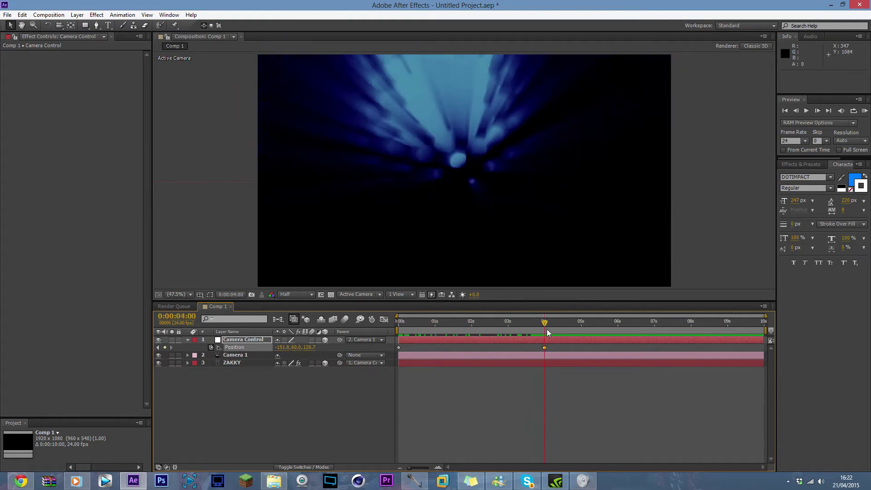
# Move the ZAKKY layer to the top of the layer stack and set its Shine Boost Light to 10 at 0:00:04:00
pyautogui.click(539, 362)
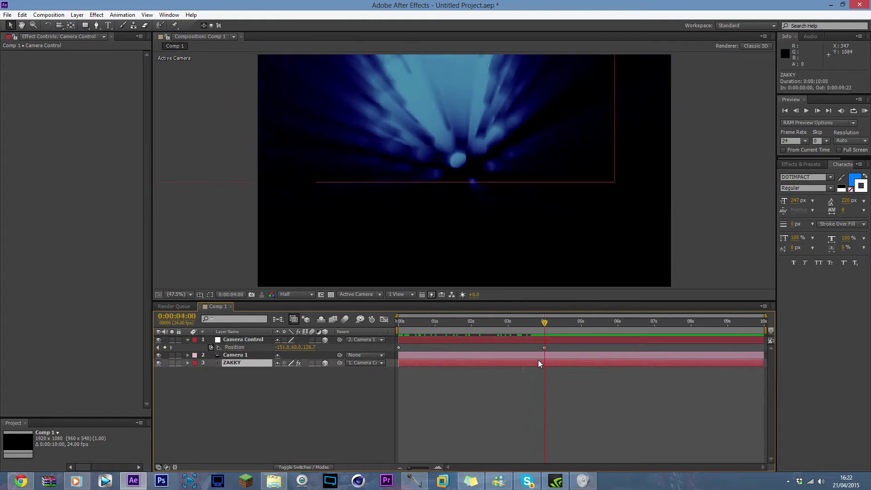
pyautogui.moveTo(243, 363); pyautogui.dragTo(250, 345)
pyautogui.moveTo(250, 337); pyautogui.dragTo(249, 337)
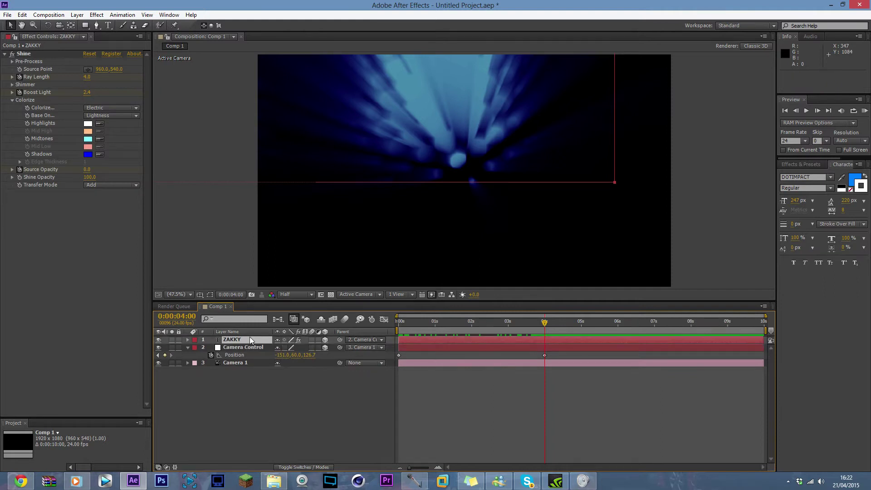
pyautogui.click(90, 92)
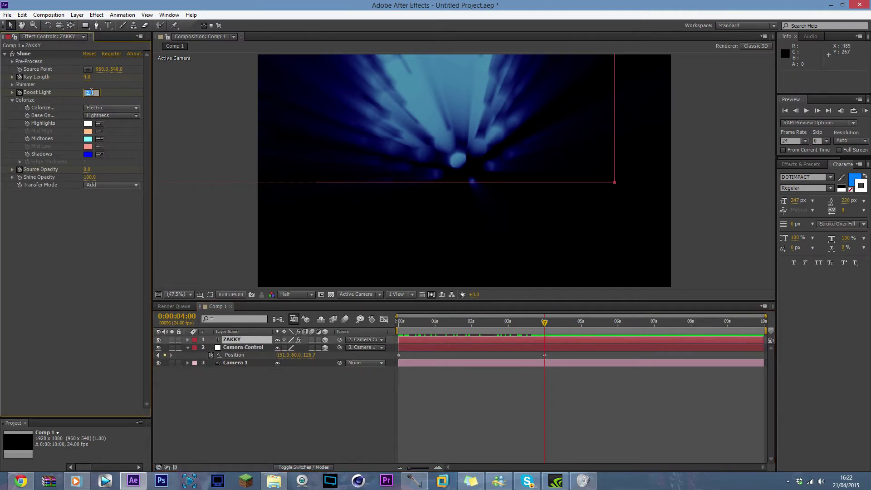
pyautogui.write('10')
pyautogui.press('Return')
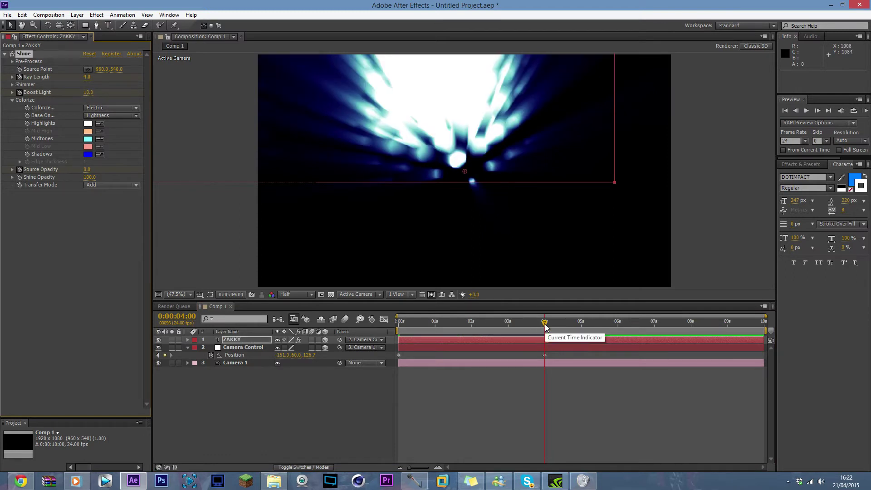
# Keyframe the Camera Control null's position at 79, 107, 716.7 at 0:00:05:00, bringing the whole ZAKKY text into view
pyautogui.moveTo(546, 327); pyautogui.dragTo(581, 321)
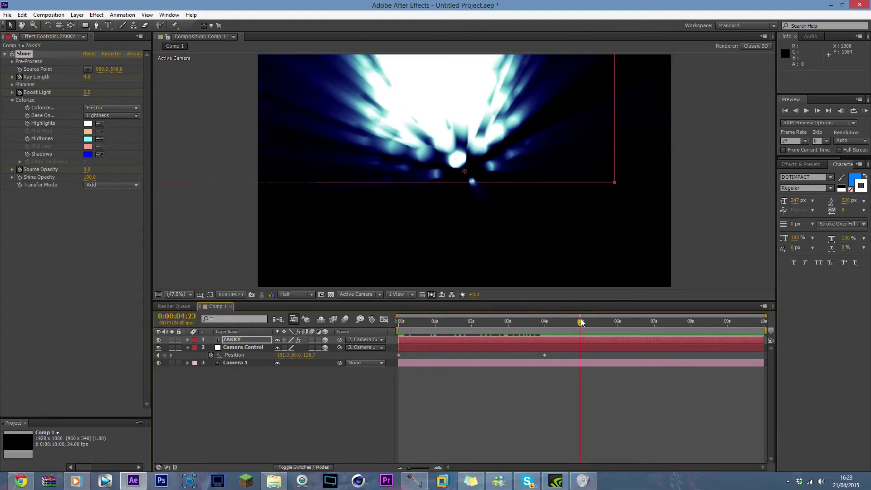
pyautogui.click(544, 323)
pyautogui.moveTo(545, 323); pyautogui.dragTo(581, 323)
pyautogui.moveTo(311, 355)
pyautogui.mouseDown()
pyautogui.moveTo(338, 355)
pyautogui.moveTo(301, 355)
pyautogui.moveTo(308, 358)
pyautogui.mouseUp()
pyautogui.hotkey('ctrl', 'z')
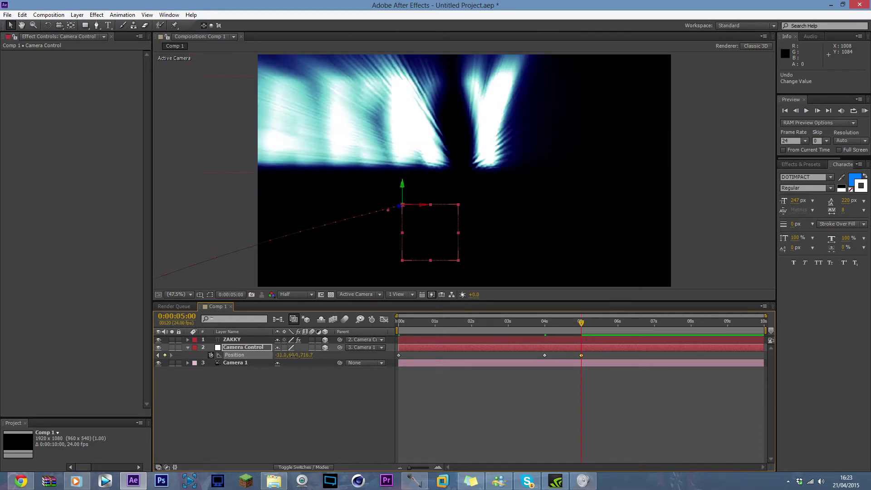
pyautogui.hotkey('ctrl', 'z')
pyautogui.hotkey('ctrl', 'z')
pyautogui.hotkey('ctrl', 'z')
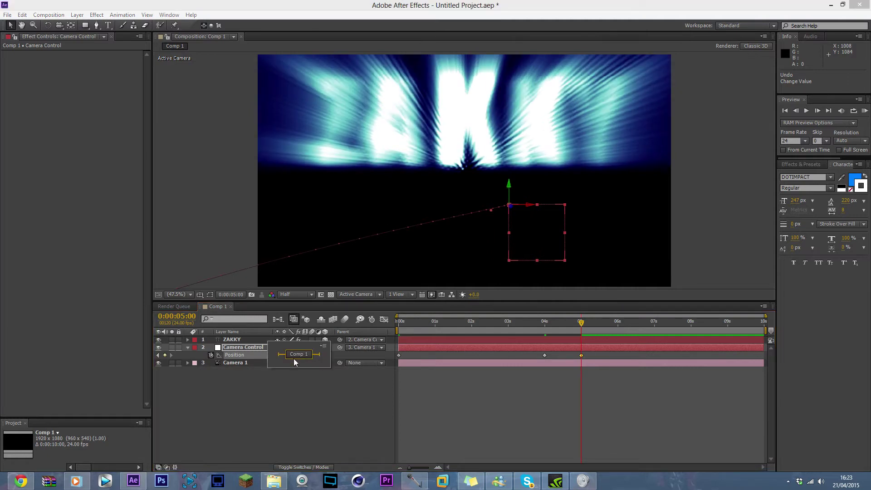
pyautogui.click(292, 370)
pyautogui.moveTo(294, 355); pyautogui.dragTo(313, 356)
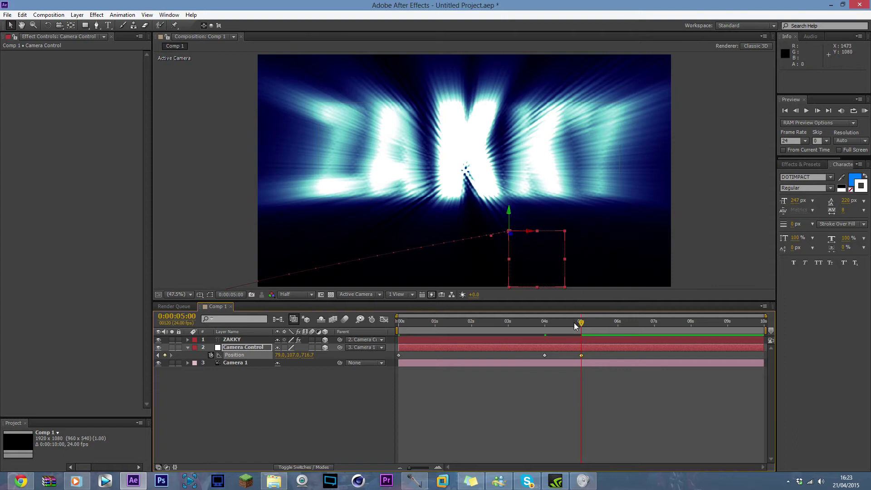
# Keyframe Shine's Ray Length on the ZAKKY layer at 10 at 0:00:05:00
pyautogui.click(551, 339)
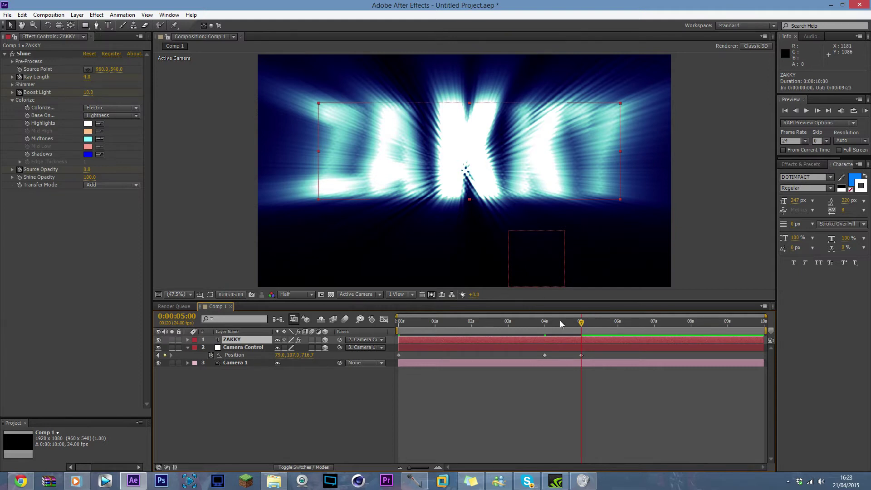
pyautogui.click(546, 323)
pyautogui.moveTo(551, 322); pyautogui.dragTo(582, 322)
pyautogui.click(86, 77)
pyautogui.write('10')
pyautogui.press('Return')
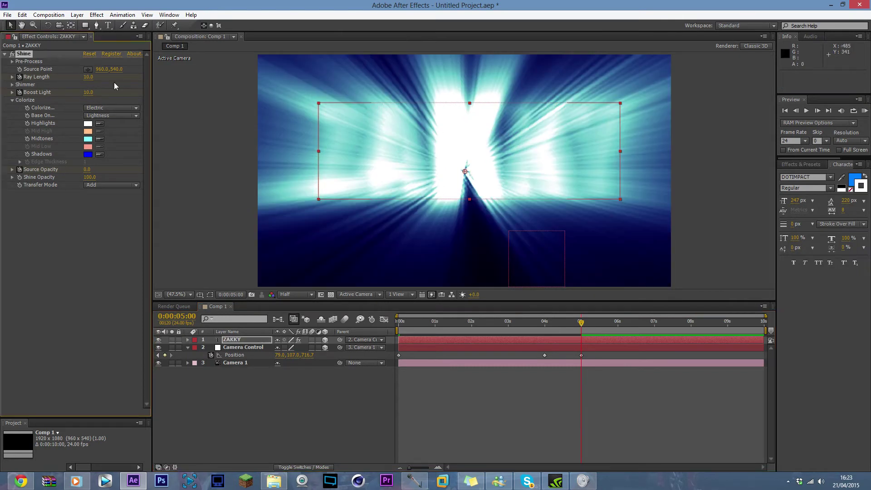
# Try a much longer Shine Ray Length at 0:00:05:00 and reduce it to 15
pyautogui.click(88, 77)
pyautogui.write('48')
pyautogui.press('Return')
pyautogui.click(85, 77)
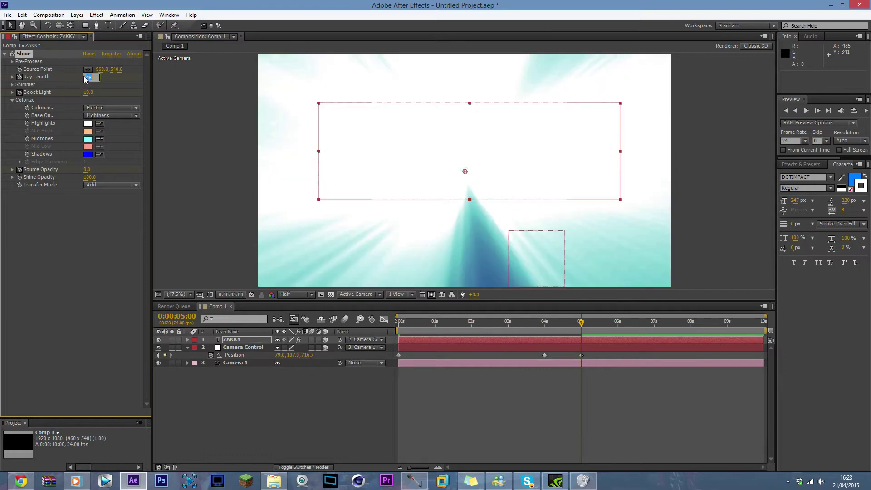
pyautogui.write('15')
pyautogui.press('Return')
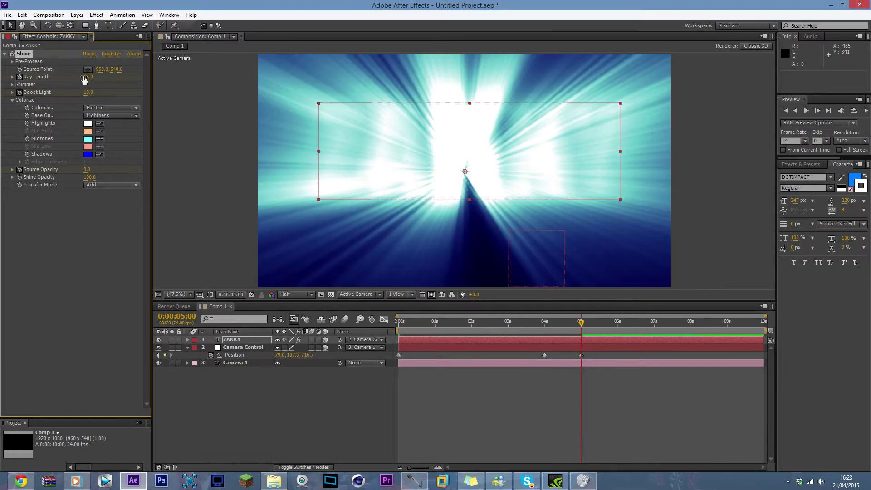
# Set the ZAKKY layer's Shine Ray Length to 20 at 0:00:05:00
pyautogui.click(85, 78)
pyautogui.write('20')
pyautogui.press('Return')
# Try a Shine Ray Length of 50 at 0:00:05:00, compare it with the 4-second frame and undo the change
pyautogui.click(85, 78)
pyautogui.write('50')
pyautogui.press('Return')
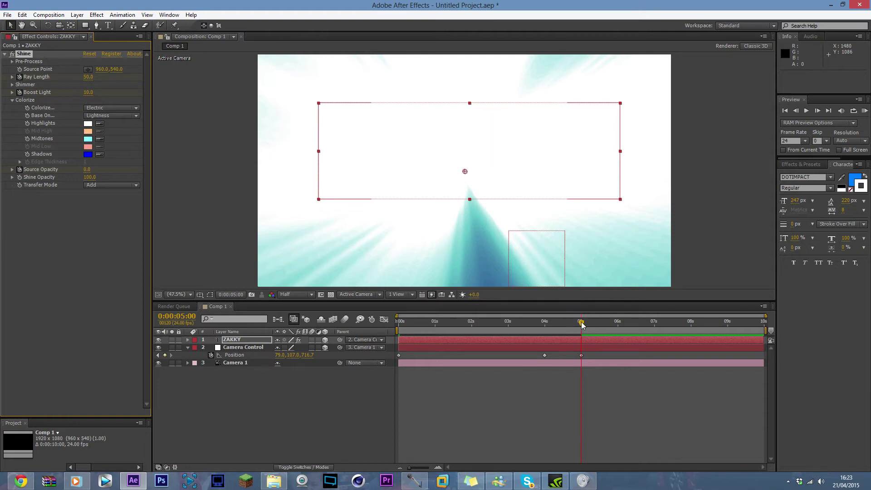
pyautogui.moveTo(556, 323)
pyautogui.mouseDown()
pyautogui.moveTo(413, 319)
pyautogui.moveTo(543, 328)
pyautogui.mouseUp()
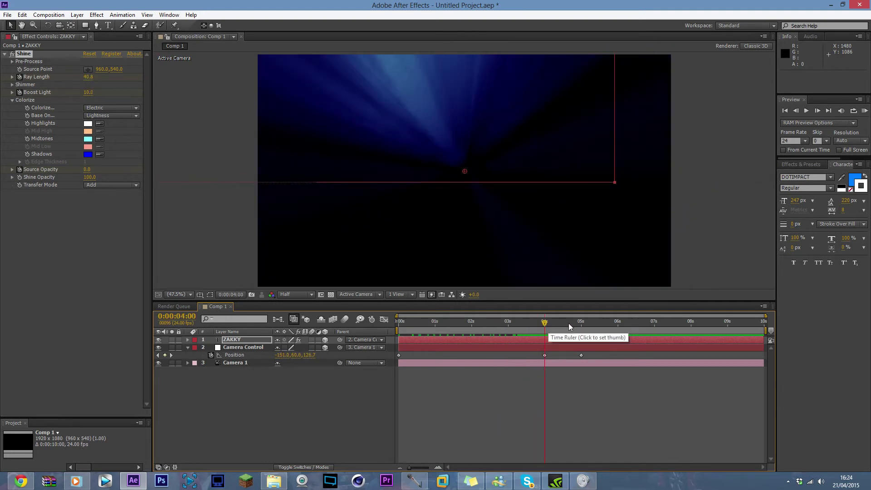
pyautogui.click(581, 324)
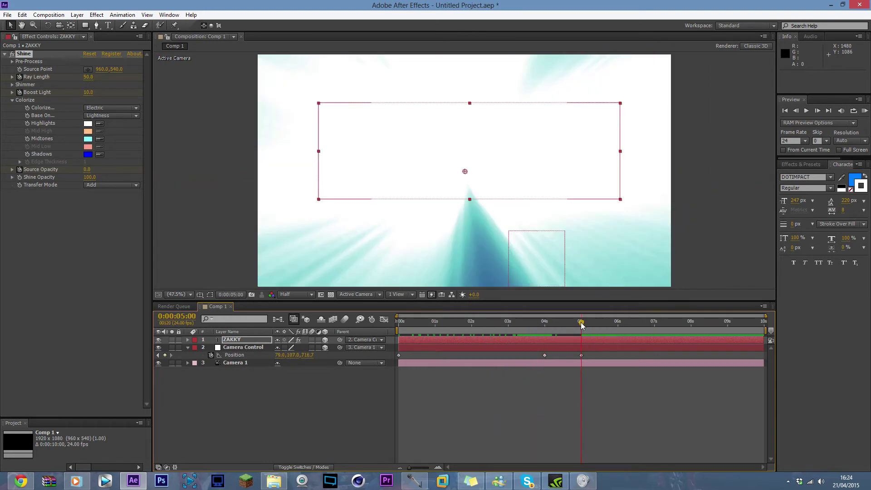
pyautogui.hotkey('ctrl', 'z')
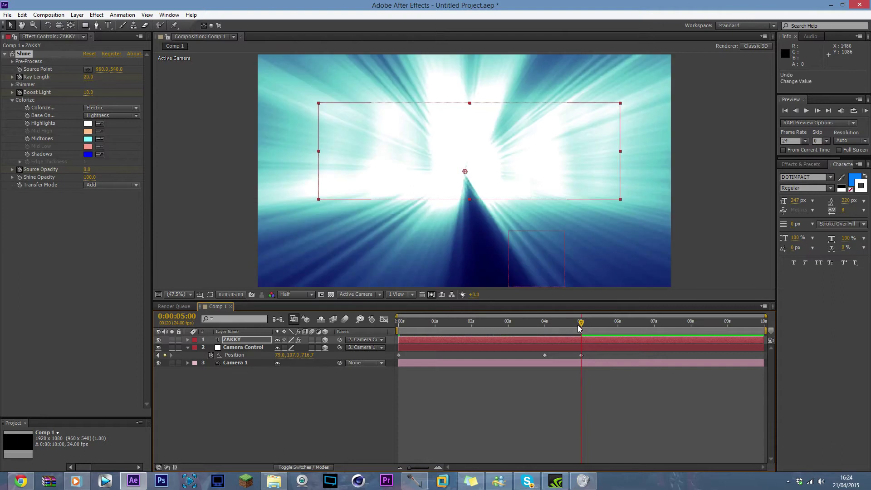
# Reveal the ZAKKY layer's Shine properties and add a Ray Length keyframe at 0:00:04:00 holding its current value
pyautogui.click(547, 322)
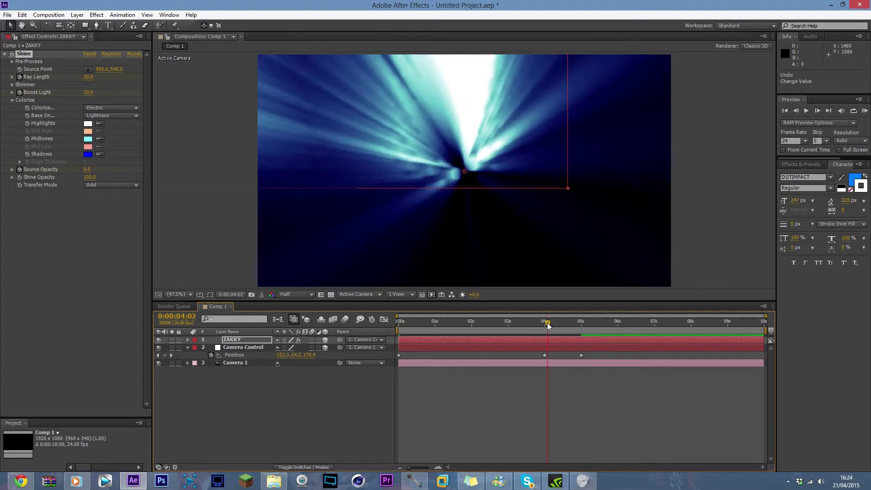
pyautogui.click(581, 324)
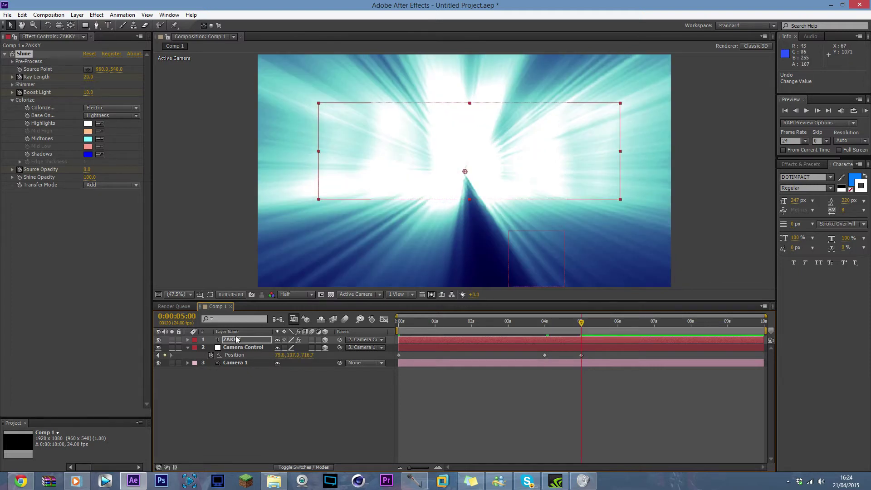
pyautogui.click(187, 341)
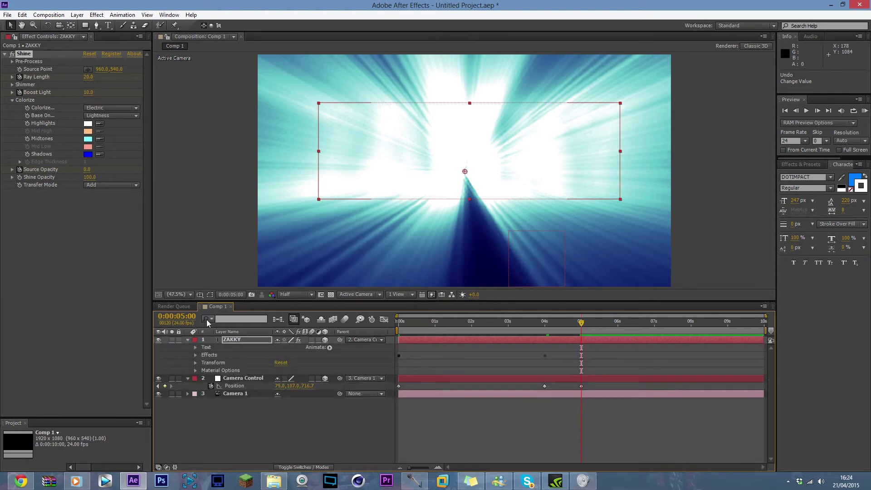
pyautogui.click(195, 356)
pyautogui.click(203, 363)
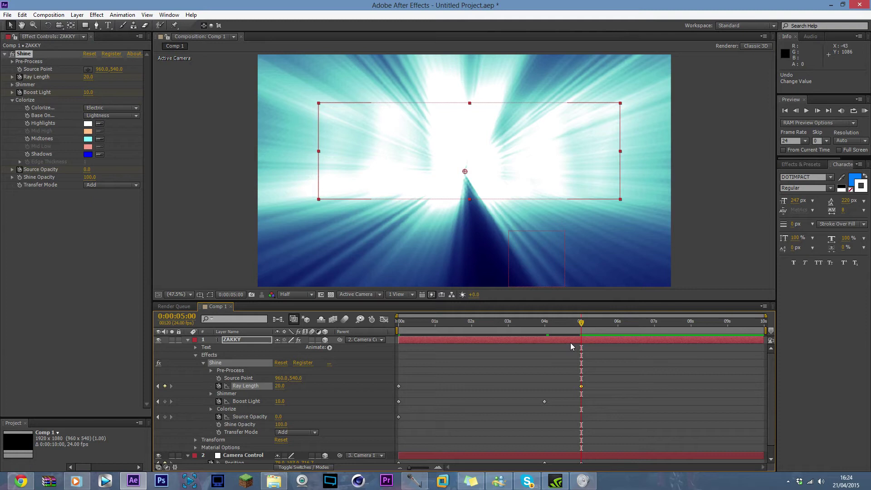
pyautogui.click(545, 323)
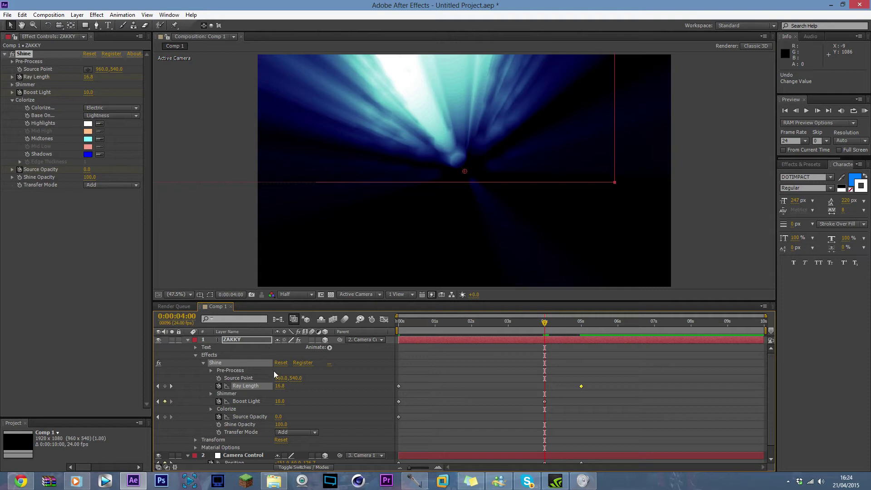
pyautogui.click(281, 386)
pyautogui.click(166, 386)
# Set the Shine Ray Length keyframe at 0:00:05:00 to 50 and check the change between 4 and 5 seconds
pyautogui.click(581, 322)
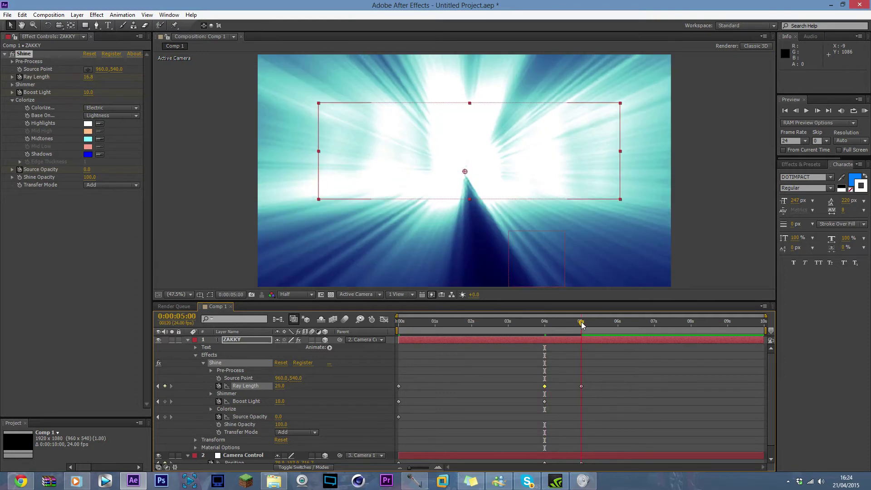
pyautogui.moveTo(582, 324)
pyautogui.mouseDown()
pyautogui.moveTo(426, 318)
pyautogui.moveTo(575, 325)
pyautogui.moveTo(582, 333)
pyautogui.mouseUp()
pyautogui.click(582, 387)
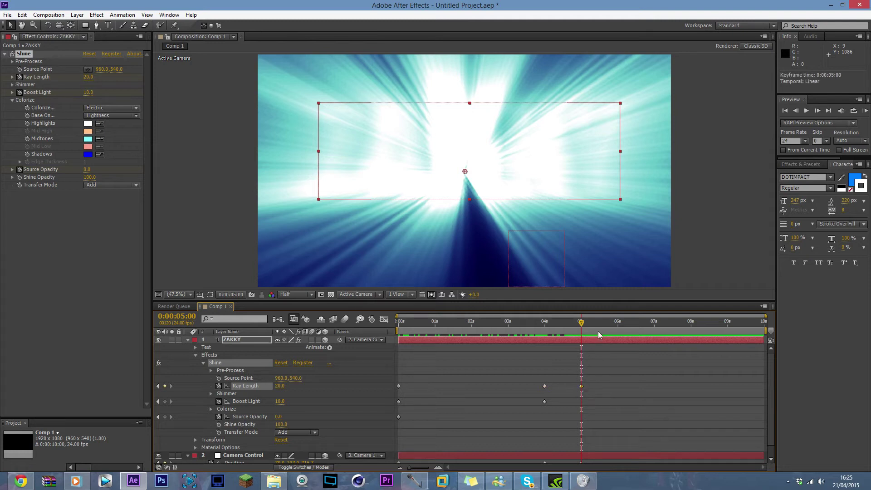
pyautogui.click(89, 92)
pyautogui.click(89, 77)
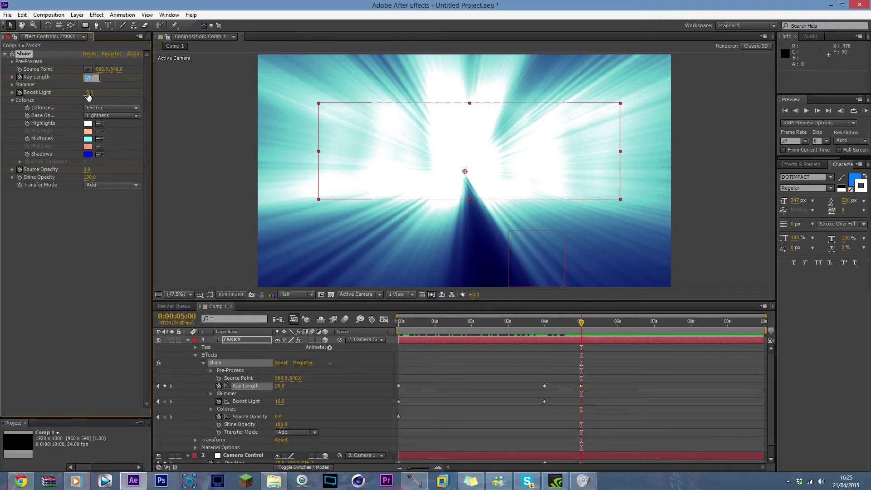
pyautogui.write('50')
pyautogui.press('Return')
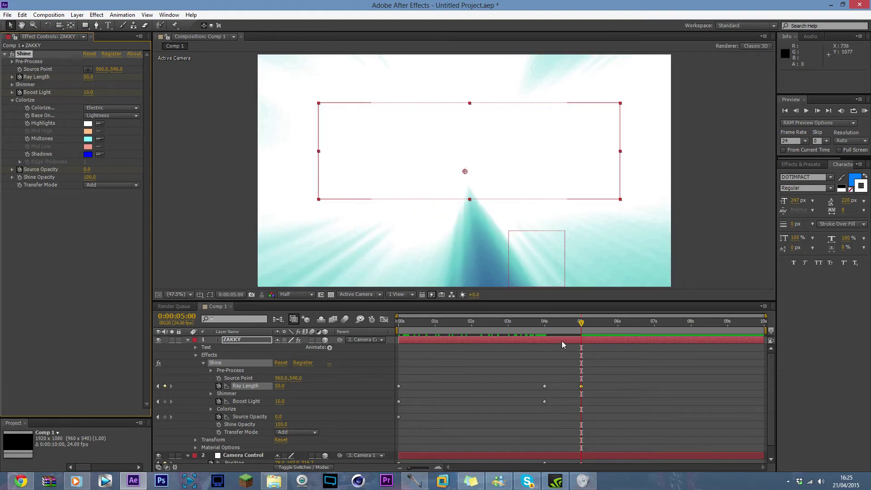
pyautogui.click(546, 323)
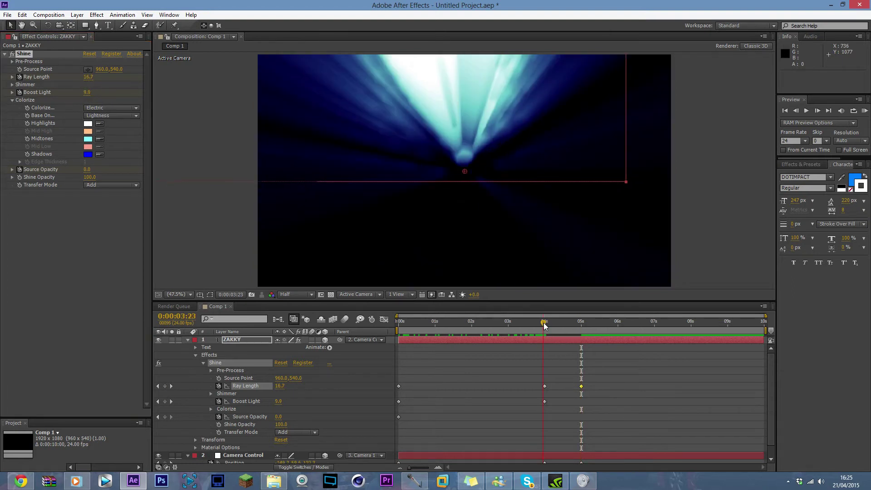
pyautogui.moveTo(545, 326); pyautogui.dragTo(581, 326)
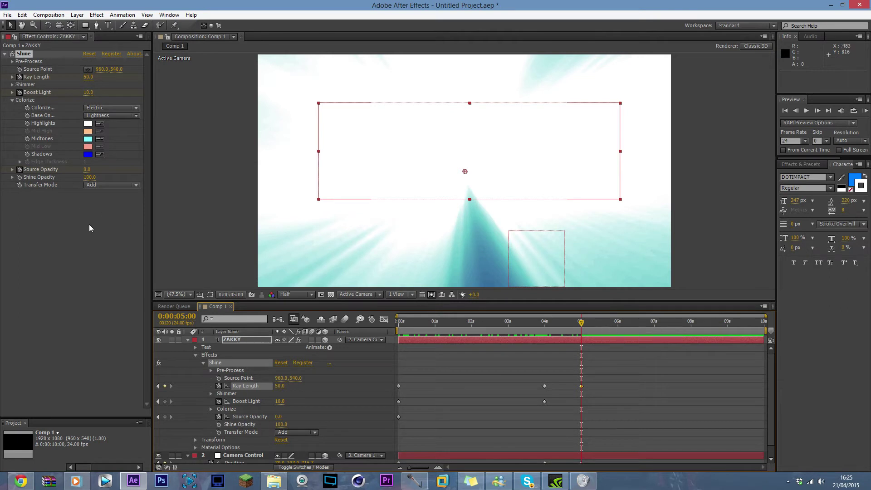
# Add a Shine Source Opacity keyframe at 0:00:05:00 and set Ray Length to 5 at 0:00:06:00
pyautogui.click(165, 416)
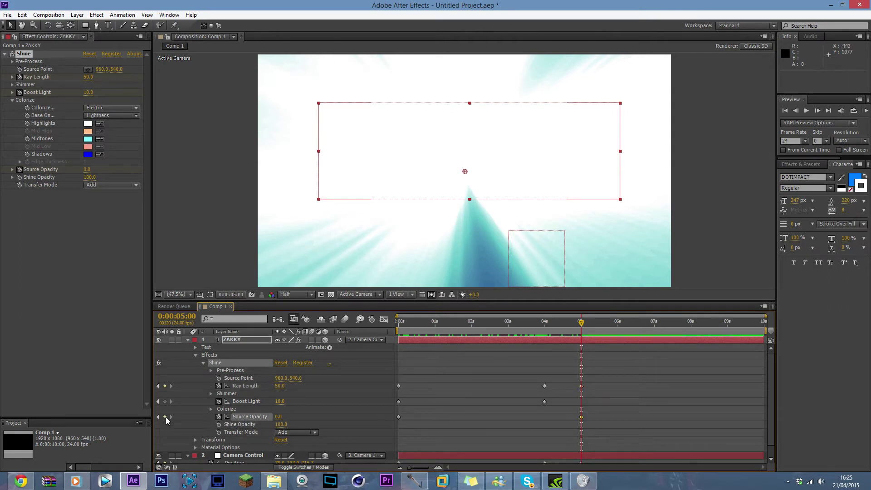
pyautogui.click(618, 322)
pyautogui.click(281, 386)
pyautogui.write('5')
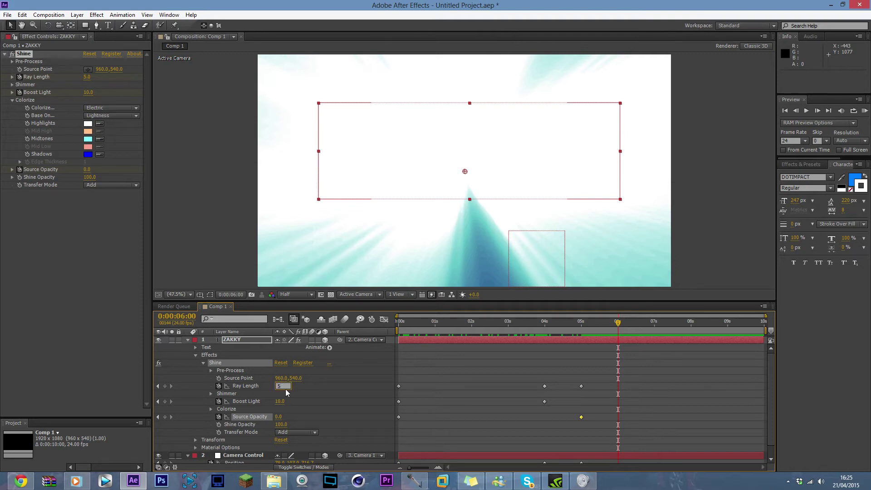
pyautogui.press('Return')
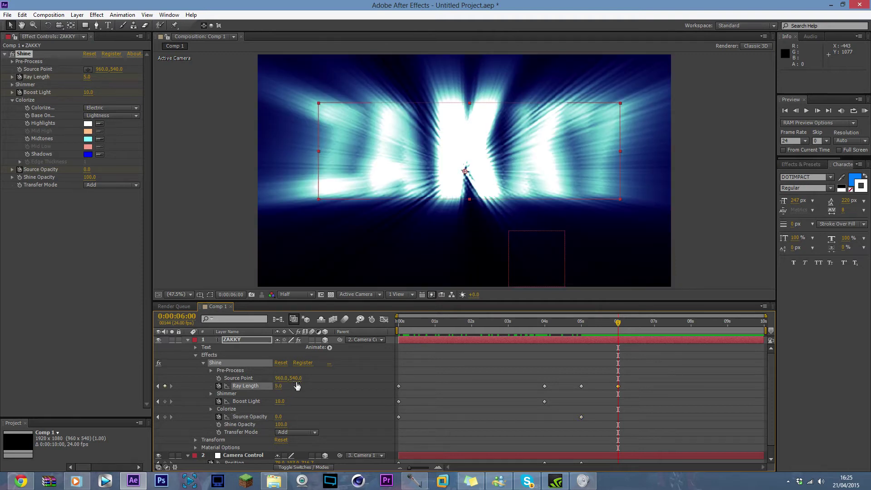
# Set Shine's Boost Light to 2 and Source Opacity to 100 at 0:00:06:00
pyautogui.click(279, 402)
pyautogui.write('2')
pyautogui.press('Return')
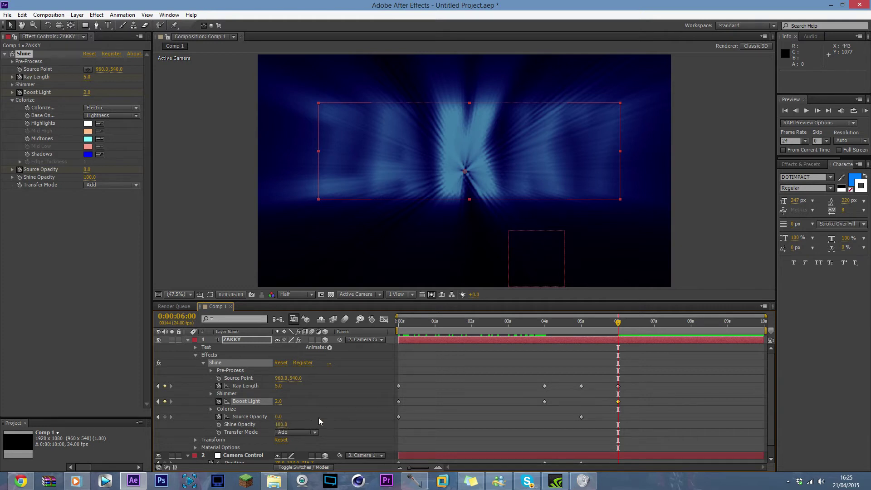
pyautogui.moveTo(278, 417); pyautogui.dragTo(393, 418)
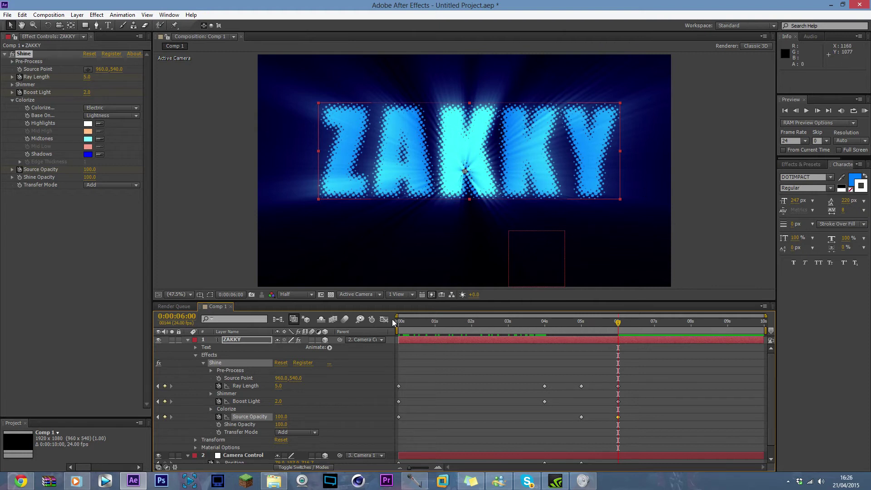
# Preview the intro from the start up to 0:00:06:00 and collapse the ZAKKY layer's properties
pyautogui.moveTo(402, 322); pyautogui.dragTo(616, 341)
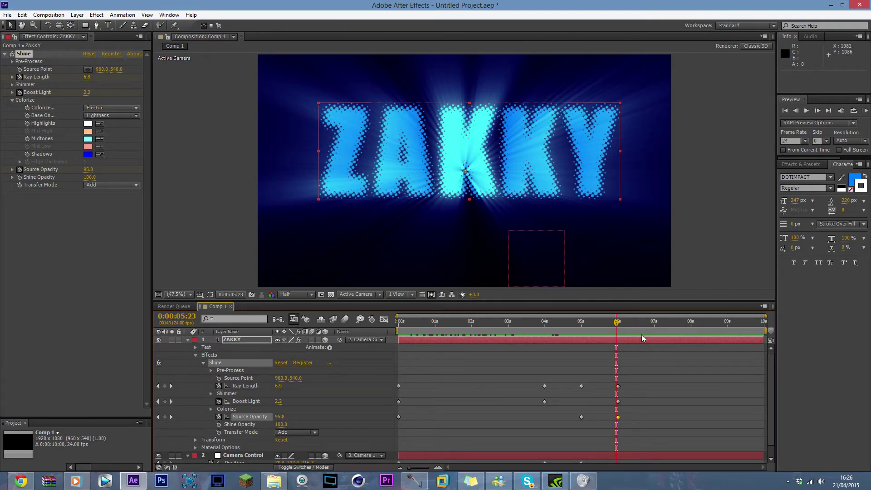
pyautogui.moveTo(617, 324); pyautogui.dragTo(618, 325)
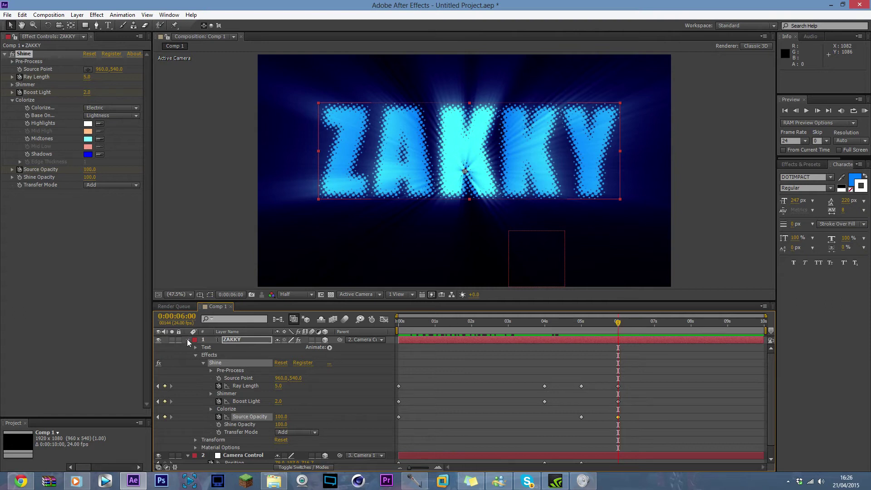
pyautogui.click(186, 344)
pyautogui.click(188, 340)
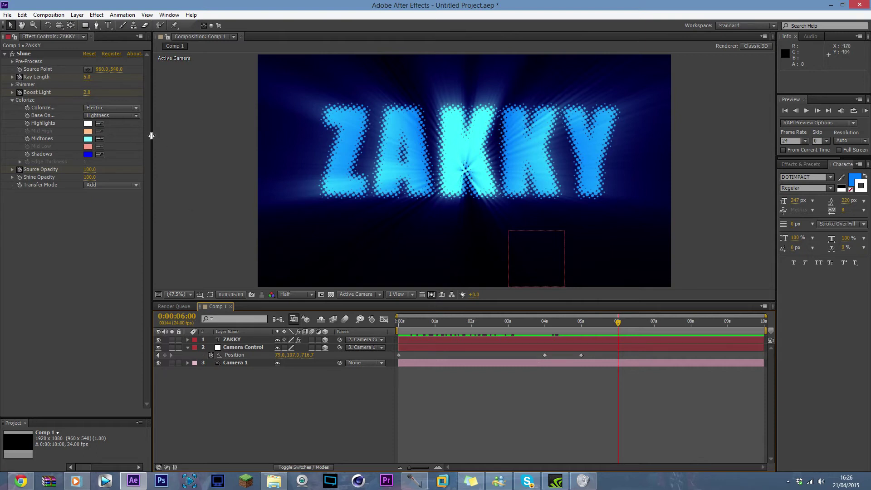
# Check the closing ZAKKY ENTERTAINMENT part of Studio Intro Preview in the media player and return to After Effects
pyautogui.click(77, 480)
pyautogui.click(650, 446)
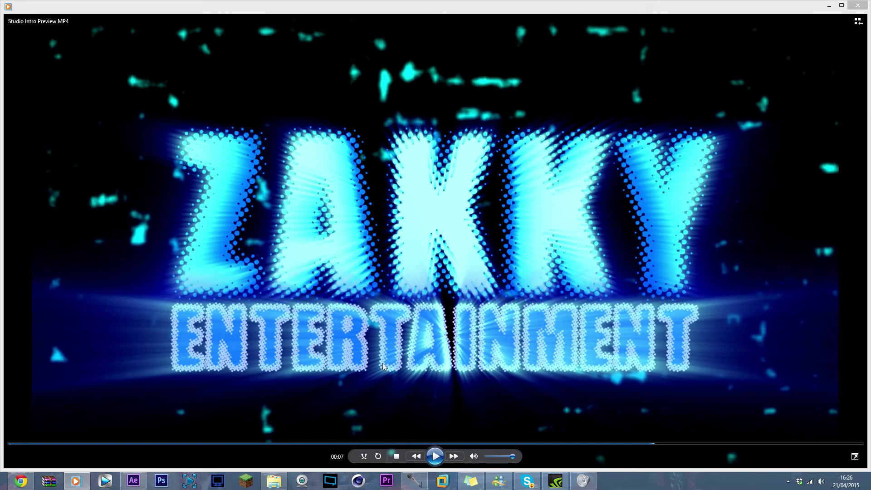
pyautogui.click(133, 480)
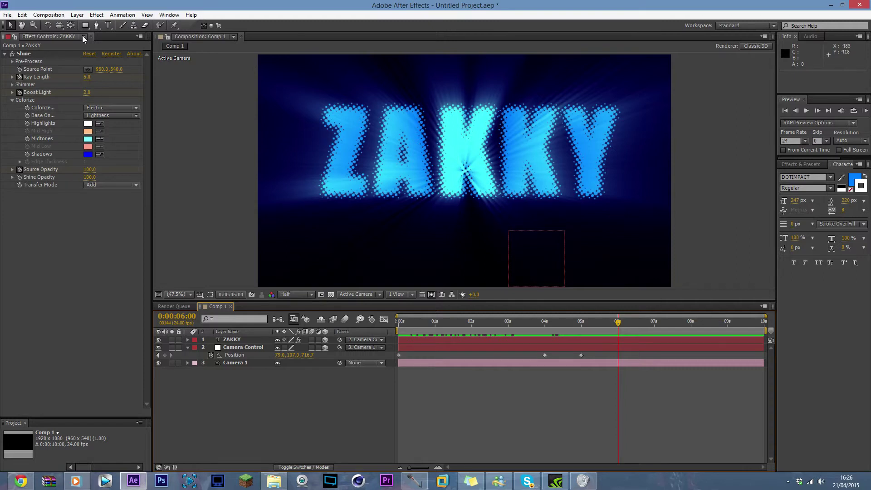
# Add a text box beneath ZAKKY, as wide as that word, containing the text ENTERTAINMENT
pyautogui.click(109, 25)
pyautogui.click(319, 212)
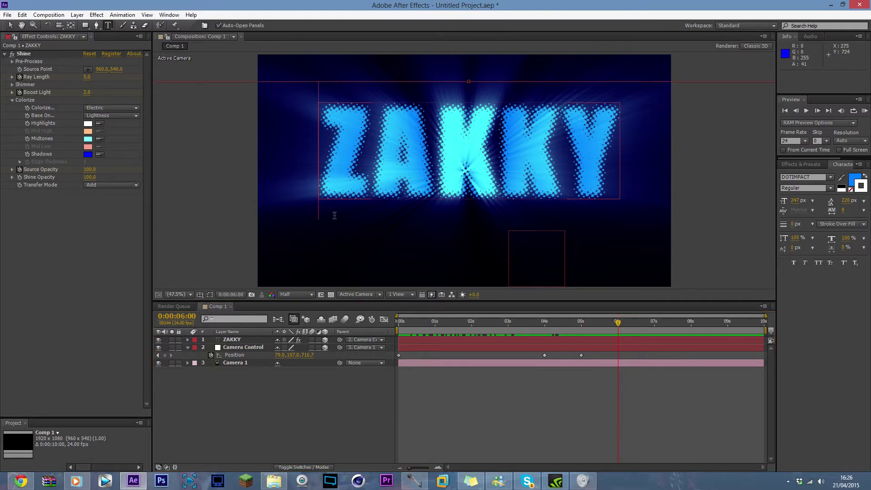
pyautogui.click(298, 379)
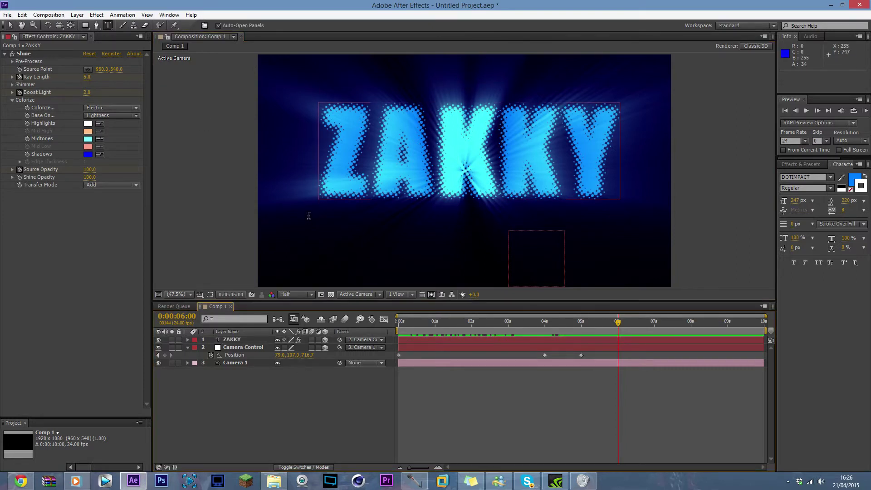
pyautogui.click(291, 403)
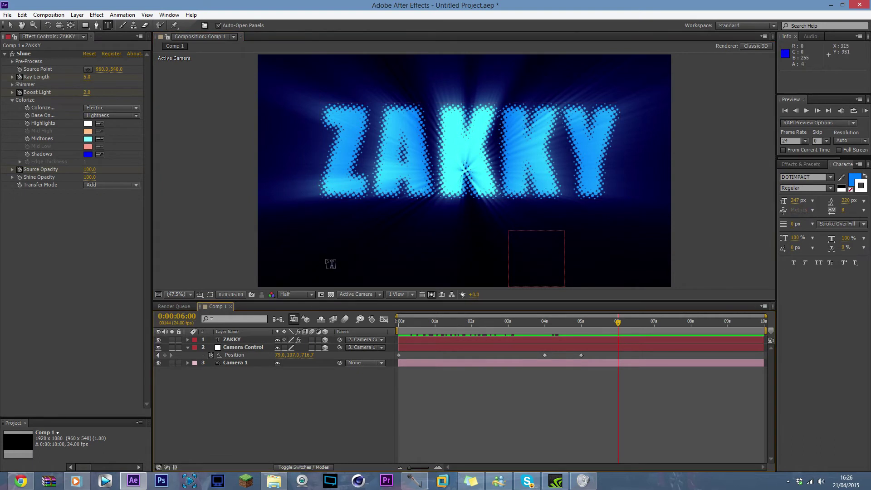
pyautogui.moveTo(319, 274); pyautogui.dragTo(605, 203)
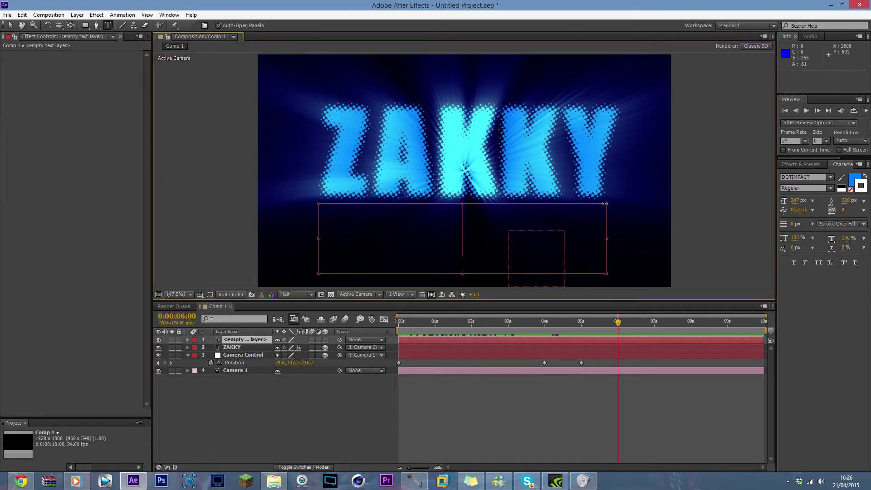
pyautogui.write('EDITI')
pyautogui.hotkey('ctrl', 'a')
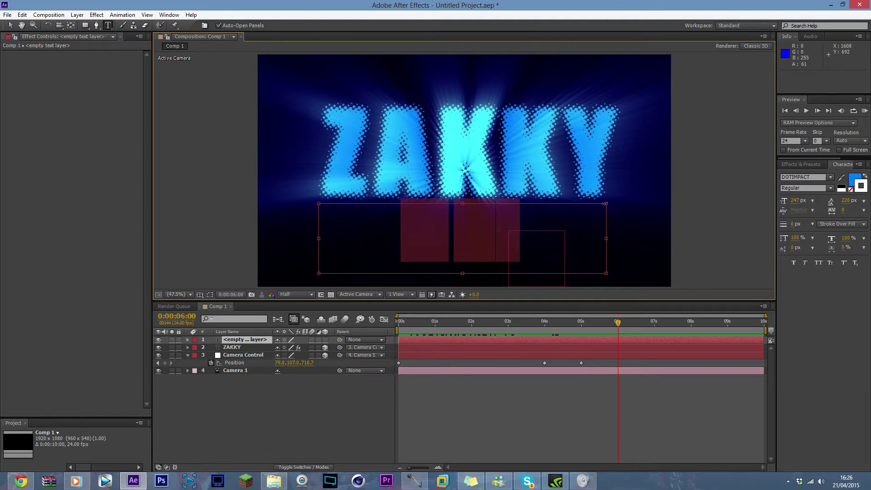
pyautogui.write('ENTER')
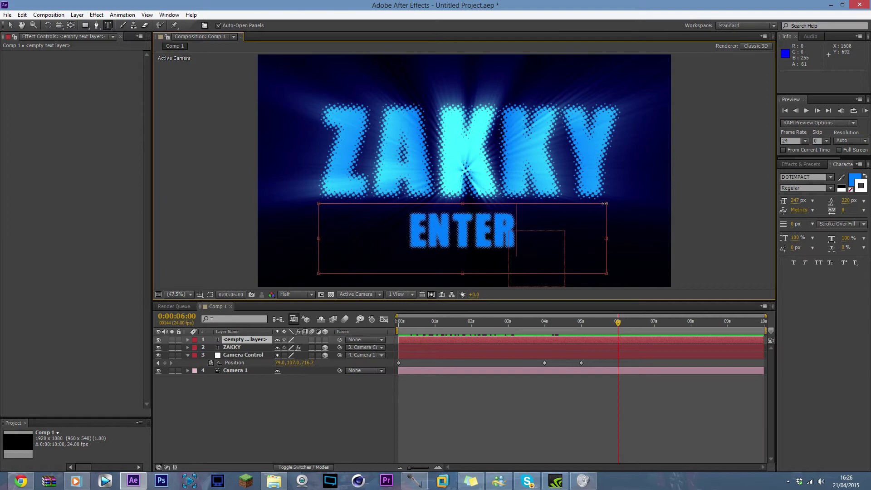
pyautogui.write('TAINMENT')
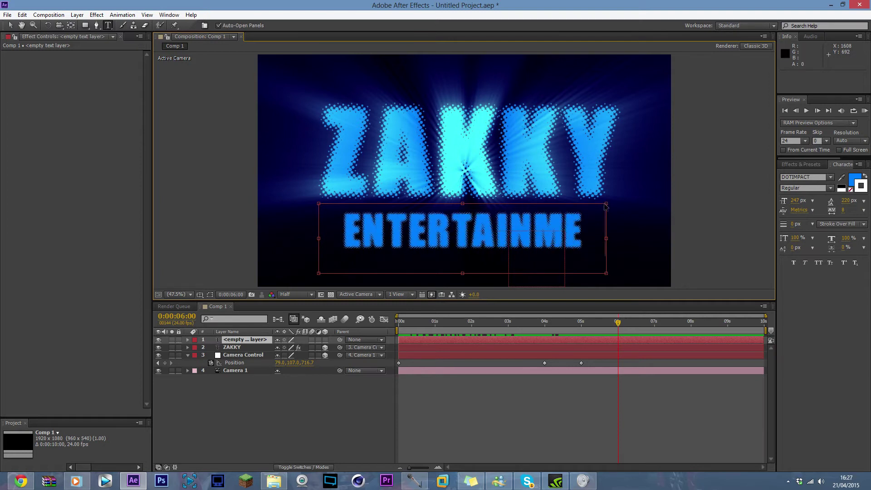
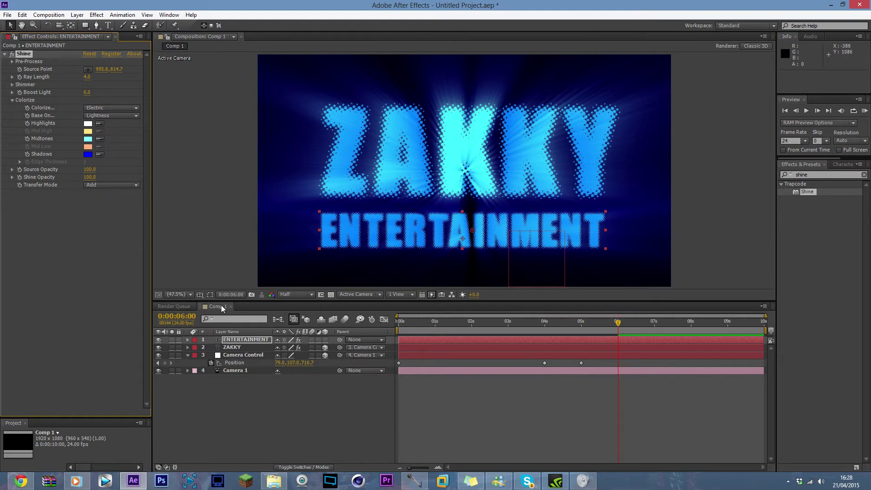
# Trim the ENTERTAINMENT layer to start at 0:00:06:00 and make it a 3D layer
pyautogui.moveTo(565, 323); pyautogui.dragTo(618, 321)
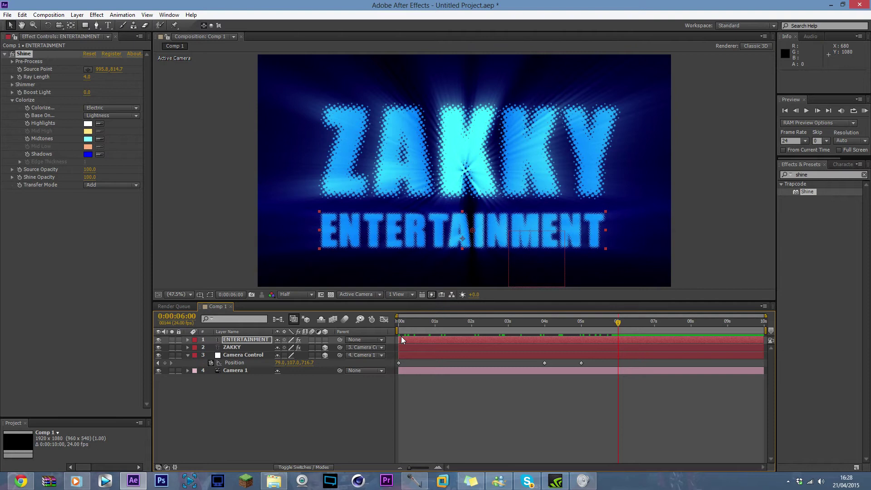
pyautogui.hotkey('alt', '[')
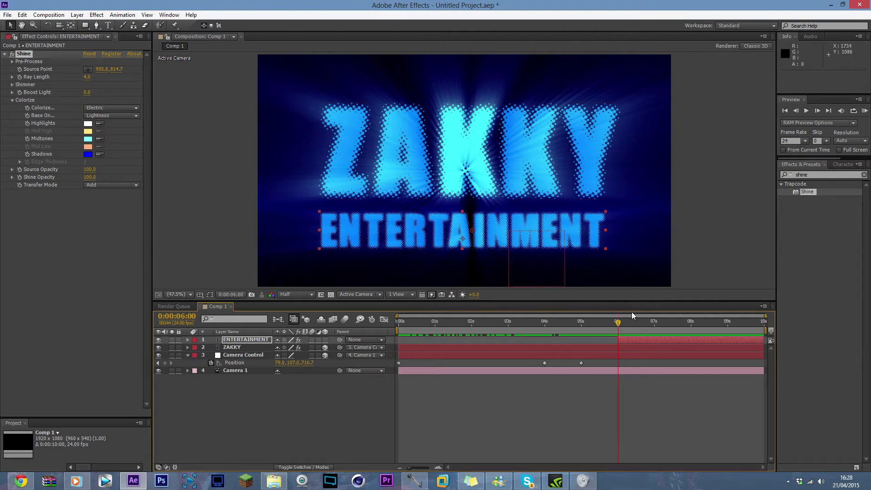
pyautogui.click(325, 340)
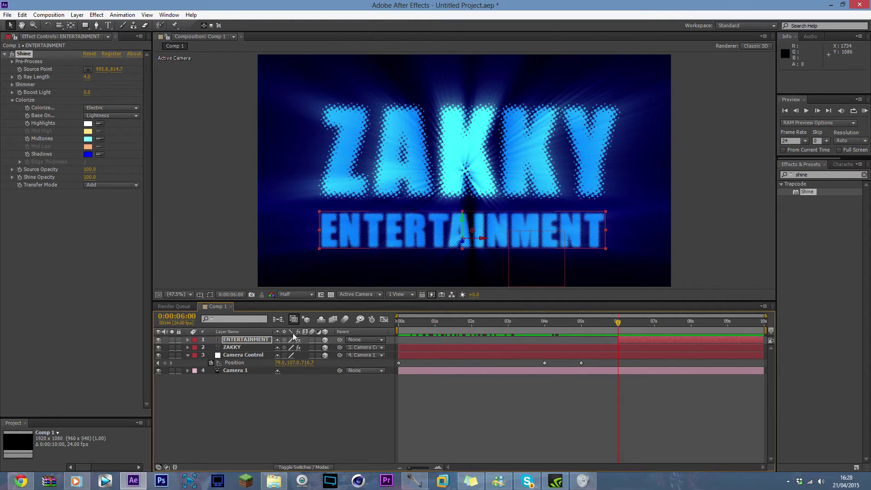
# Add an X Rotation keyframe to the ENTERTAINMENT layer at 0:00:06:00, try 100°, and settle on -100°
pyautogui.press('r')
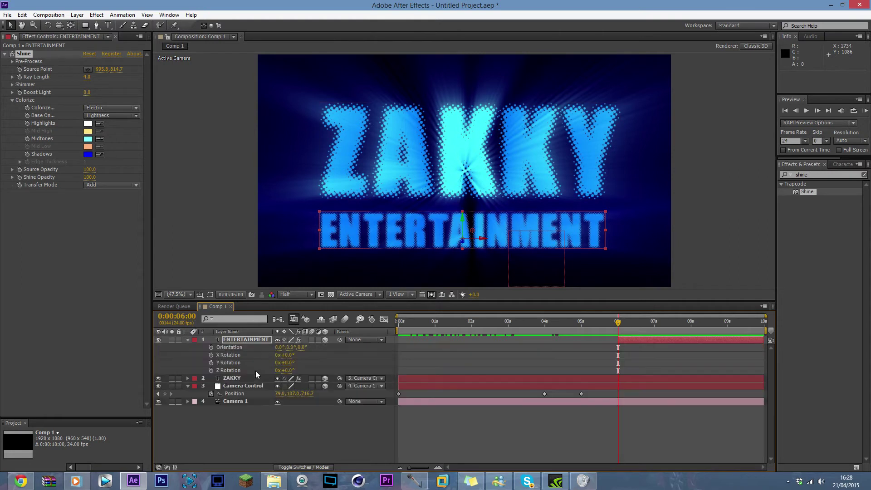
pyautogui.click(211, 355)
pyautogui.click(286, 355)
pyautogui.write('100')
pyautogui.press('Return')
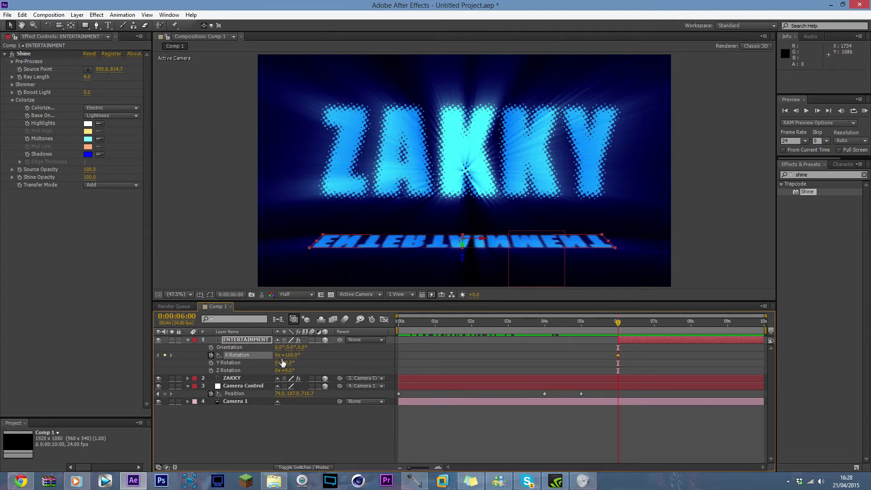
pyautogui.click(290, 355)
pyautogui.write('-100')
pyautogui.press('Return')
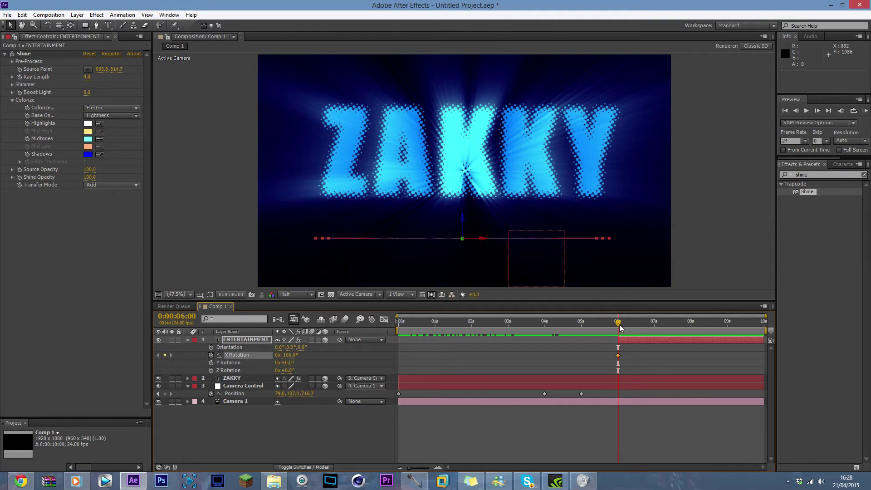
# Set the ENTERTAINMENT layer's X Rotation to 0° at 0:00:07:00
pyautogui.click(655, 327)
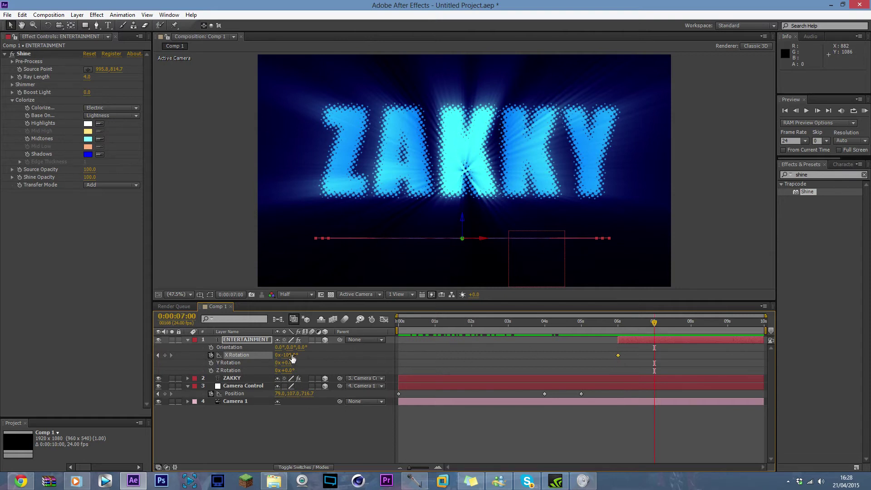
pyautogui.click(292, 356)
pyautogui.write('00')
pyautogui.press('Return')
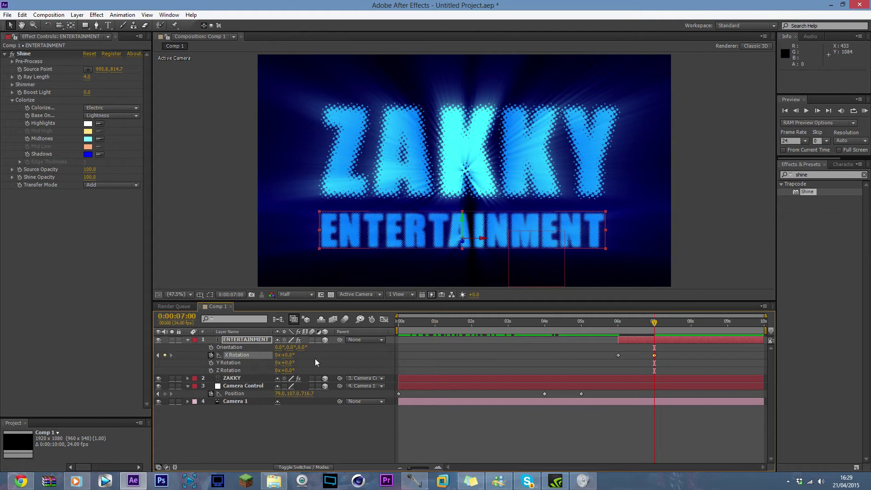
# Try X Rotation values of 5 and 20 on the ENTERTAINMENT layer at 0:00:07:00 and check the flip between 6 and 7 seconds
pyautogui.click(279, 354)
pyautogui.write('5')
pyautogui.press('Return')
pyautogui.click(278, 354)
pyautogui.write('20')
pyautogui.press('Return')
pyautogui.moveTo(621, 324); pyautogui.dragTo(655, 333)
pyautogui.click(278, 355)
pyautogui.moveTo(632, 334)
pyautogui.mouseDown()
pyautogui.moveTo(622, 327)
pyautogui.moveTo(642, 330)
pyautogui.moveTo(614, 337)
pyautogui.moveTo(645, 330)
pyautogui.moveTo(618, 334)
pyautogui.mouseUp()
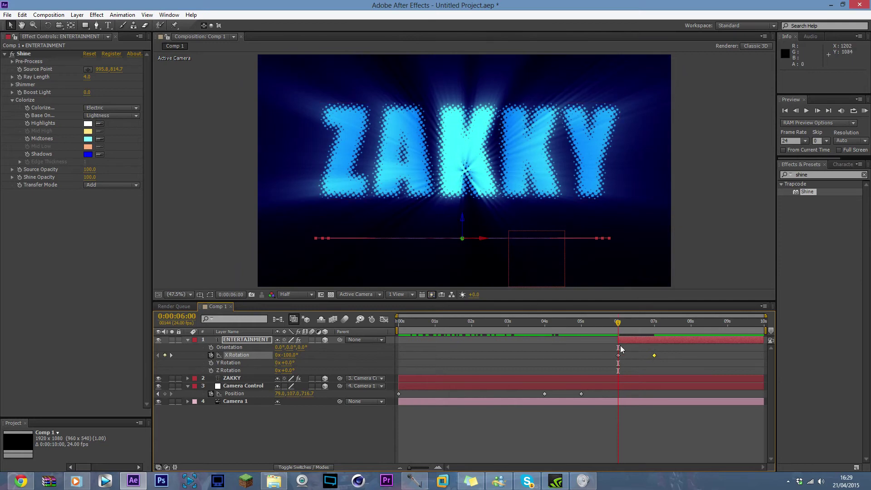
# Extend the ENTERTAINMENT layer's start back to 0:00:05:12 and add an Opacity keyframe of 0% there
pyautogui.moveTo(618, 341); pyautogui.dragTo(599, 340)
pyautogui.click(599, 325)
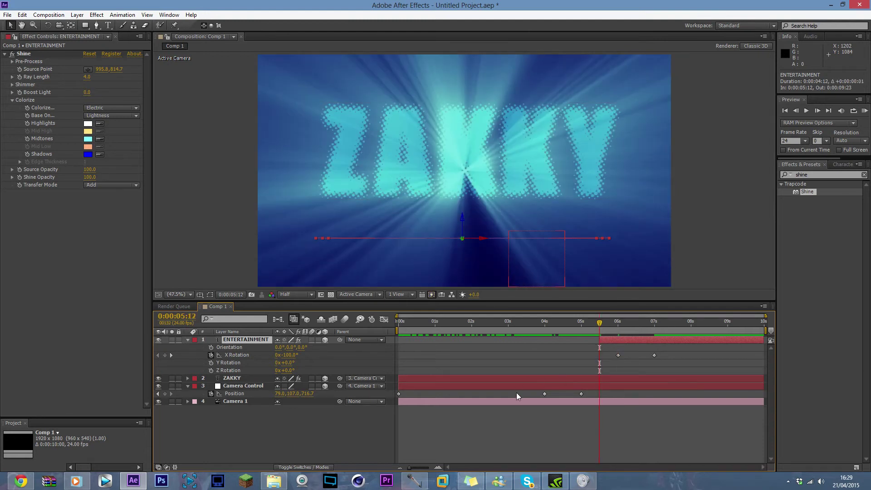
pyautogui.press('t')
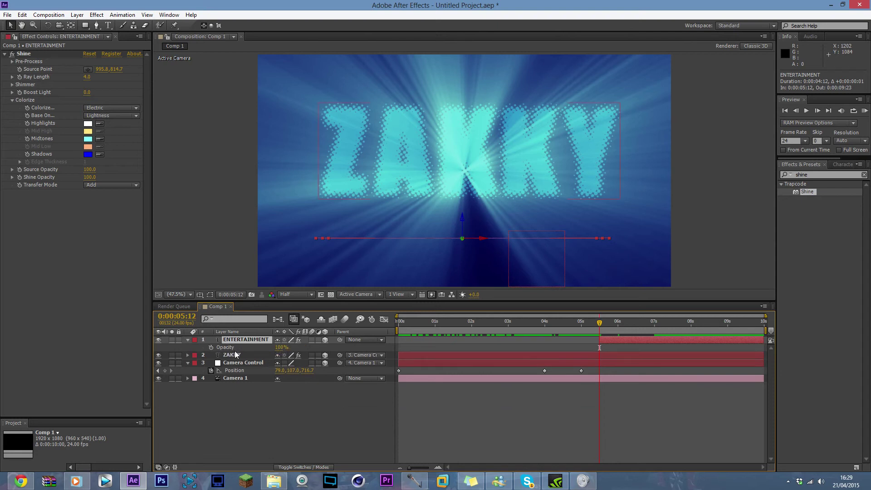
pyautogui.click(210, 348)
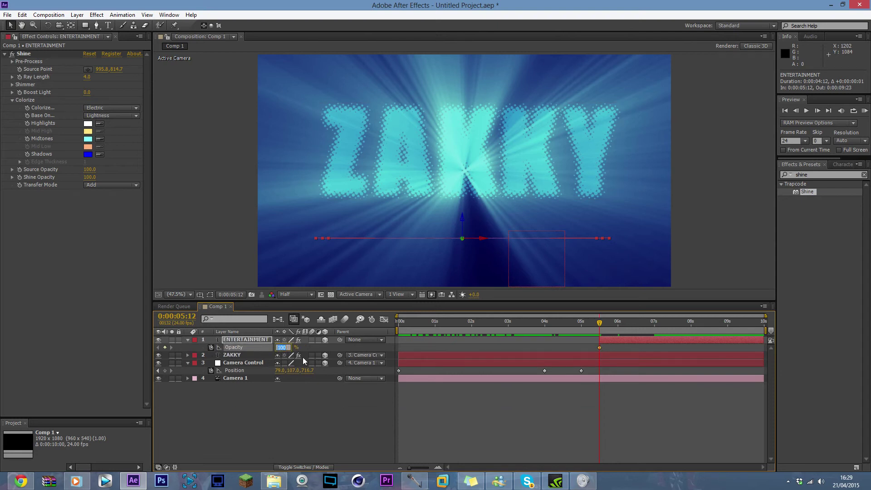
pyautogui.write('0')
pyautogui.press('Return')
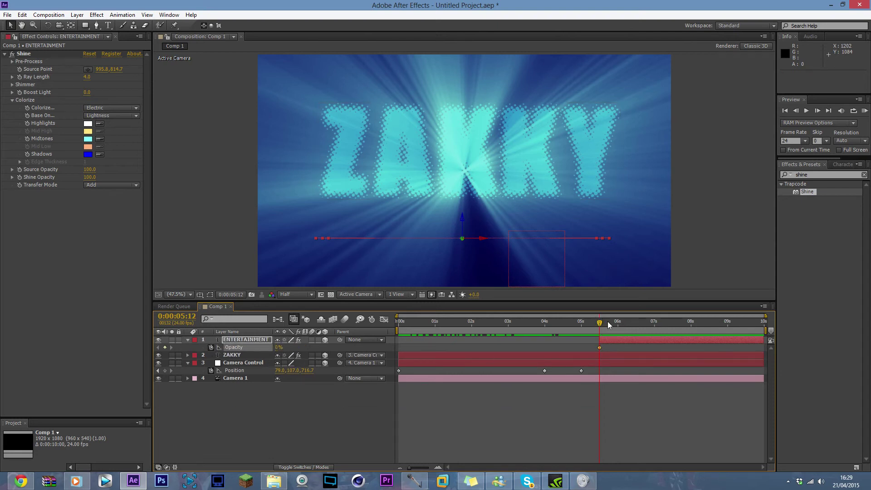
# Set the ENTERTAINMENT layer's Opacity to 100% at 0:00:06:01 and check the fade-in up to about 7 seconds
pyautogui.click(620, 323)
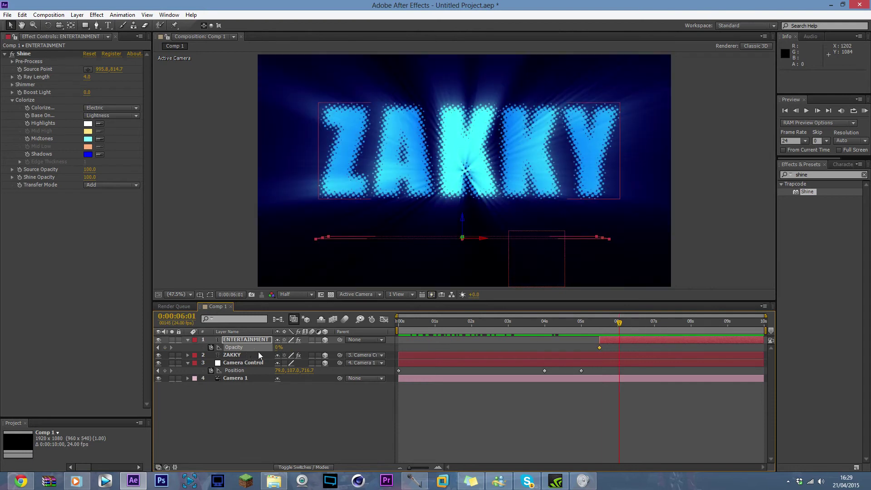
pyautogui.moveTo(279, 349); pyautogui.dragTo(667, 347)
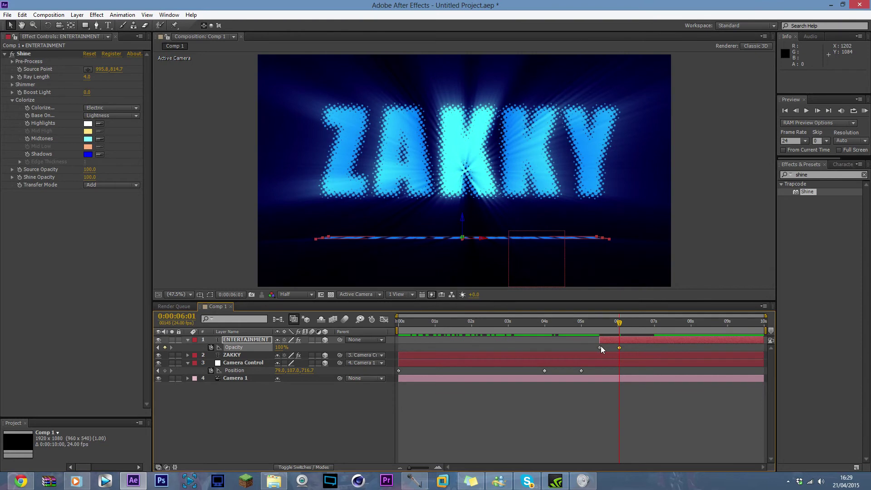
pyautogui.moveTo(597, 323); pyautogui.dragTo(654, 308)
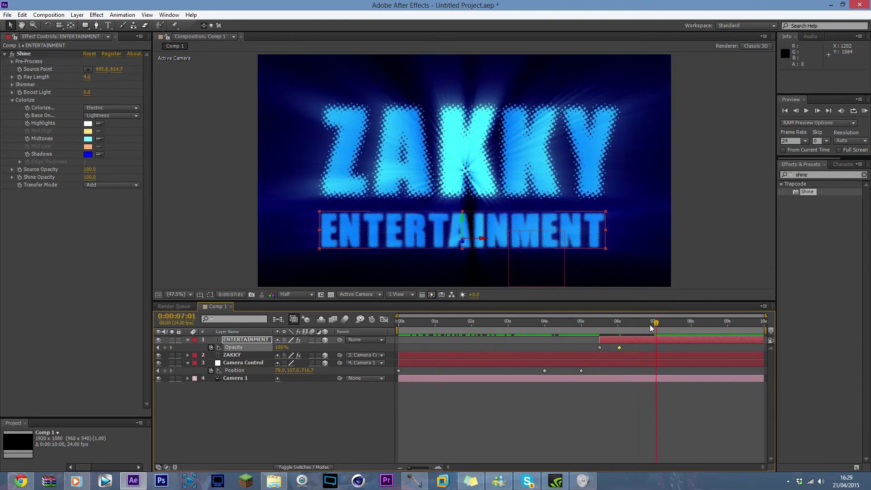
# Play a RAM preview of the whole intro from 0:00:00:00
pyautogui.moveTo(669, 320); pyautogui.dragTo(385, 333)
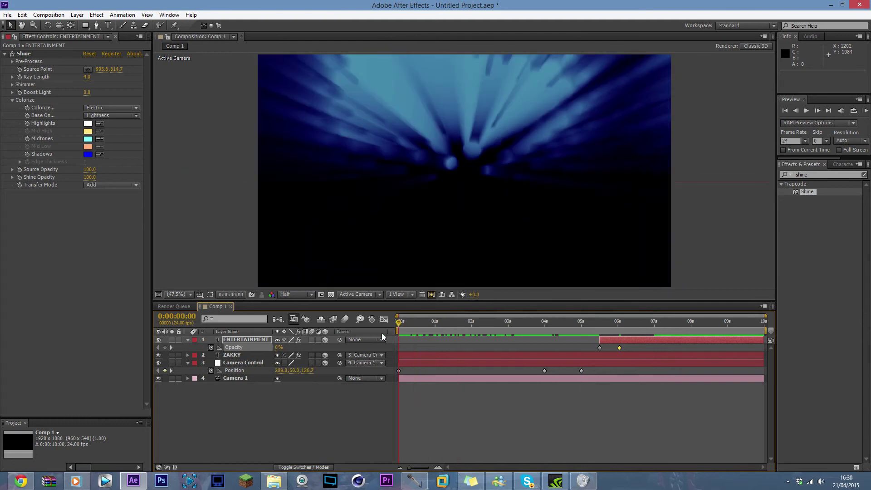
pyautogui.click(864, 111)
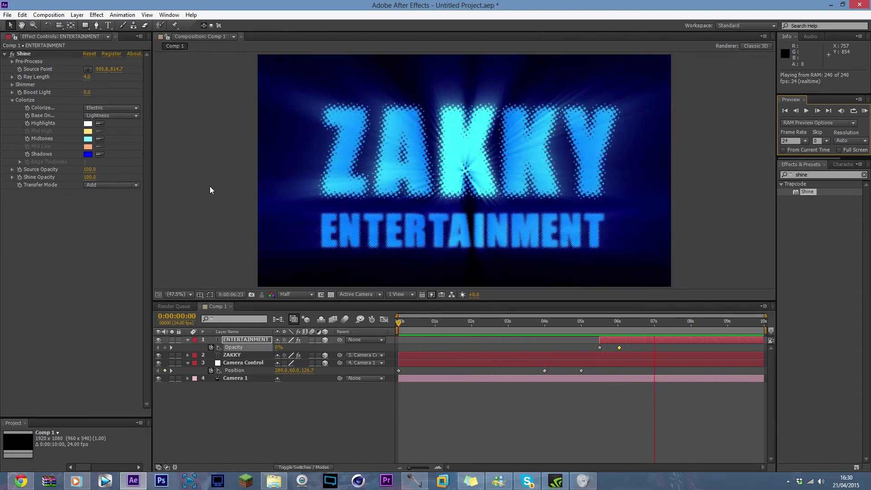
pyautogui.press('space')
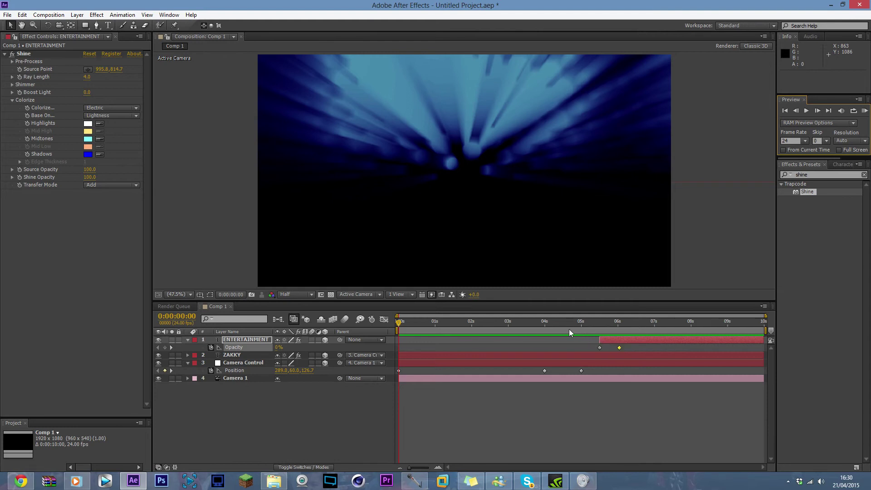
# Create a comp-size 1920 x 1080 px deep royal blue solid layer at the top of the layer stack and hide it
pyautogui.moveTo(611, 323); pyautogui.dragTo(654, 303)
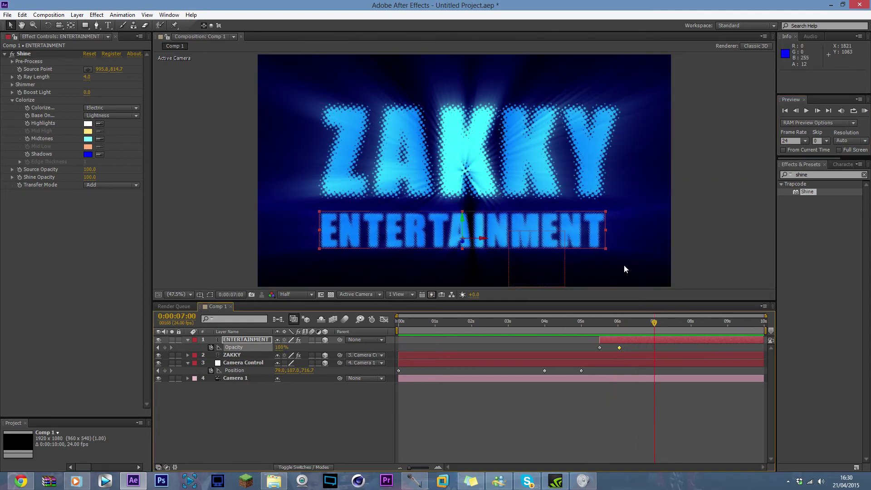
pyautogui.click(75, 15)
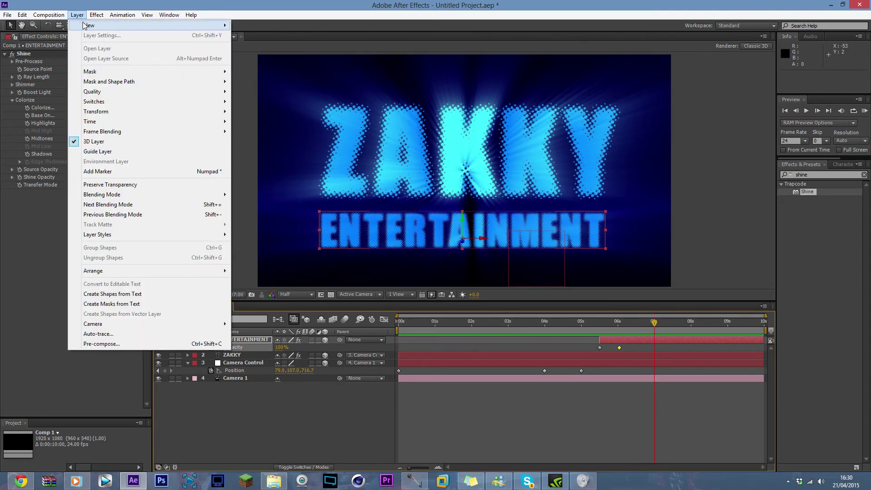
pyautogui.moveTo(86, 26)
pyautogui.click(260, 36)
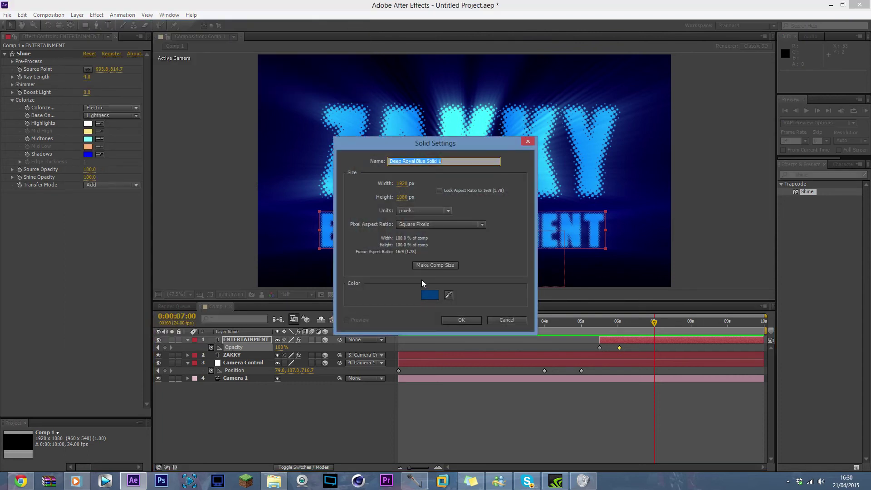
pyautogui.click(436, 262)
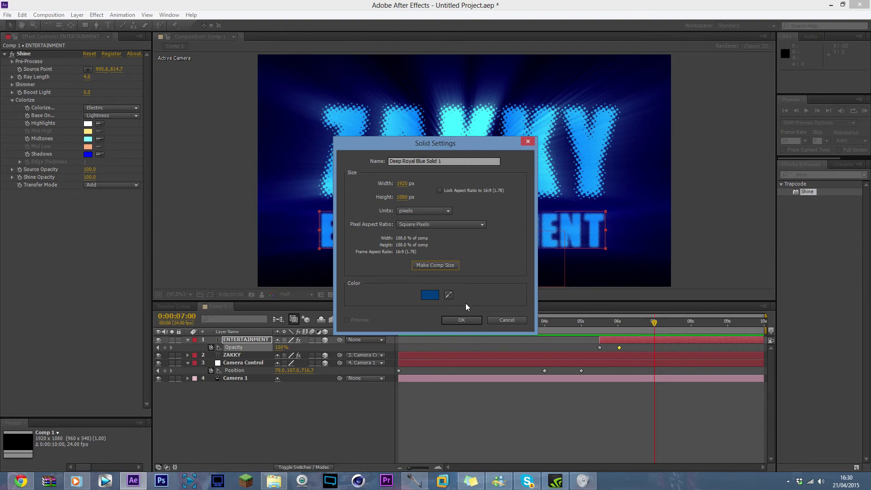
pyautogui.click(458, 318)
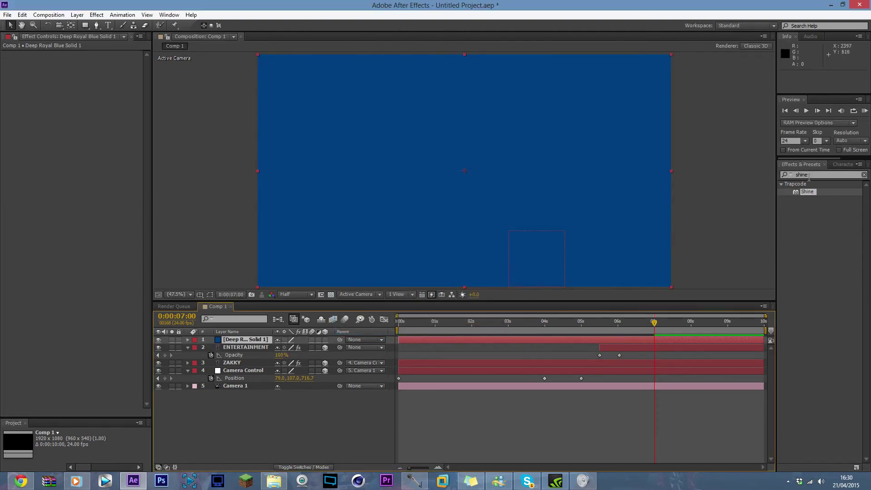
pyautogui.moveTo(235, 341); pyautogui.dragTo(184, 340)
pyautogui.click(158, 340)
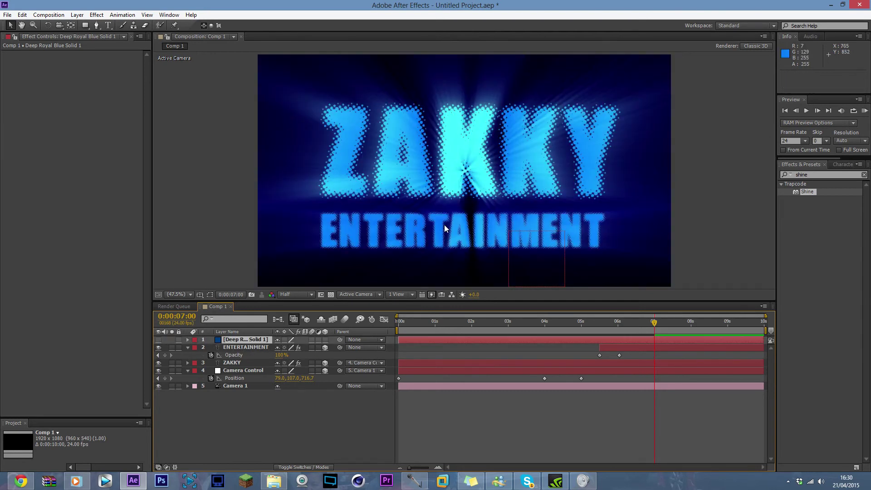
# Check the deep royal blue solid's colour in its Solid Settings and keep the settings as they are
pyautogui.click(340, 122)
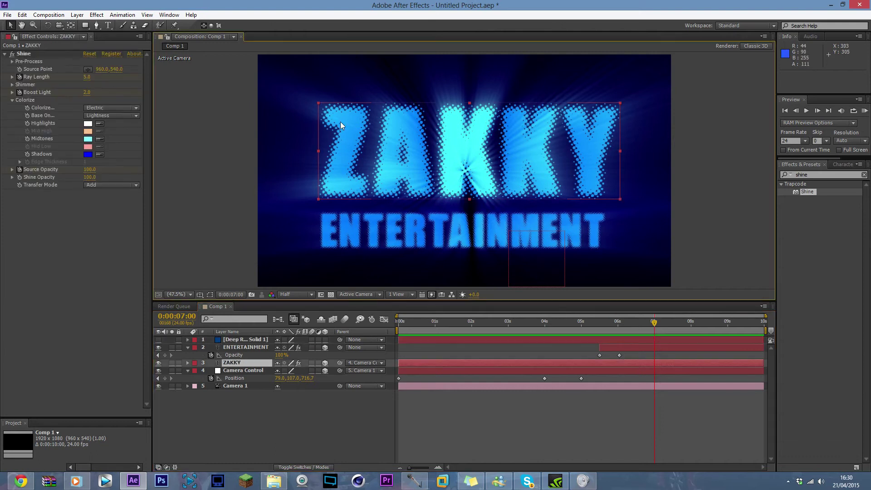
pyautogui.click(251, 339)
pyautogui.click(77, 15)
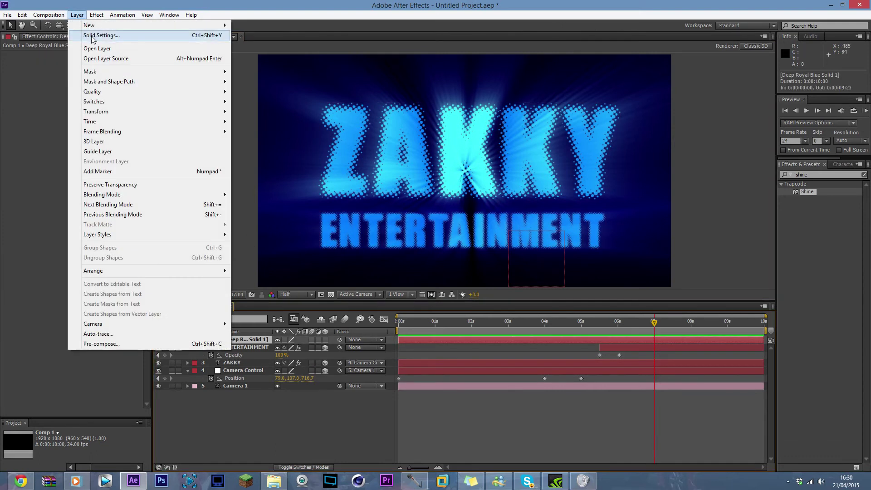
pyautogui.click(156, 37)
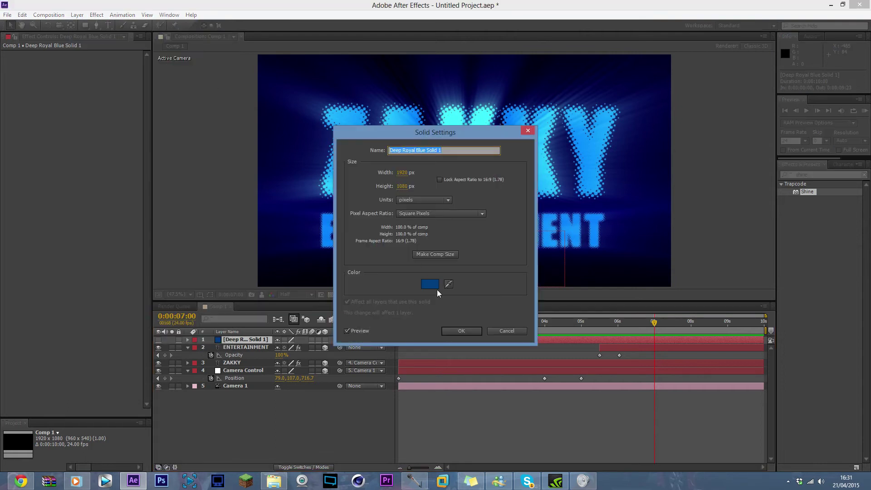
pyautogui.click(429, 284)
pyautogui.click(247, 127)
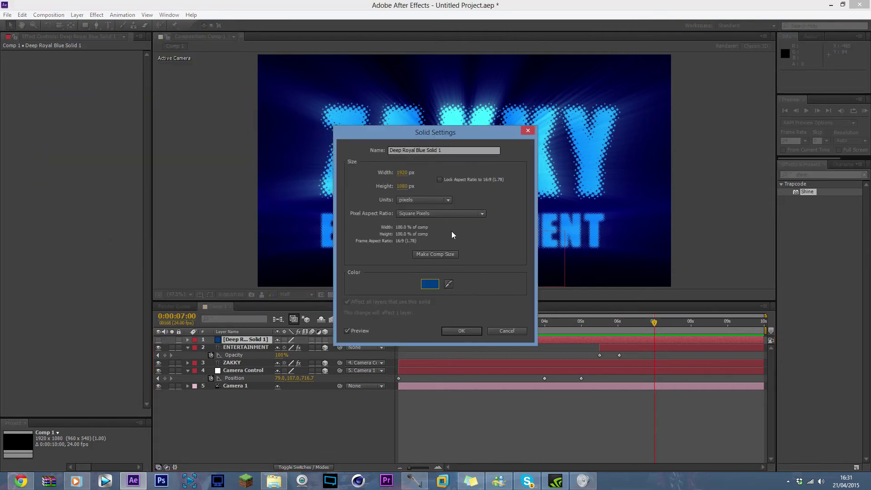
pyautogui.click(474, 330)
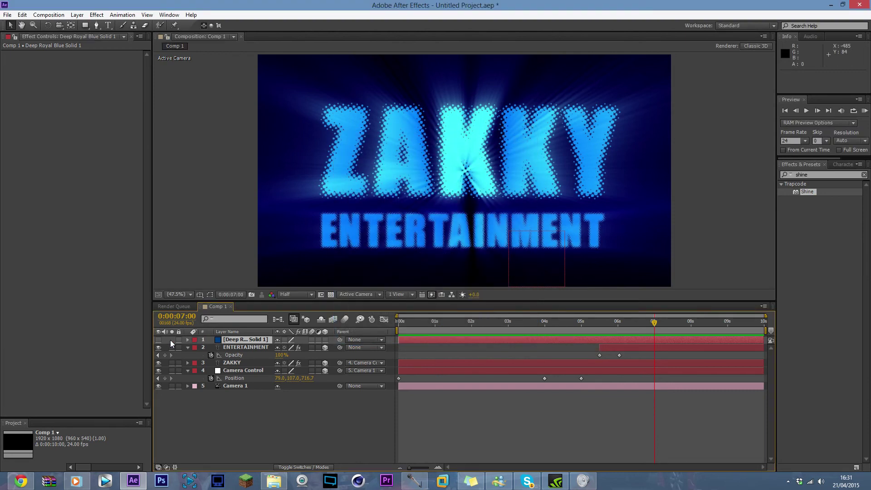
# Unhide the deep royal blue solid and apply the Turbulent Noise effect to it
pyautogui.click(159, 339)
pyautogui.moveTo(550, 313); pyautogui.dragTo(685, 321)
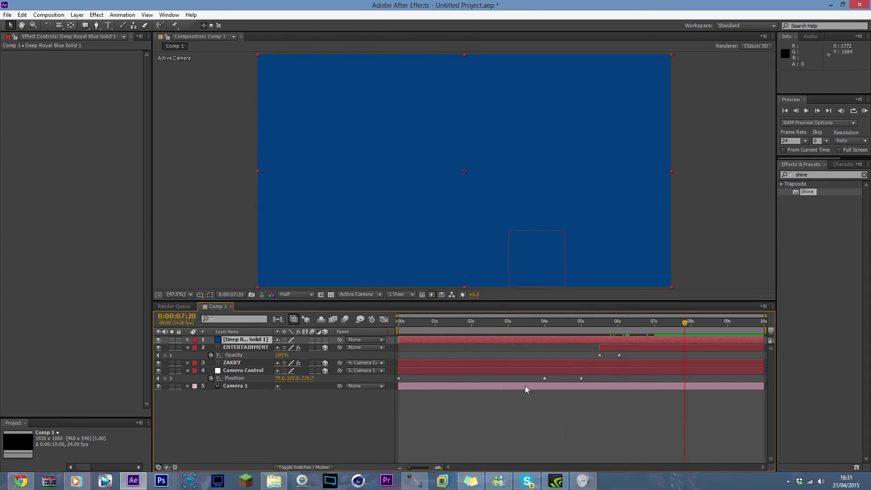
pyautogui.click(825, 176)
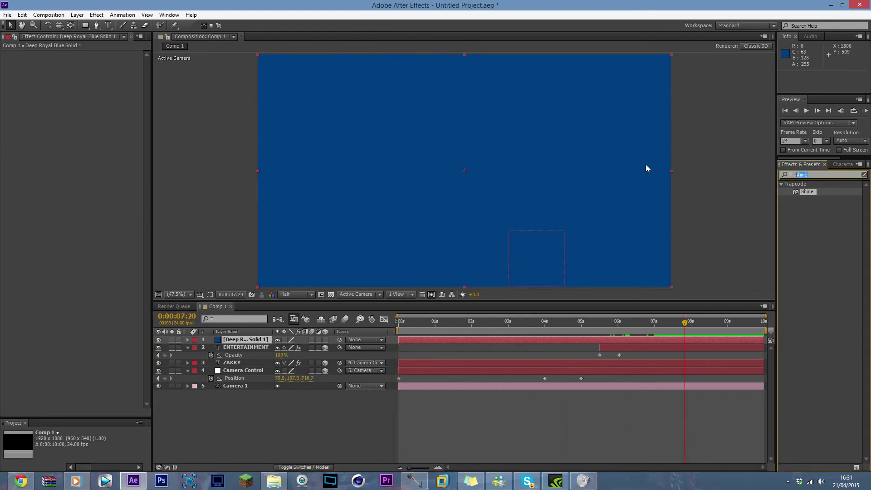
pyautogui.write('turbl')
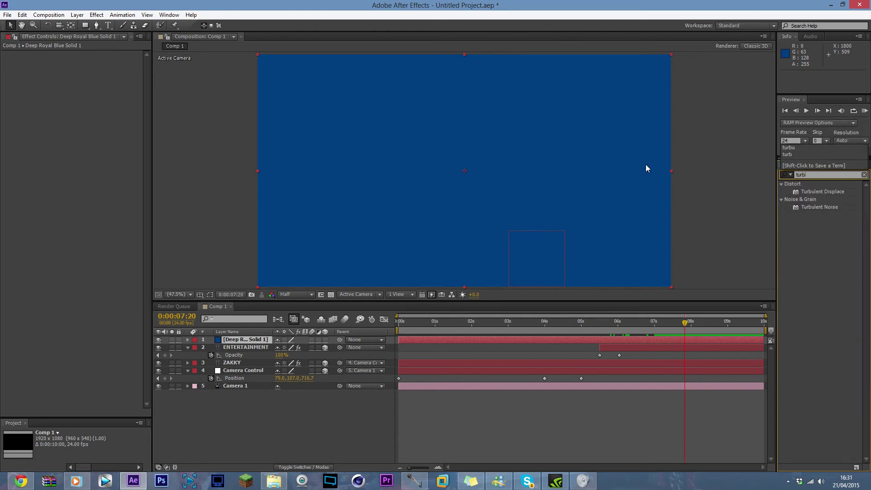
pyautogui.moveTo(820, 206); pyautogui.dragTo(529, 195)
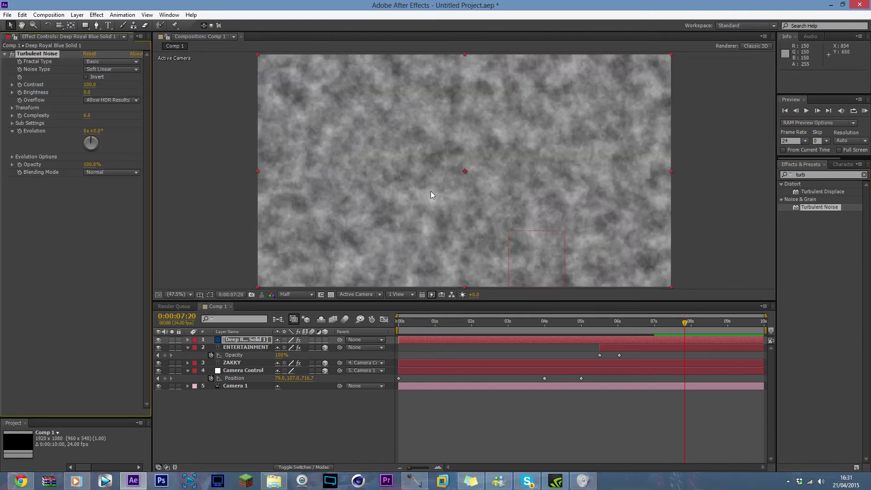
# Rename the solid layer to BG and move it below the ZAKKY layer in the stack
pyautogui.rightClick(234, 341)
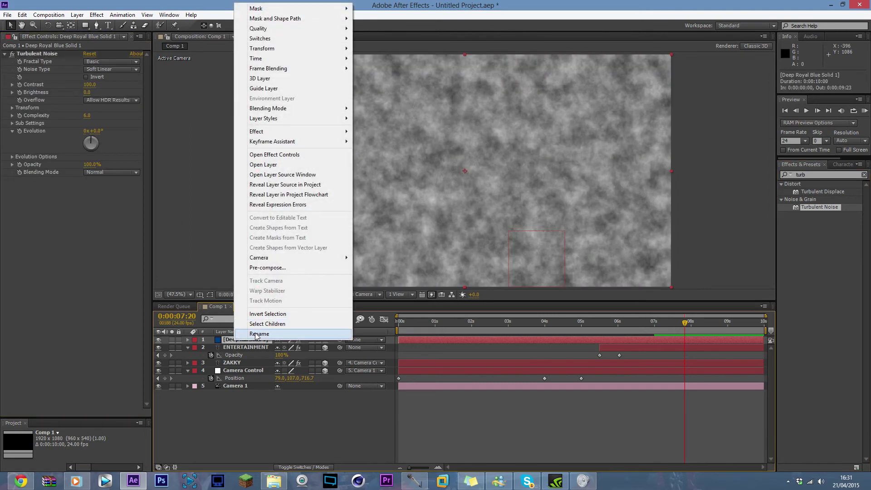
pyautogui.click(256, 334)
pyautogui.write('BG')
pyautogui.press('Return')
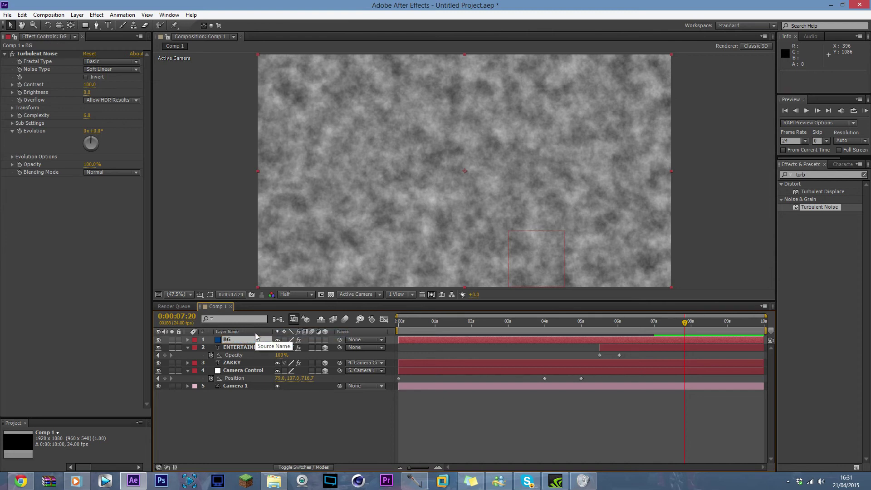
pyautogui.click(114, 206)
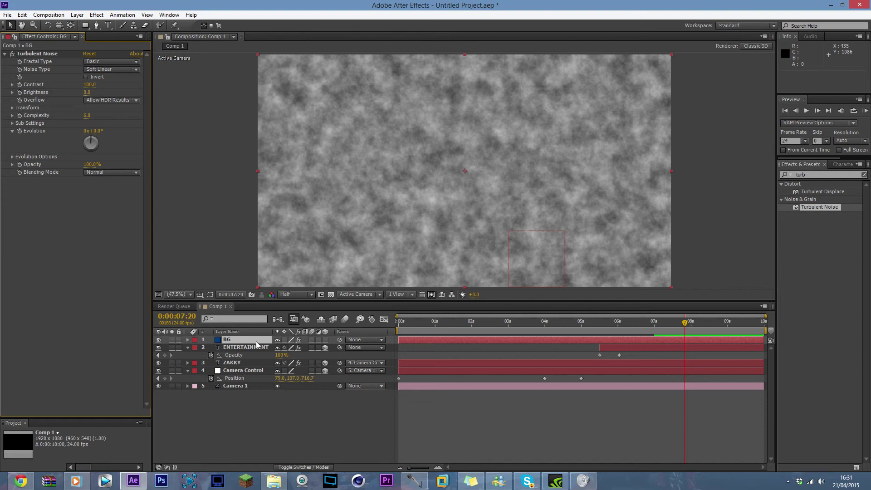
pyautogui.moveTo(256, 341); pyautogui.dragTo(257, 366)
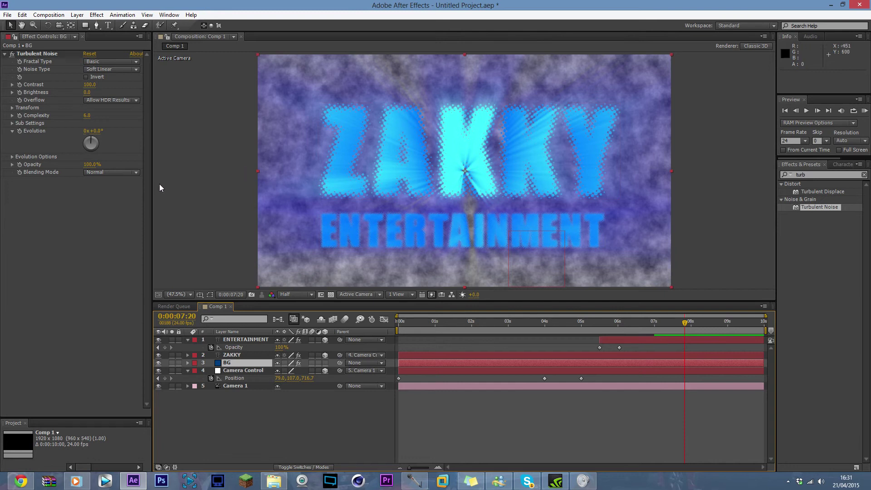
# Set the Turbulent Noise blending mode on BG to Darken and compare the look with the Studio Intro Preview video
pyautogui.click(132, 172)
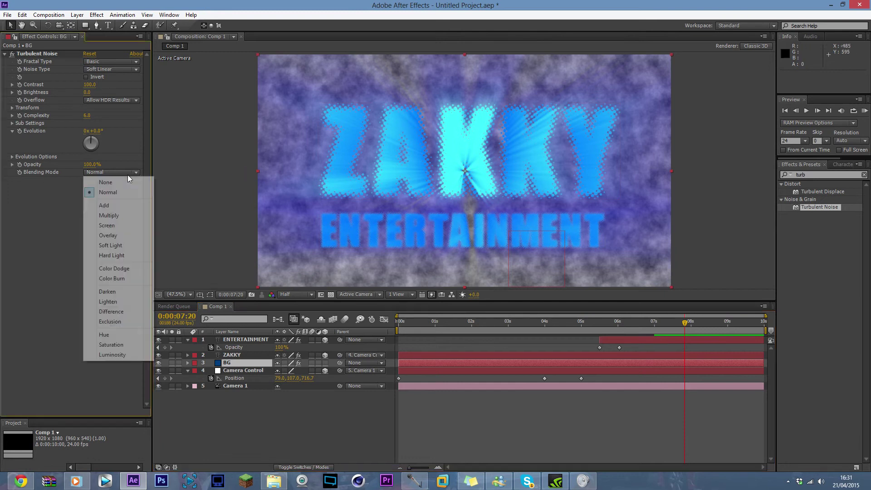
pyautogui.click(120, 292)
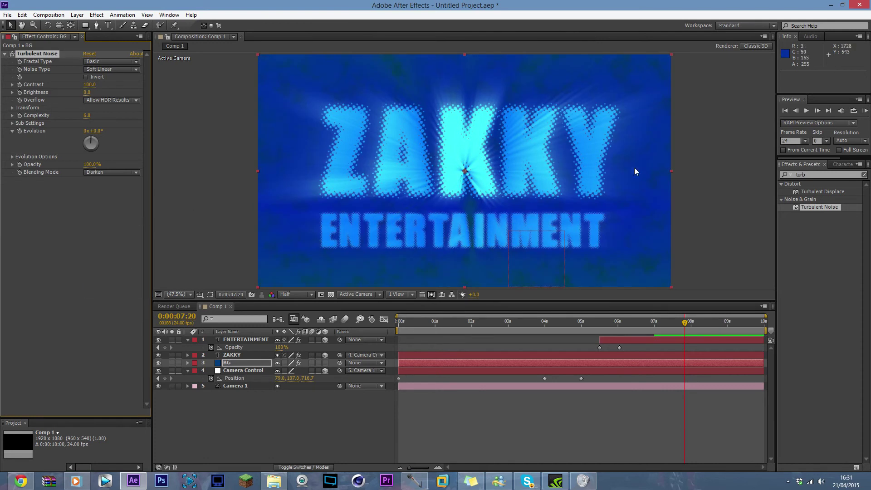
pyautogui.click(68, 215)
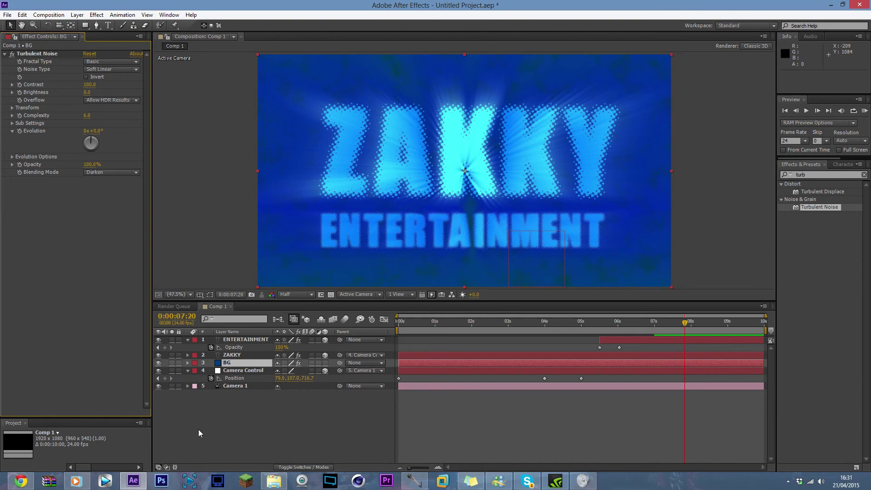
pyautogui.click(76, 481)
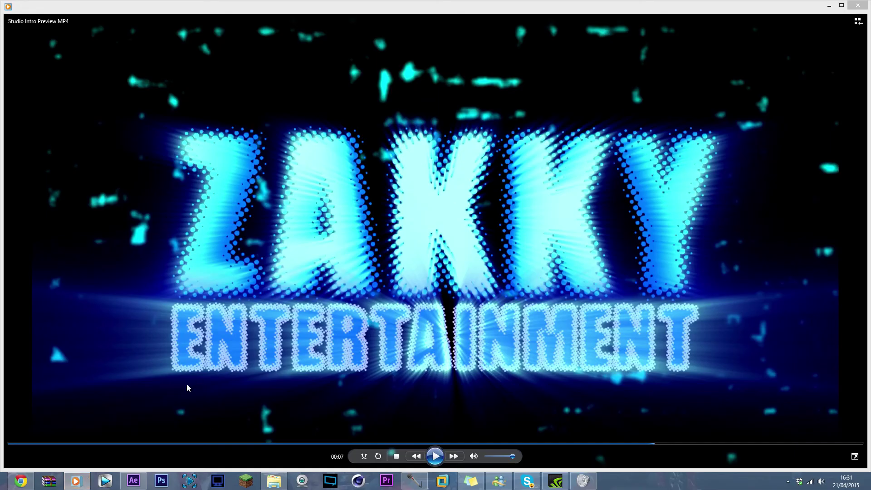
pyautogui.click(136, 480)
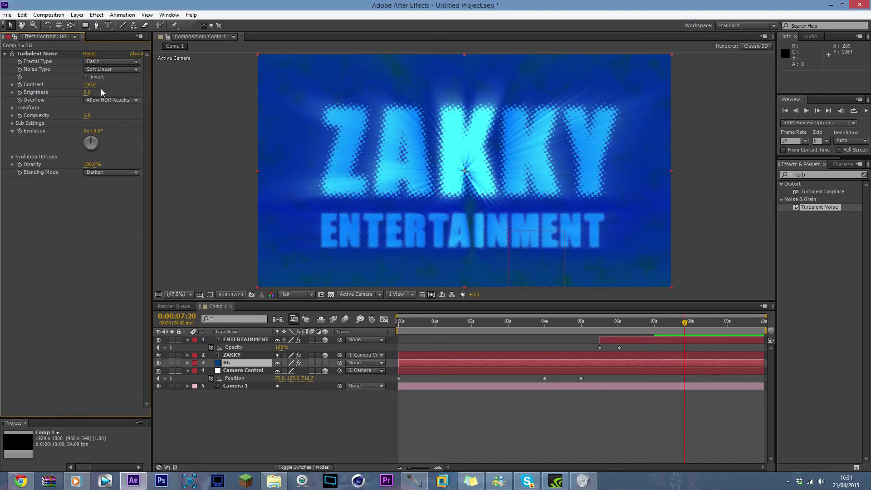
# Set BG's Turbulent Noise Brightness to -60 and Contrast to 300, checking against the Studio Intro Preview video
pyautogui.moveTo(87, 92); pyautogui.dragTo(74, 113)
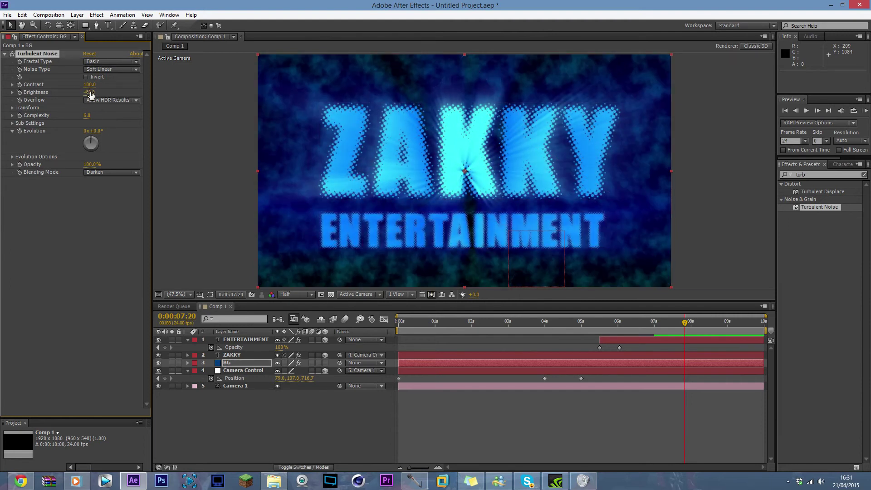
pyautogui.click(93, 92)
pyautogui.press('Return')
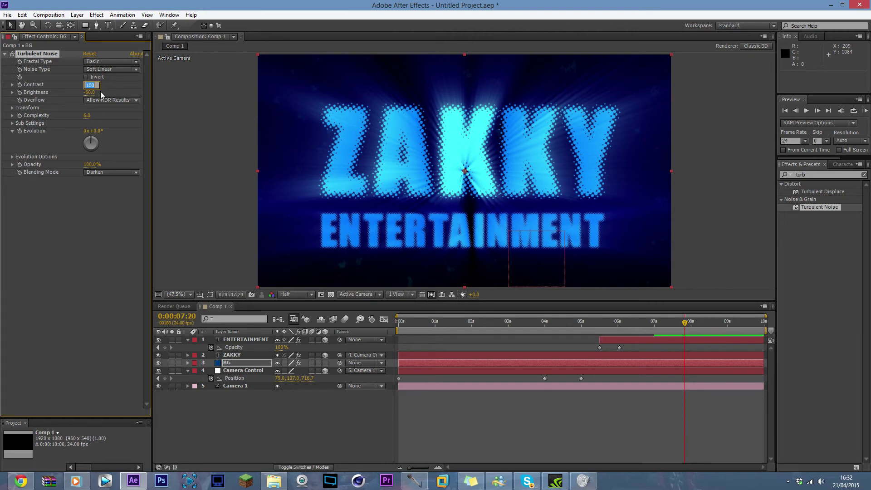
pyautogui.write('300')
pyautogui.press('Return')
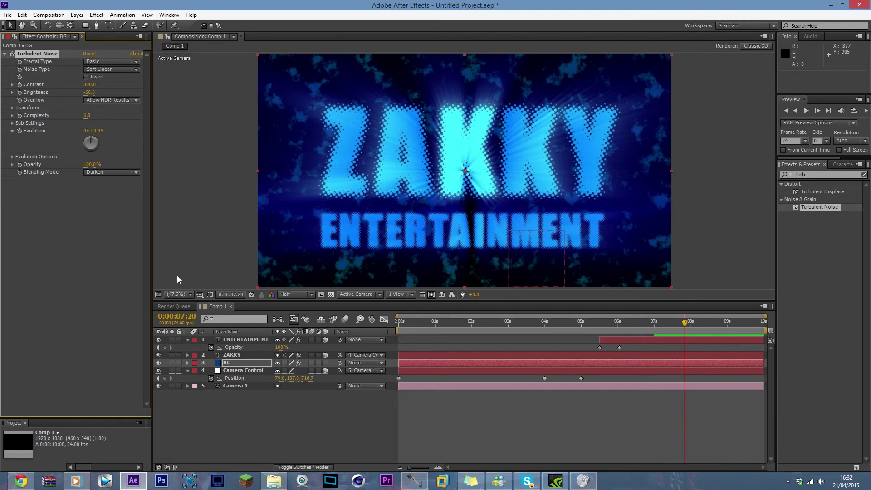
pyautogui.click(76, 483)
pyautogui.click(75, 483)
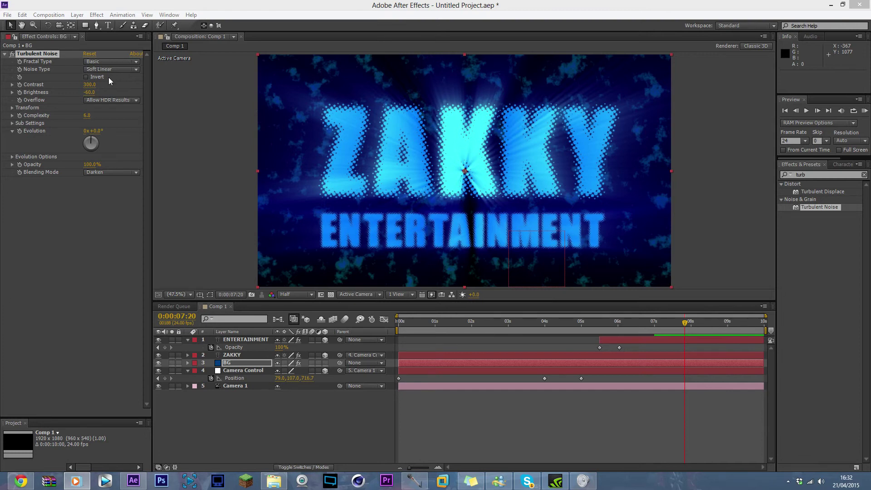
# Try the Smeary, Max, Terrain and Small Bumps fractal types on BG's noise and return to Basic
pyautogui.click(113, 61)
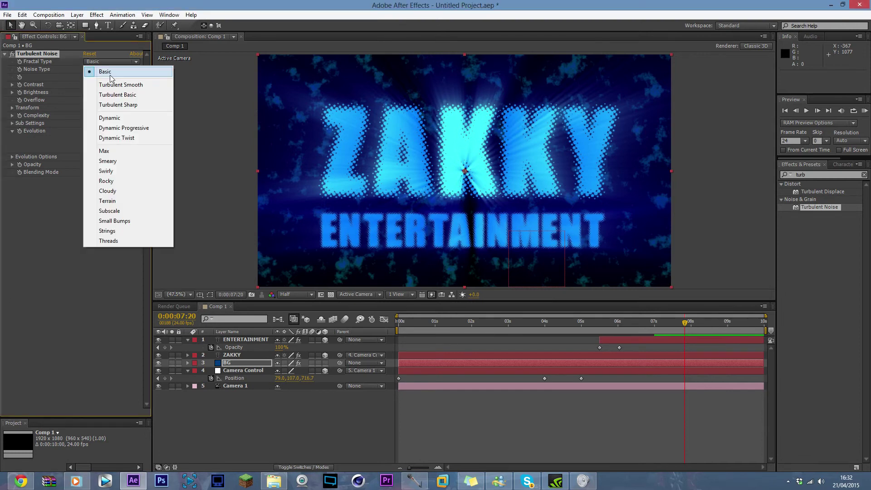
pyautogui.click(113, 162)
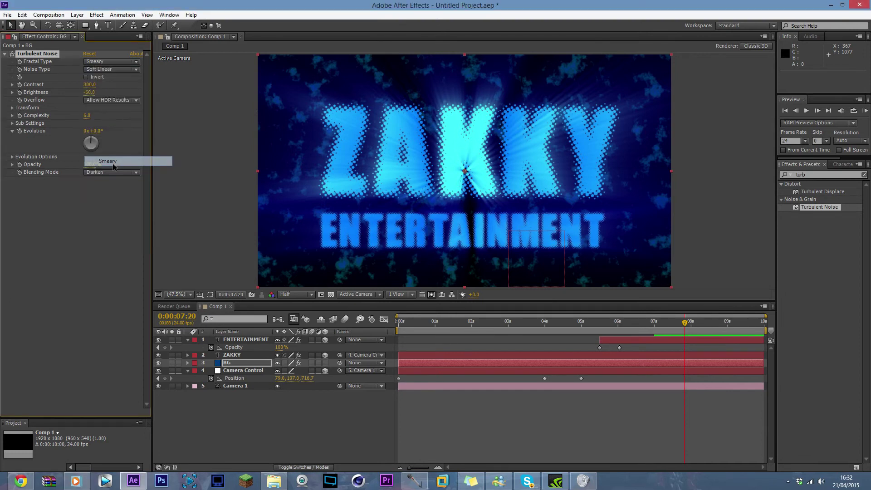
pyautogui.click(118, 64)
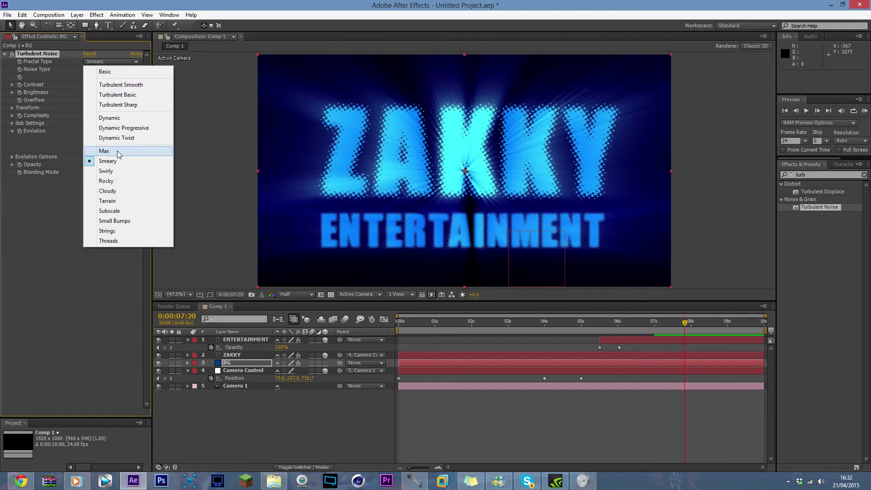
pyautogui.click(120, 150)
pyautogui.click(121, 61)
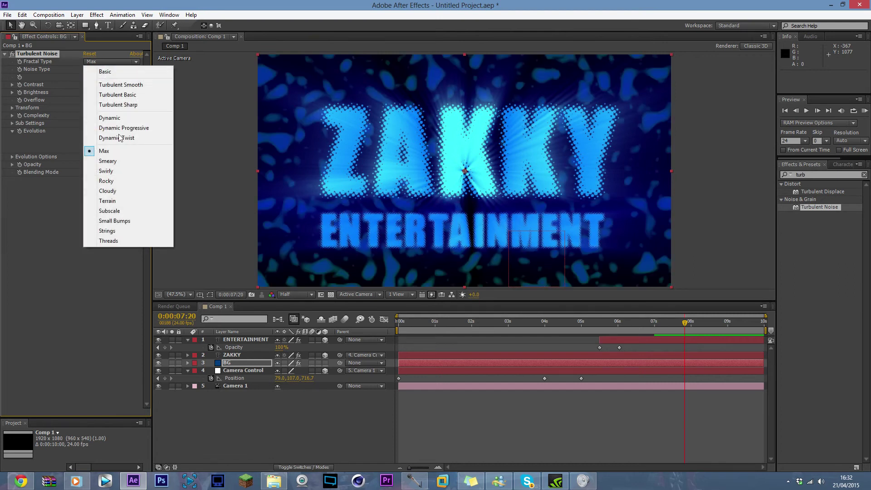
pyautogui.click(116, 201)
pyautogui.click(122, 62)
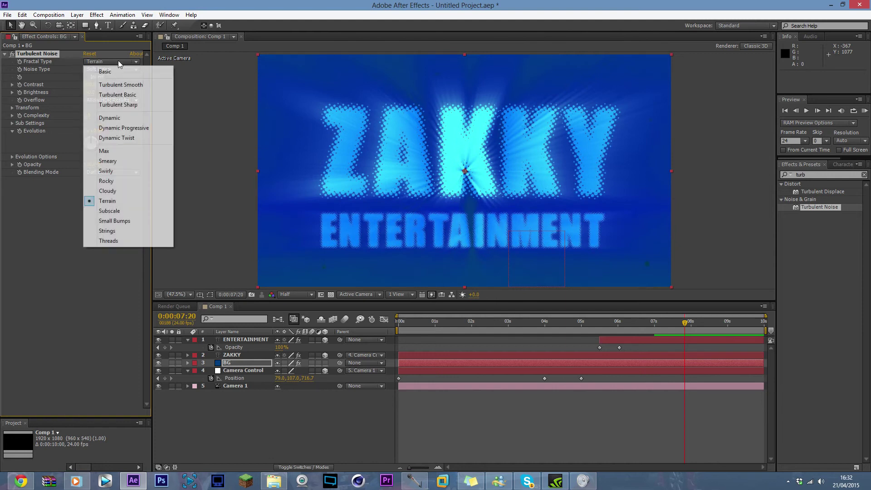
pyautogui.click(109, 221)
pyautogui.click(126, 60)
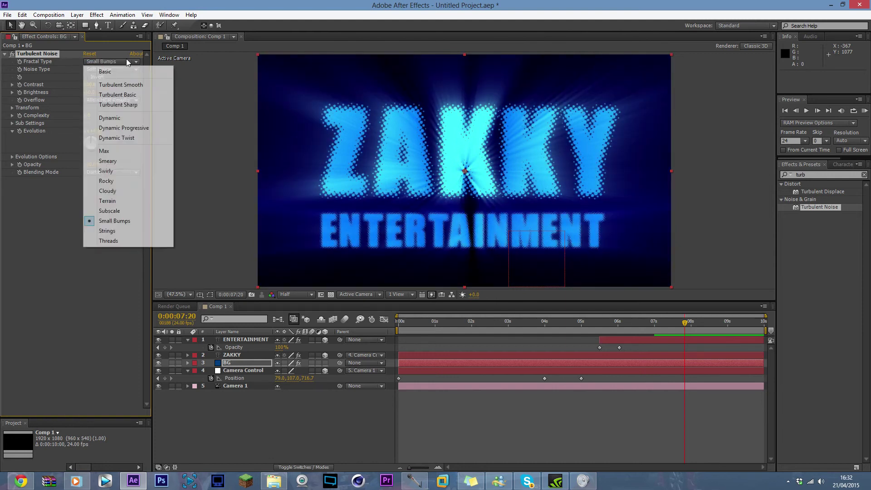
pyautogui.click(122, 72)
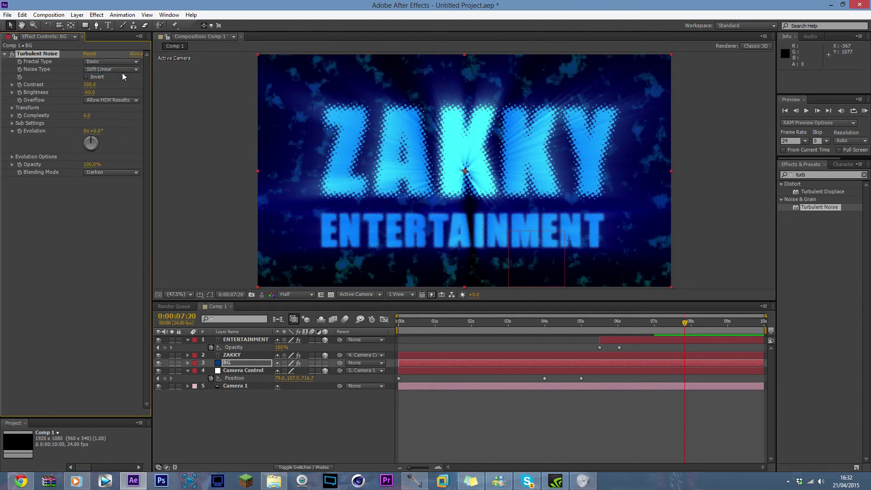
# Try the Block noise type on BG's Turbulent Noise, keep the Basic fractal type and set Noise Type to Linear
pyautogui.click(96, 69)
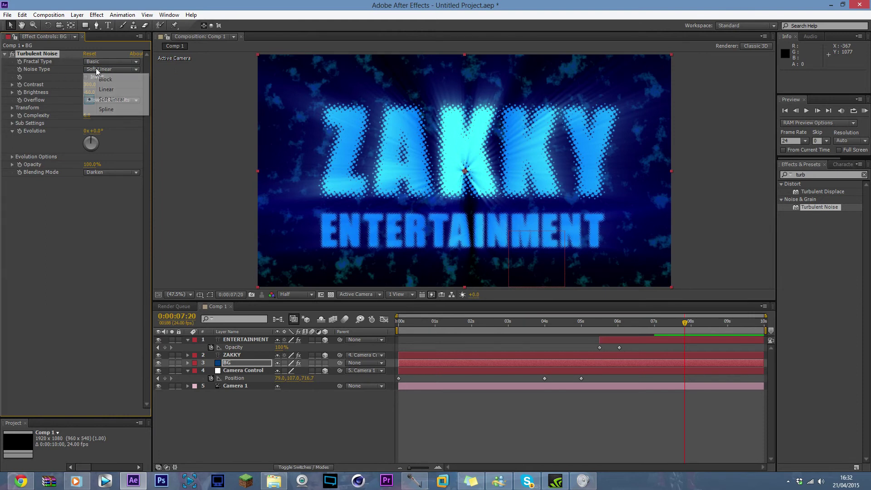
pyautogui.click(106, 80)
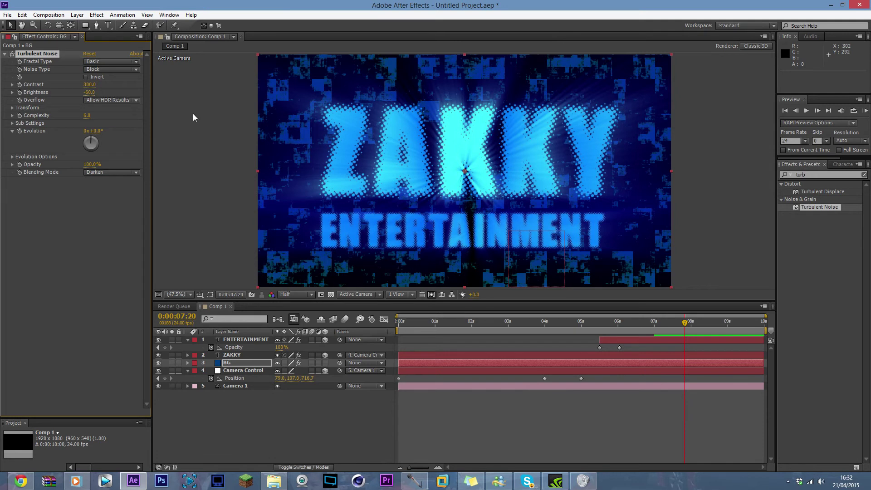
pyautogui.click(115, 62)
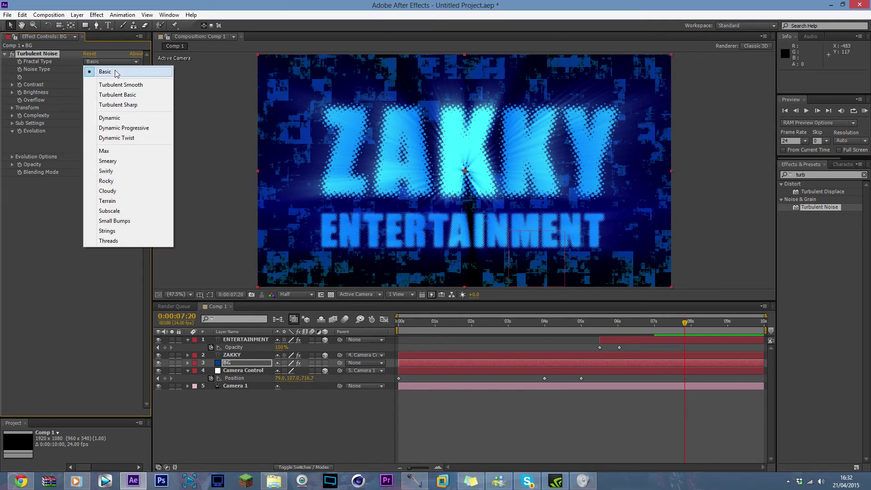
pyautogui.click(45, 240)
pyautogui.click(108, 67)
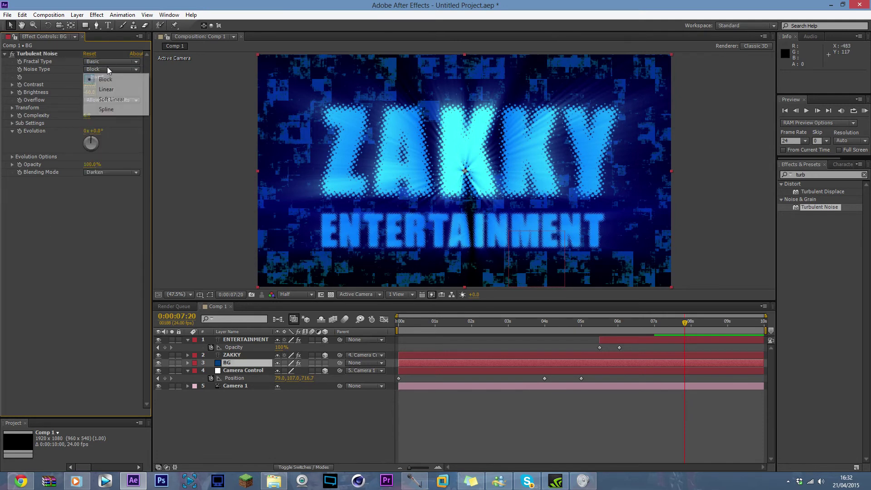
pyautogui.click(106, 90)
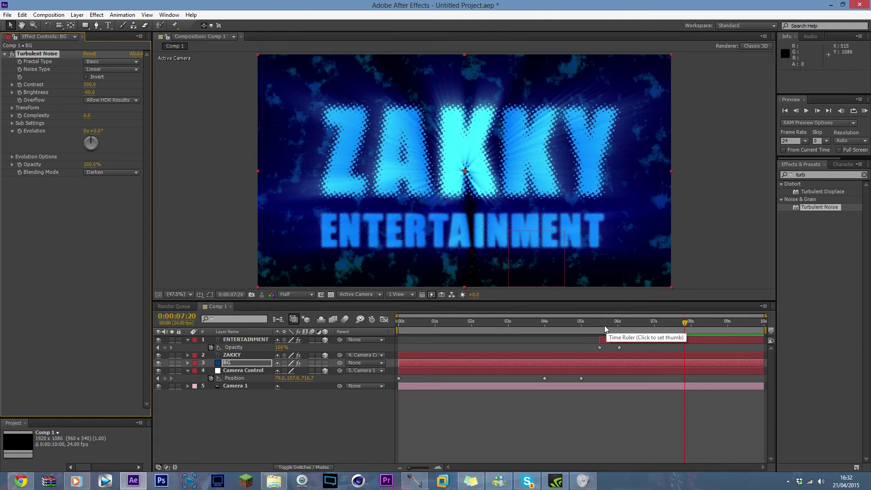
# Go to 0:00:01:17 and compare the noise background with the Studio Intro Preview video
pyautogui.moveTo(602, 327); pyautogui.dragTo(461, 327)
pyautogui.moveTo(76, 480)
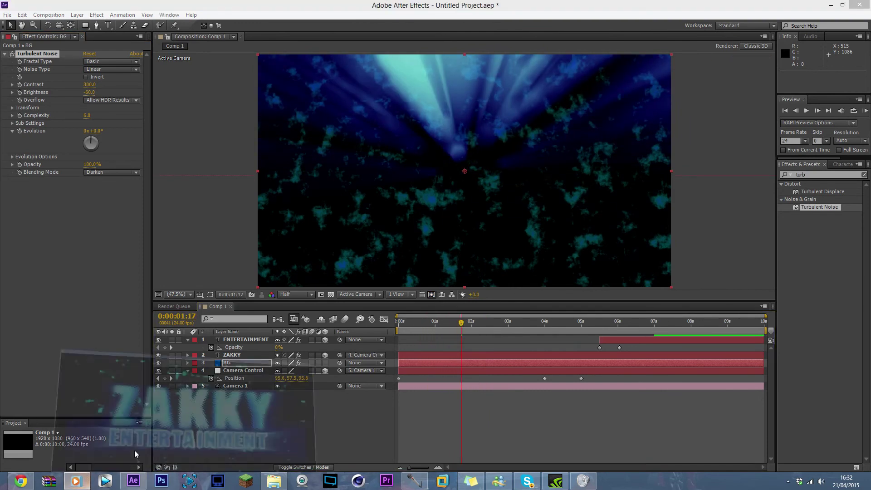
# Check the Studio Intro Preview video, return to After Effects and trim the start of the BG layer to 0:00:04:16
pyautogui.click(82, 448)
pyautogui.click(435, 456)
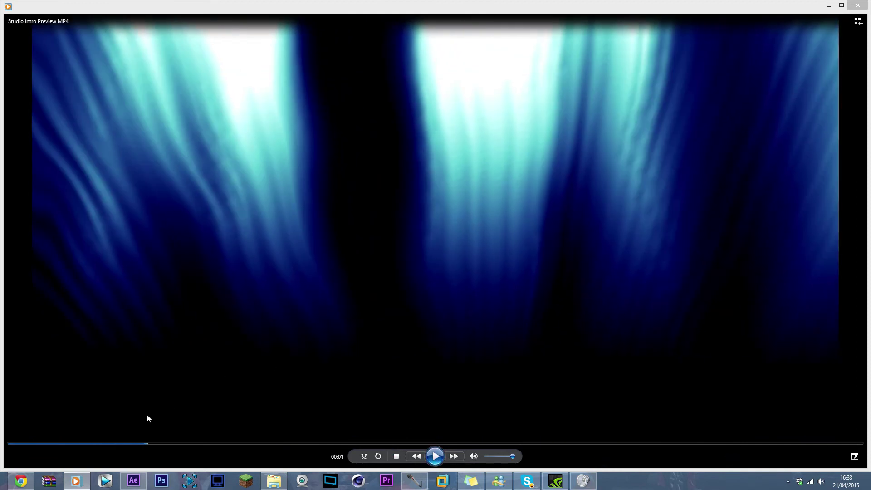
pyautogui.click(133, 480)
pyautogui.moveTo(399, 361); pyautogui.dragTo(554, 363)
pyautogui.moveTo(579, 323); pyautogui.dragTo(570, 323)
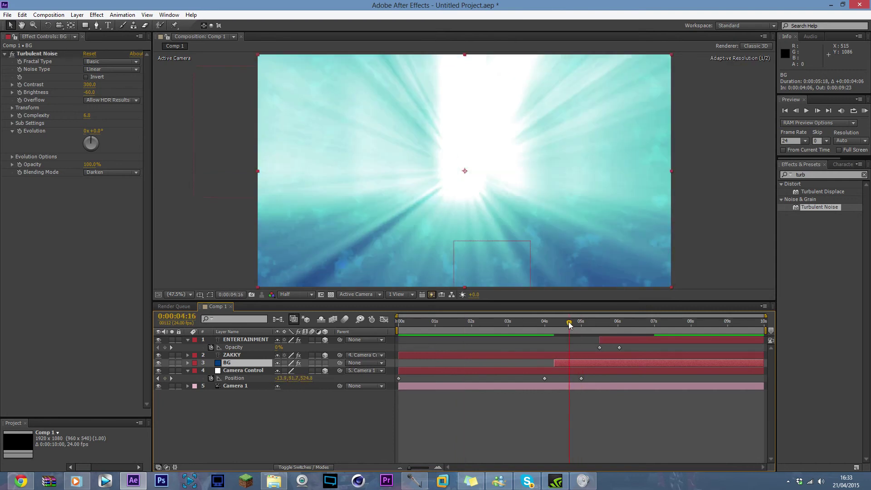
pyautogui.moveTo(555, 363); pyautogui.dragTo(563, 363)
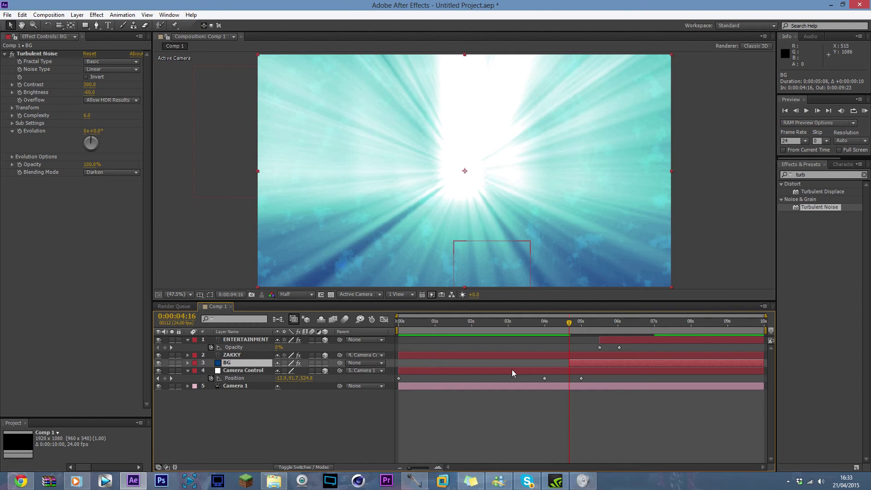
# Fade in BG with Opacity keyframes of 0% at 0:00:04:16 and 100% at 0:00:05:13, and review the fade
pyautogui.press('t')
pyautogui.click(211, 371)
pyautogui.moveTo(281, 370); pyautogui.dragTo(234, 370)
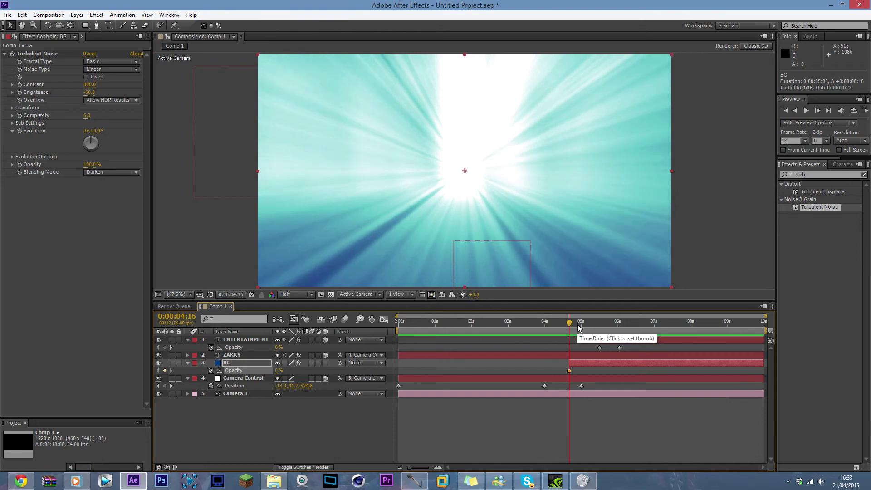
pyautogui.click(581, 324)
pyautogui.moveTo(581, 323); pyautogui.dragTo(602, 323)
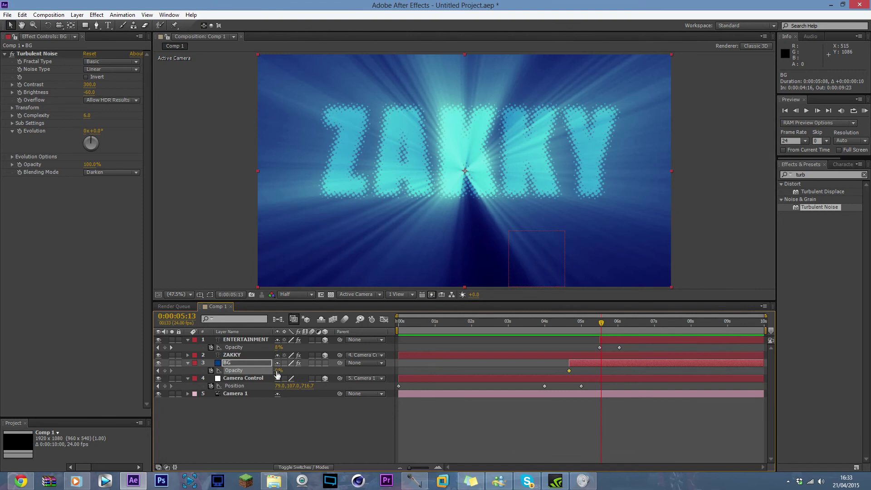
pyautogui.moveTo(278, 374); pyautogui.dragTo(295, 373)
pyautogui.click(570, 323)
pyautogui.moveTo(581, 323); pyautogui.dragTo(659, 348)
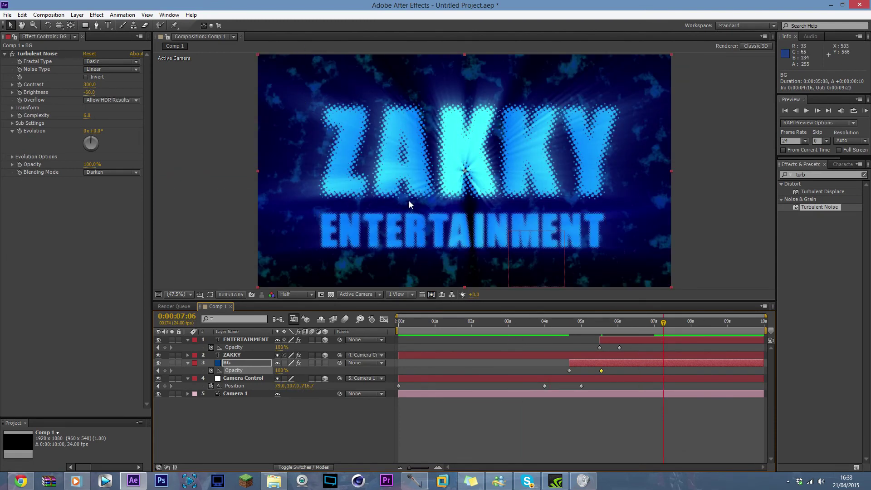
# Keyframe Turbulent Noise's Evolution on BG from 0x at 0:00:04:16 to 5x at 0:00:09:23, and review the motion
pyautogui.moveTo(664, 323); pyautogui.dragTo(570, 340)
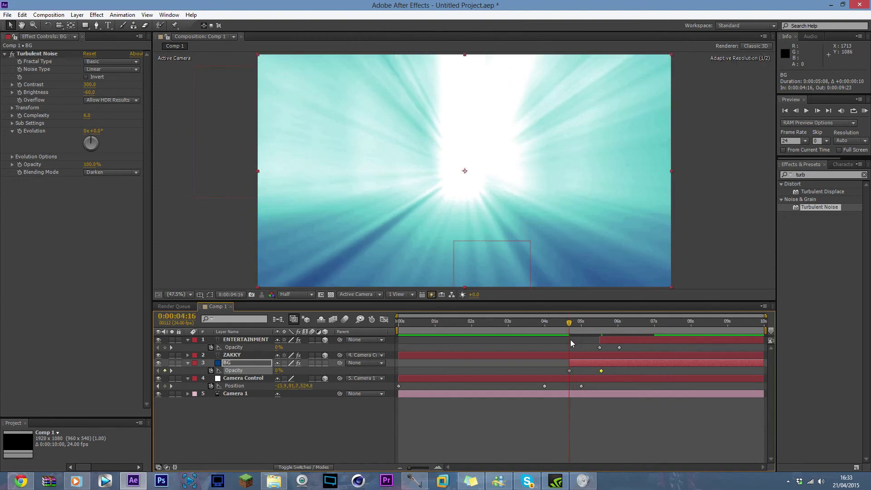
pyautogui.click(19, 131)
pyautogui.moveTo(723, 324); pyautogui.dragTo(764, 325)
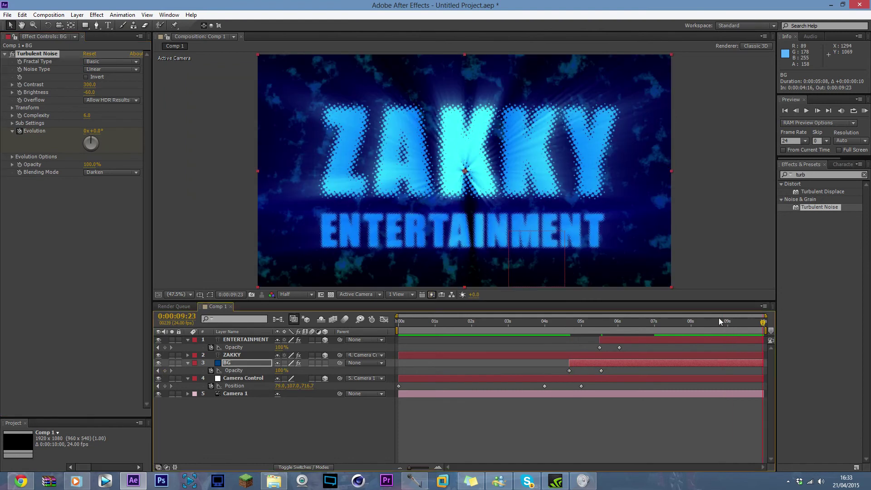
pyautogui.click(86, 130)
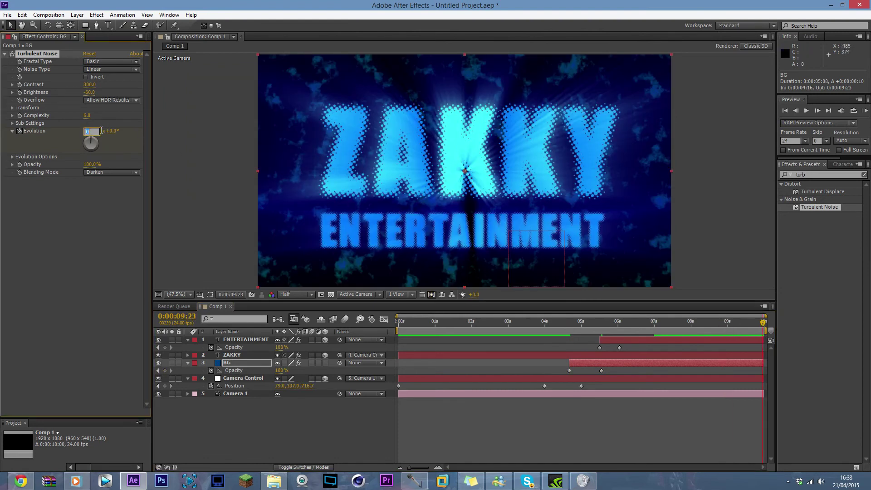
pyautogui.press('Return')
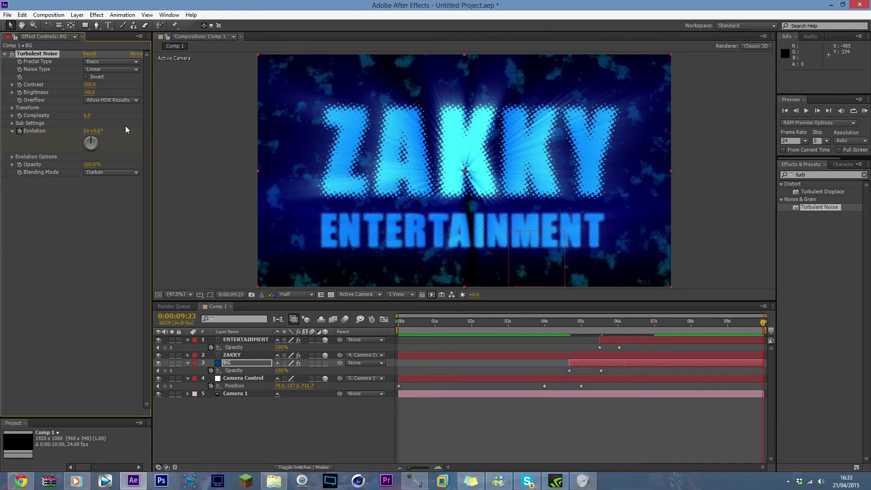
pyautogui.moveTo(588, 323); pyautogui.dragTo(786, 328)
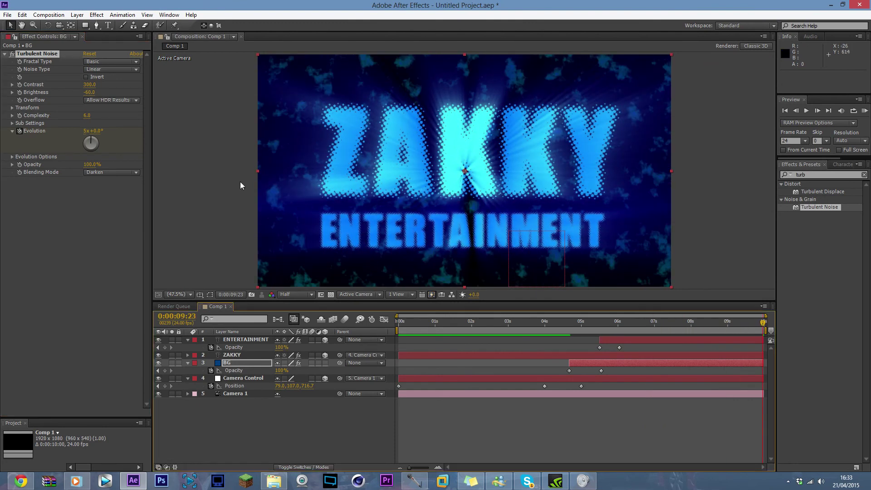
# Try 1 and 50 revolutions for BG's Evolution keyframe at 0:00:09:23, and return it to 5x
pyautogui.click(86, 132)
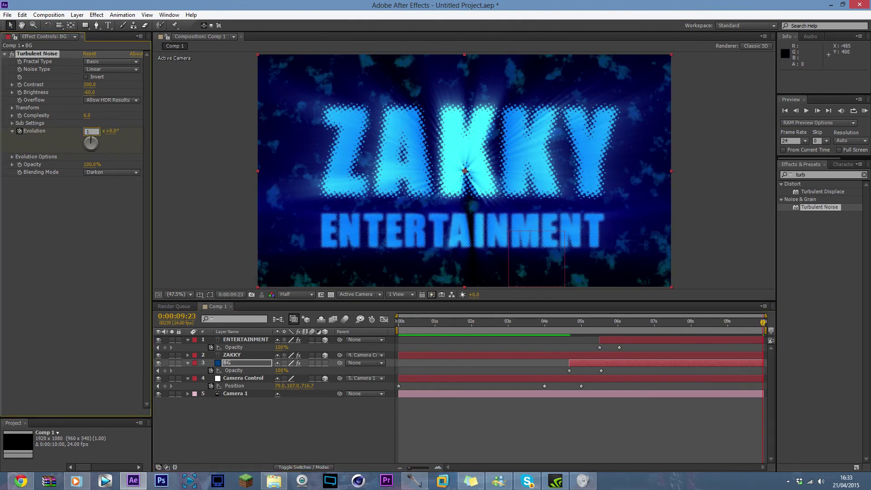
pyautogui.write('1')
pyautogui.press('Return')
pyautogui.moveTo(583, 322); pyautogui.dragTo(764, 317)
pyautogui.click(86, 132)
pyautogui.click(86, 132)
pyautogui.press('Return')
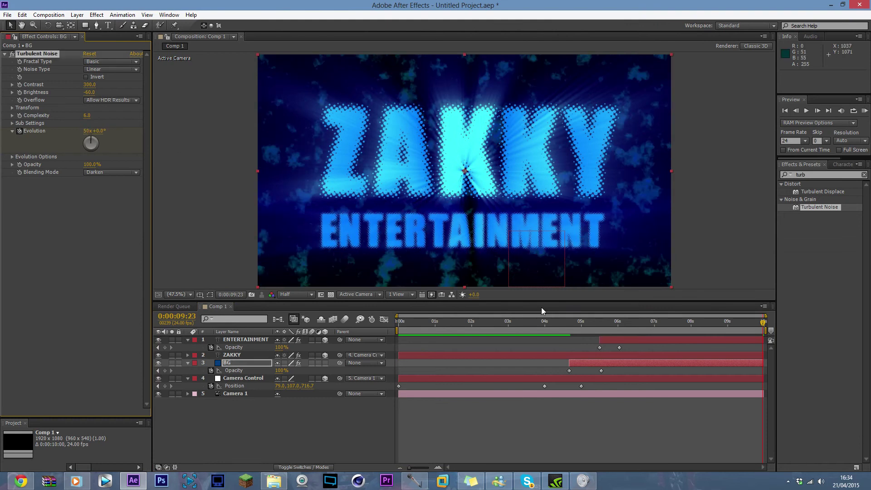
pyautogui.moveTo(565, 323); pyautogui.dragTo(855, 305)
pyautogui.click(89, 132)
pyautogui.write('50')
pyautogui.press('Return')
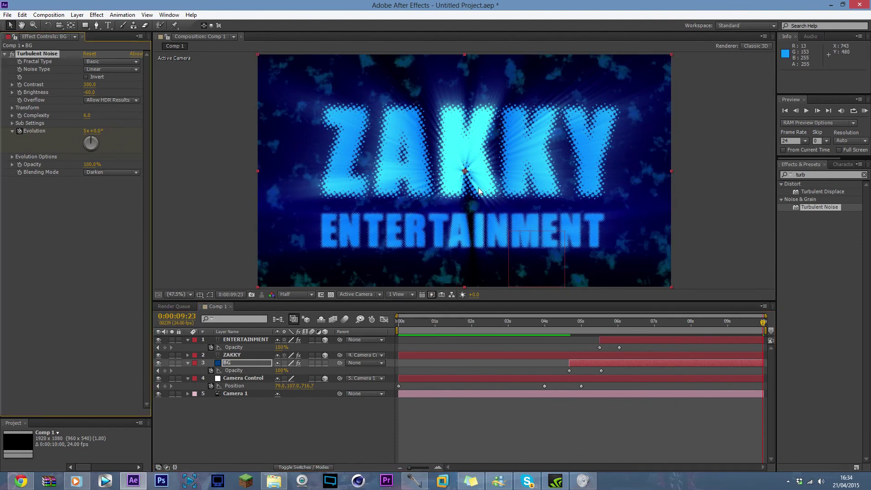
pyautogui.moveTo(574, 328); pyautogui.dragTo(683, 323)
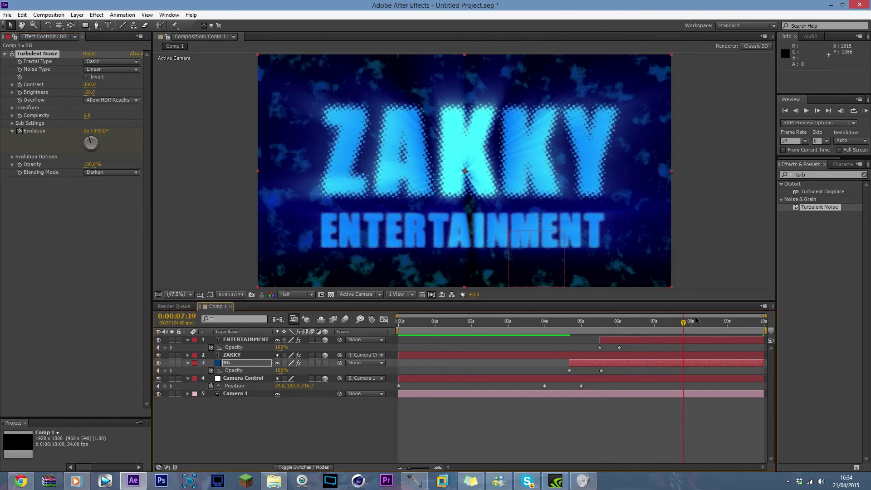
# Apply the Stylize Glow effect to BG after Turbulent Noise, with a Glow Threshold of 22.7%
pyautogui.click(801, 164)
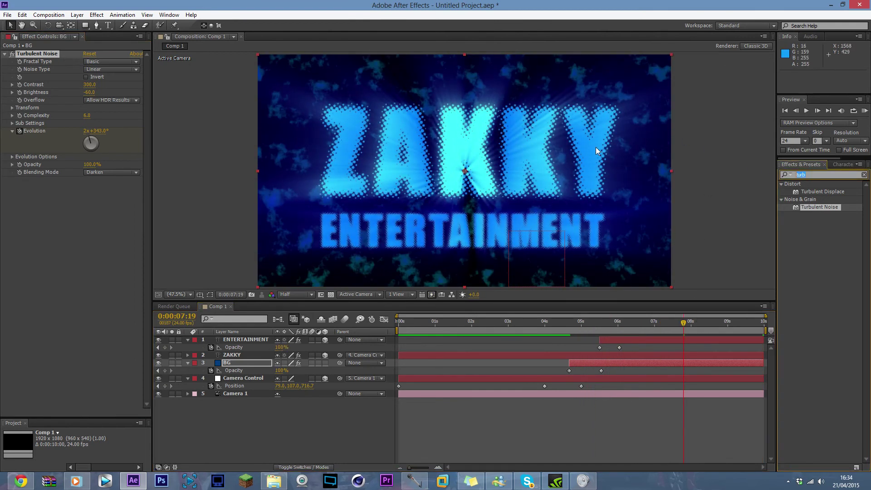
pyautogui.write('glow')
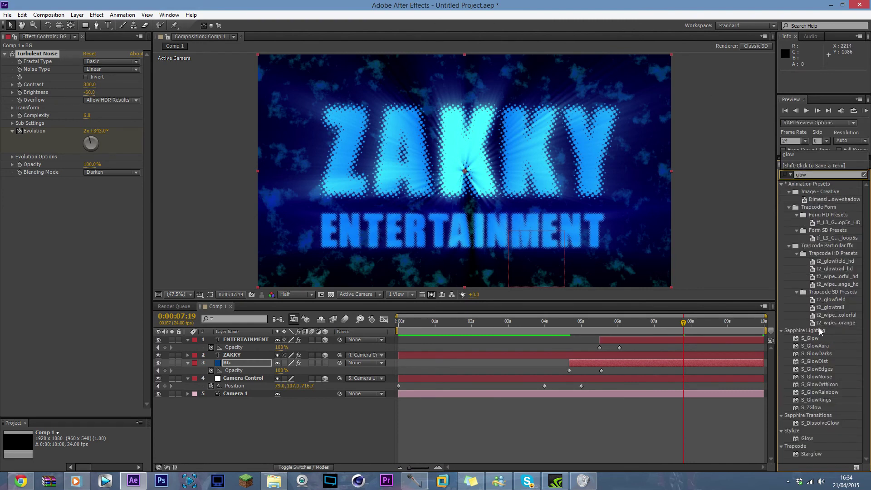
pyautogui.press('Return')
pyautogui.moveTo(807, 439); pyautogui.dragTo(59, 206)
pyautogui.doubleClick(468, 281)
pyautogui.click(304, 36)
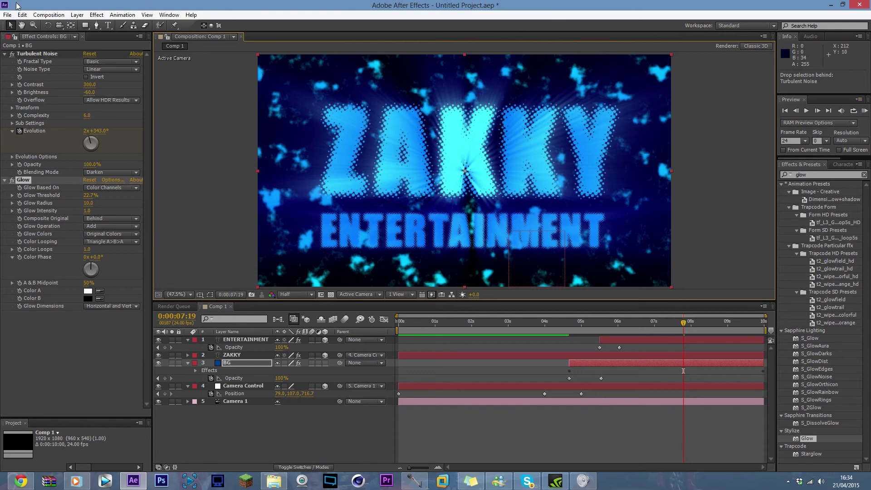
# Add an adjustment layer and keyframe its Opacity from 100% at 0:00:09:00 to 0% at 0:00:09:23
pyautogui.click(75, 15)
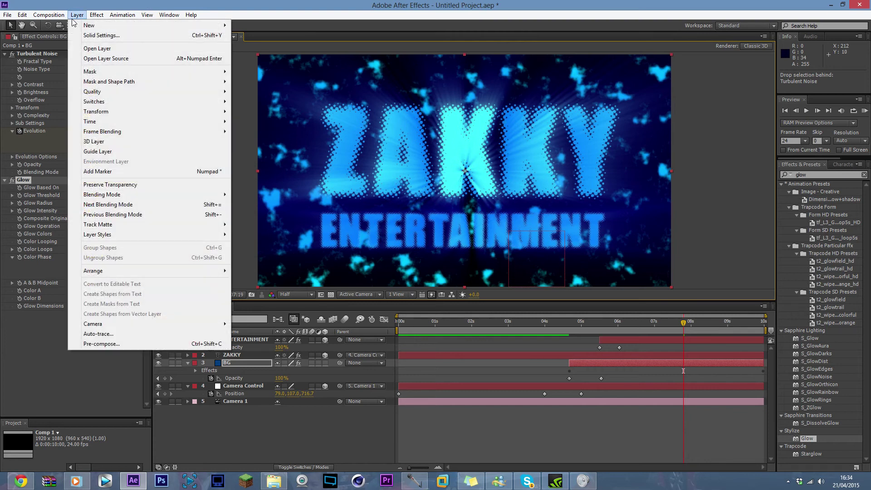
pyautogui.moveTo(136, 25)
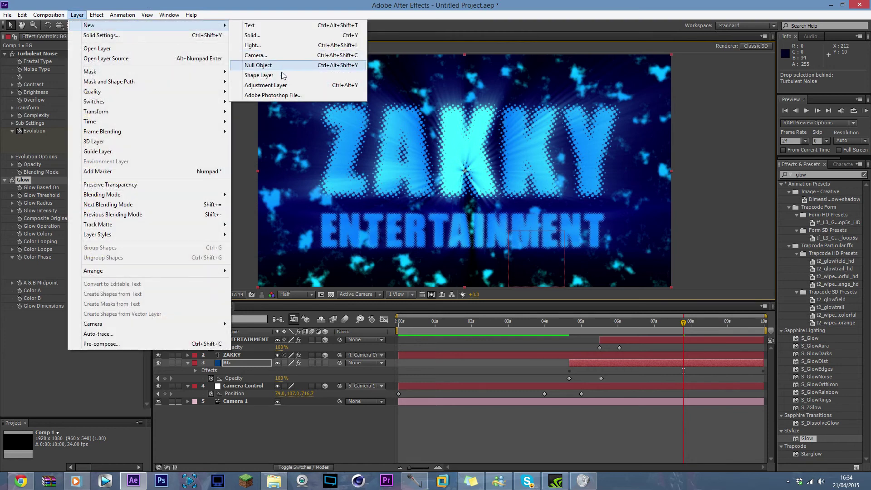
pyautogui.click(285, 86)
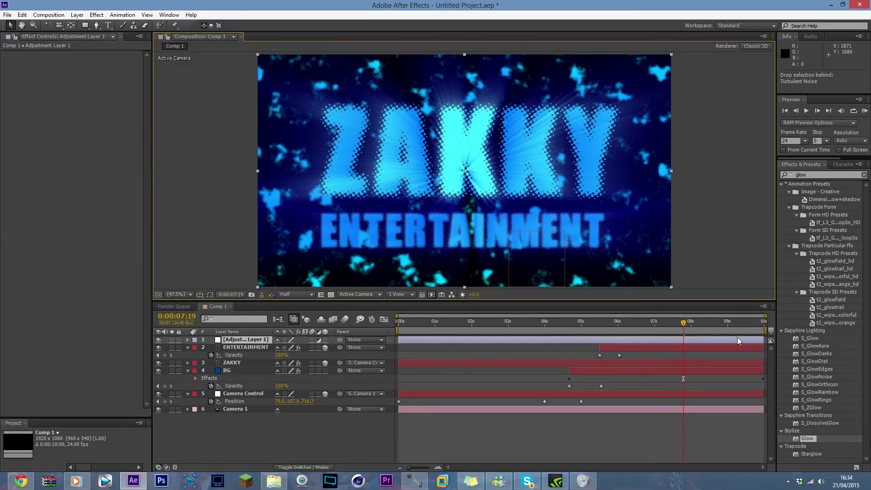
pyautogui.click(729, 328)
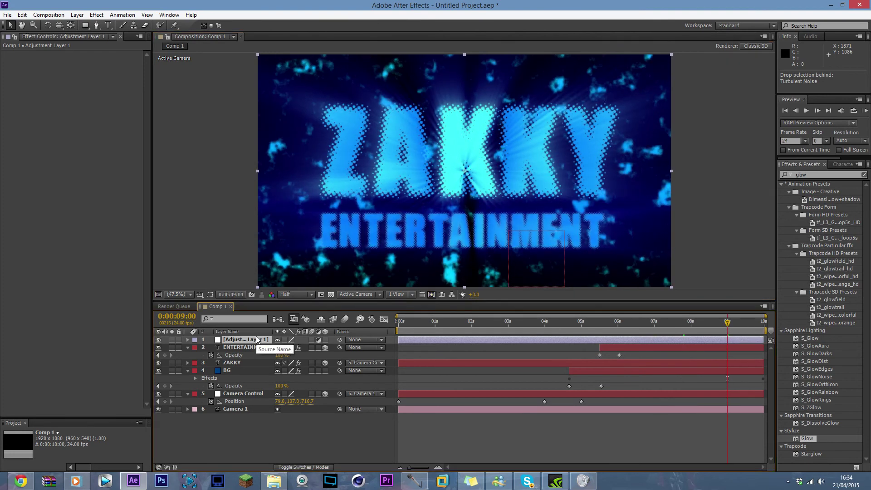
pyautogui.press('t')
pyautogui.click(211, 348)
pyautogui.click(227, 331)
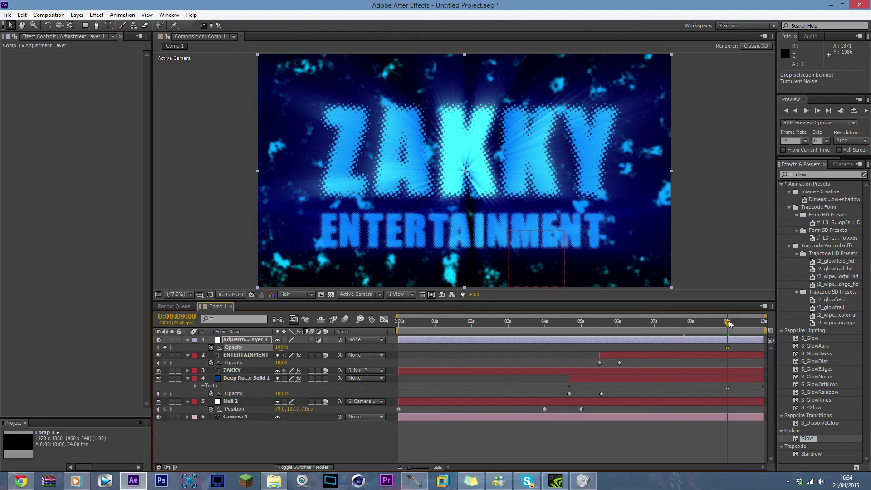
pyautogui.moveTo(729, 323); pyautogui.dragTo(766, 322)
pyautogui.click(281, 347)
pyautogui.write('0')
pyautogui.press('Return')
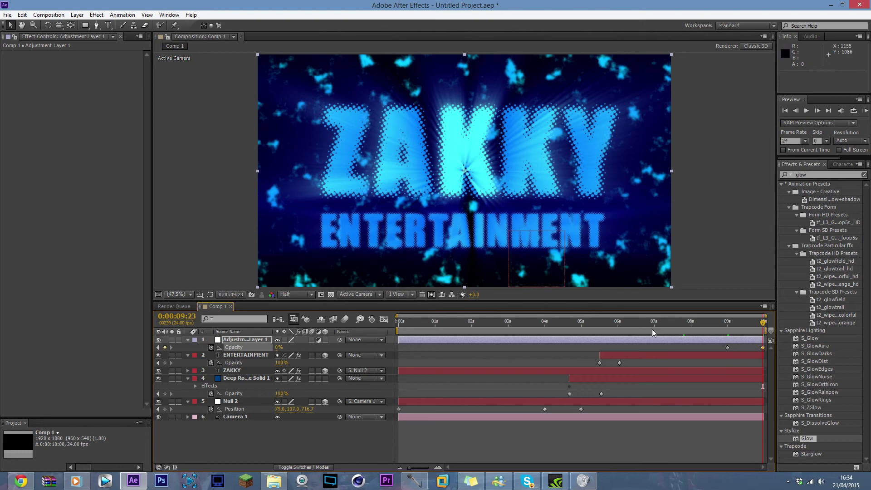
# Check the ending and delete the adjustment layer
pyautogui.click(729, 325)
pyautogui.press('space')
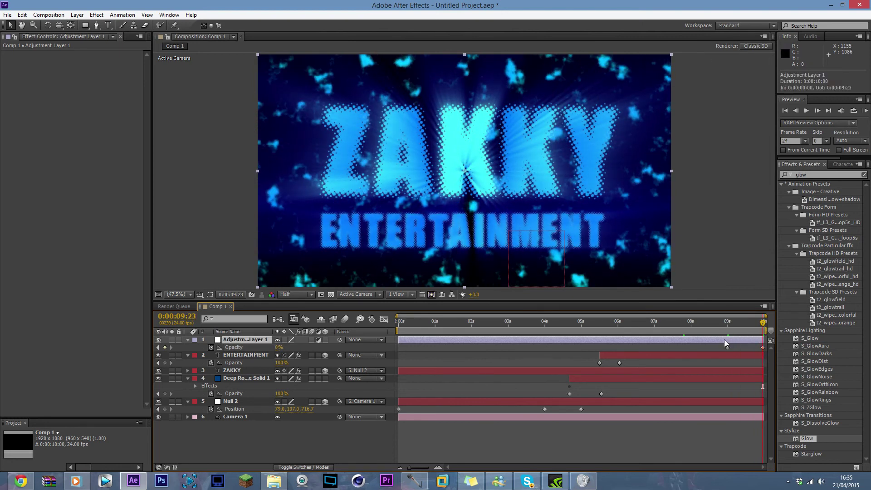
pyautogui.press('Delete')
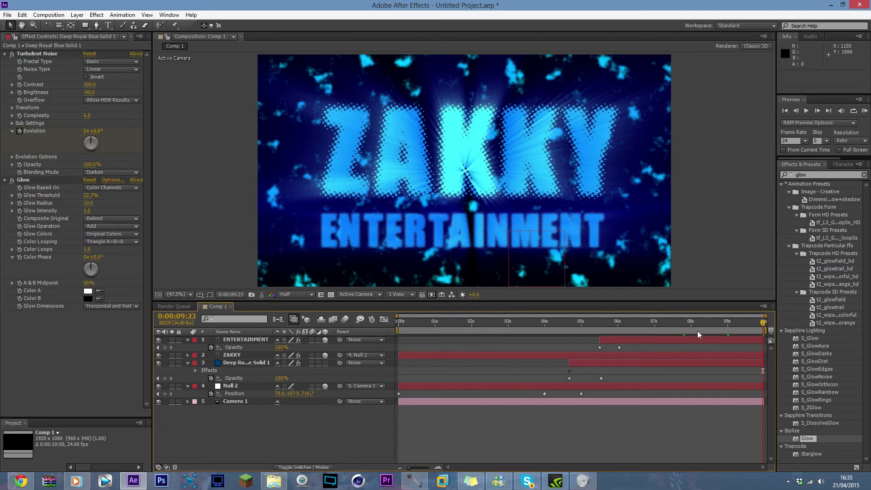
# Select all layers, show their Opacity and add keyframes at 0:00:09:01 to ENTERTAINMENT and the blue background solid
pyautogui.hotkey('ctrl', 'a')
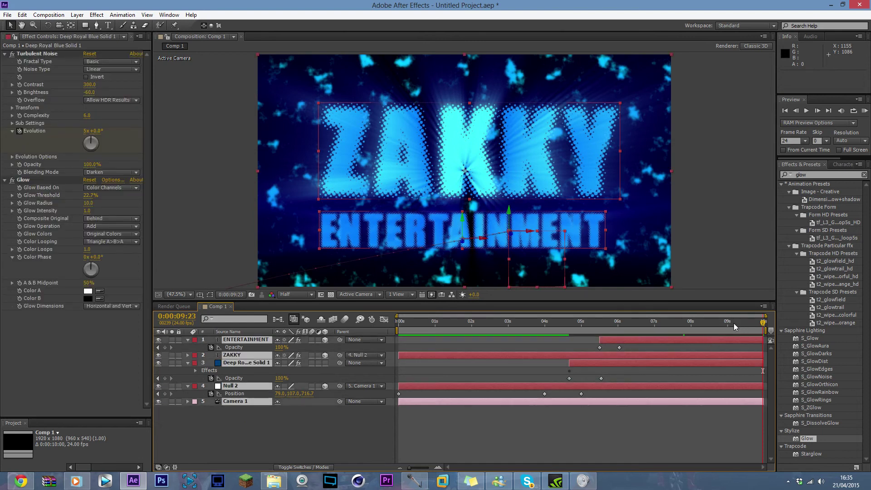
pyautogui.click(729, 324)
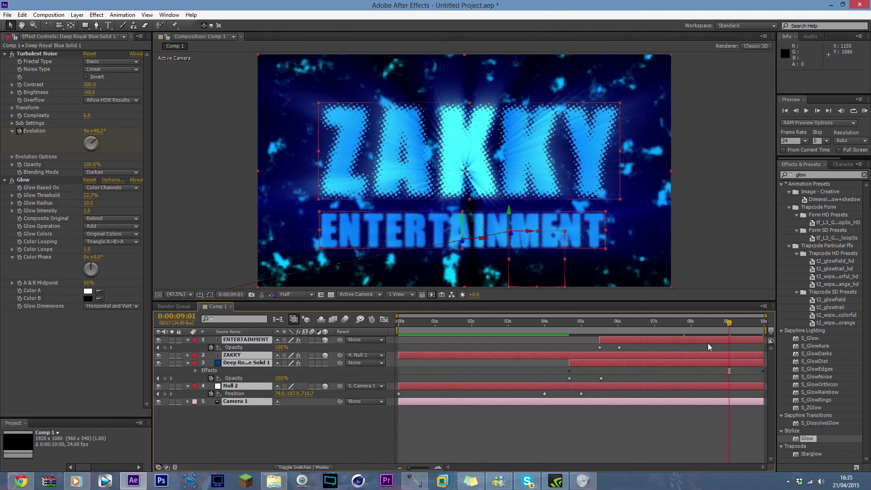
pyautogui.press('u')
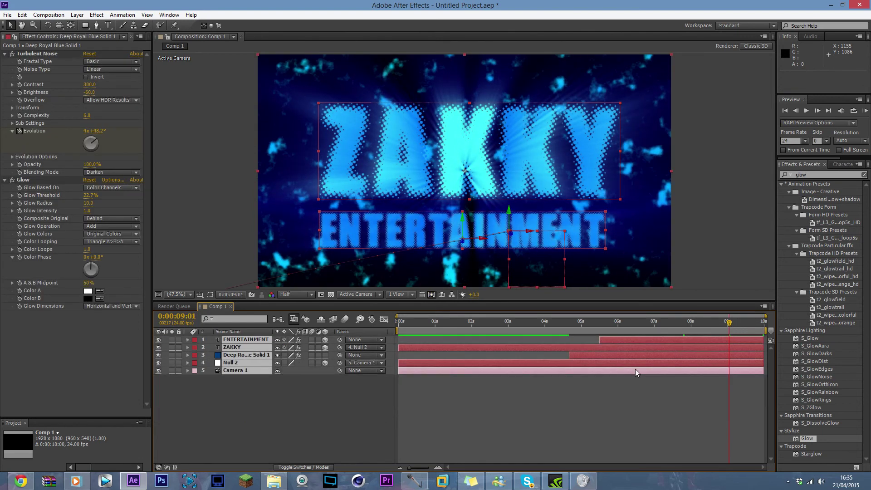
pyautogui.press('u')
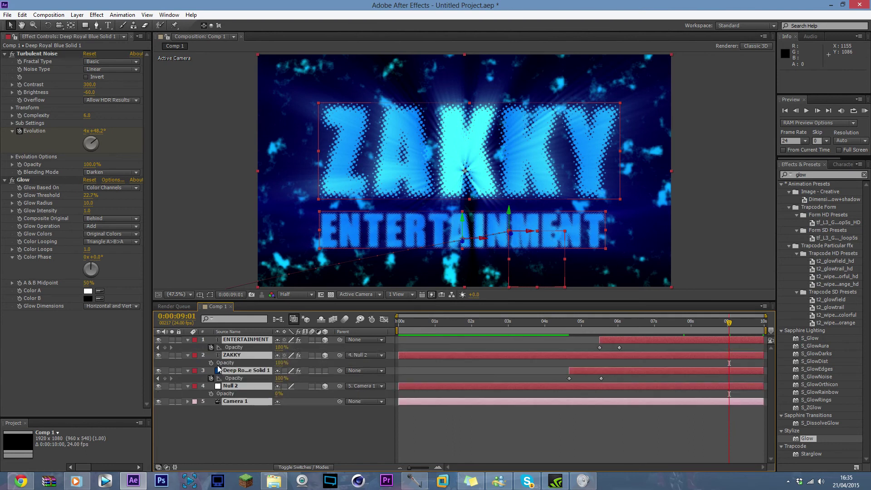
pyautogui.click(165, 349)
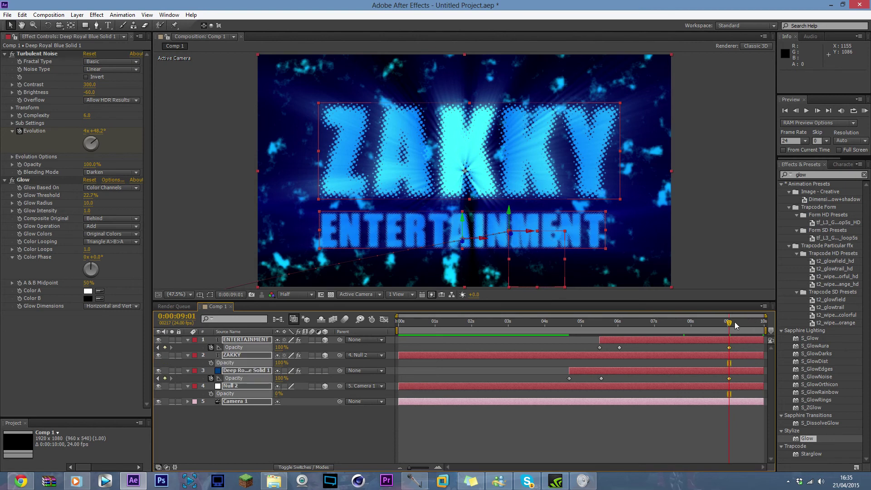
# Set the selected layers' Opacity to 0% at 0:00:09:23
pyautogui.press('End')
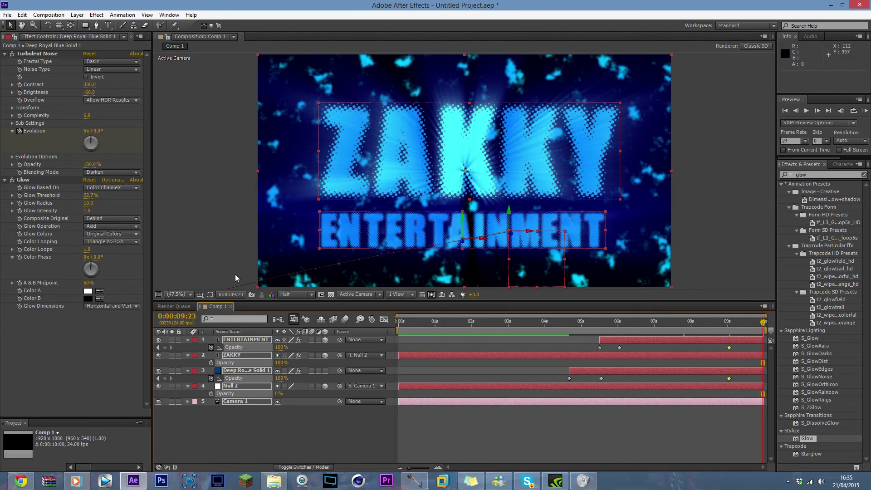
pyautogui.click(282, 347)
pyautogui.write('0')
pyautogui.press('Return')
# Start Opacity keyframing on the ZAKKY and Null 2 layers at 0:00:09:01, with all layers selected
pyautogui.click(731, 322)
pyautogui.moveTo(744, 327)
pyautogui.mouseDown()
pyautogui.moveTo(706, 331)
pyautogui.moveTo(727, 330)
pyautogui.mouseUp()
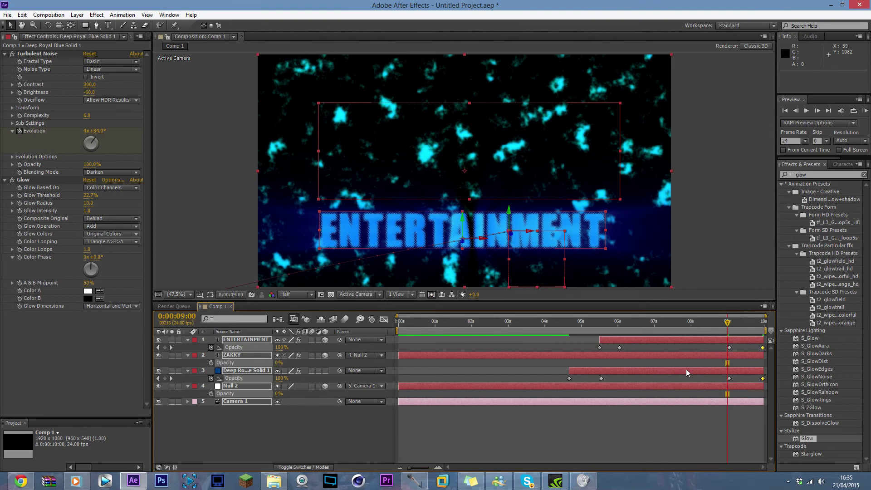
pyautogui.hotkey('ctrl', 'a')
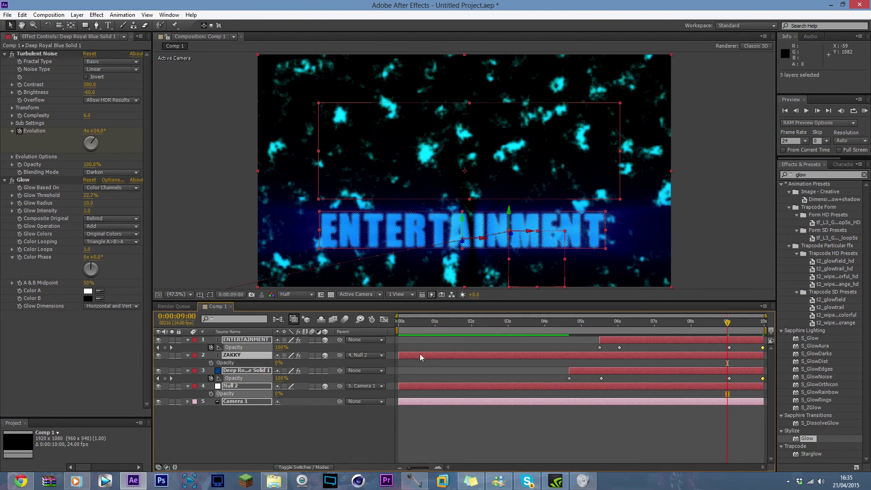
pyautogui.moveTo(727, 322); pyautogui.dragTo(729, 322)
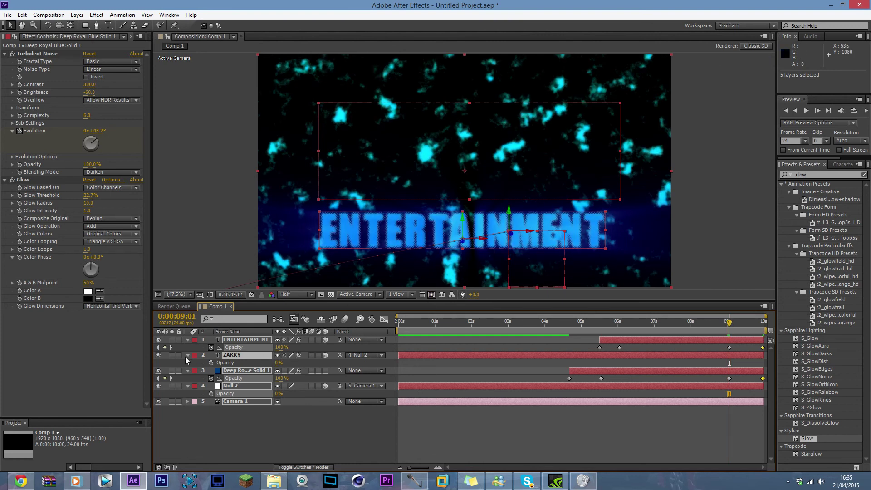
pyautogui.click(211, 363)
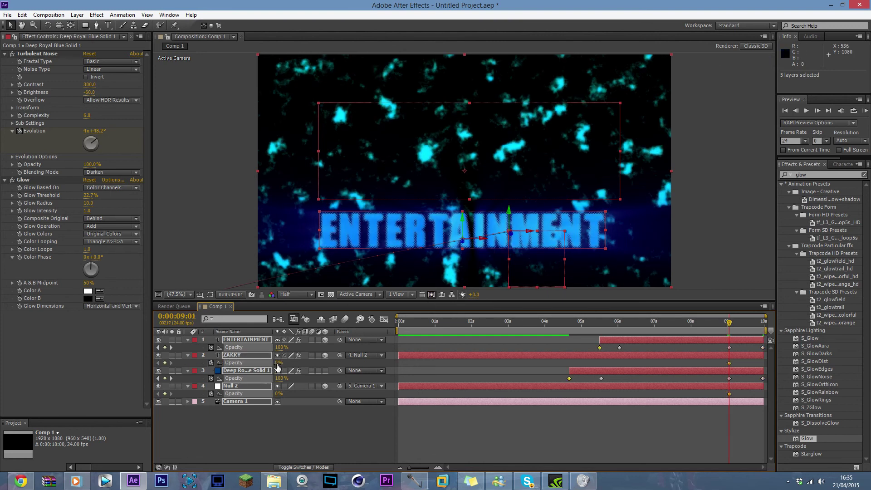
# Select only the ZAKKY layer and set its Opacity keyframe at 0:00:09:01 to 100%
pyautogui.click(282, 461)
pyautogui.click(239, 355)
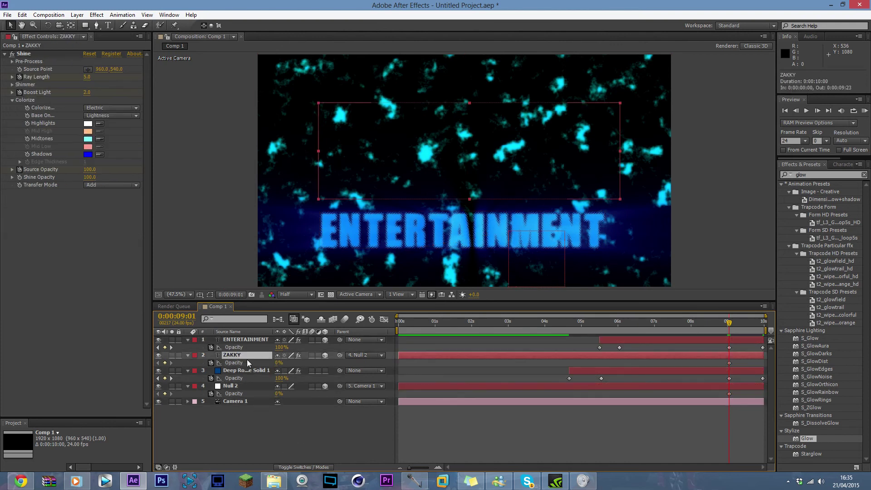
pyautogui.moveTo(279, 363); pyautogui.dragTo(327, 363)
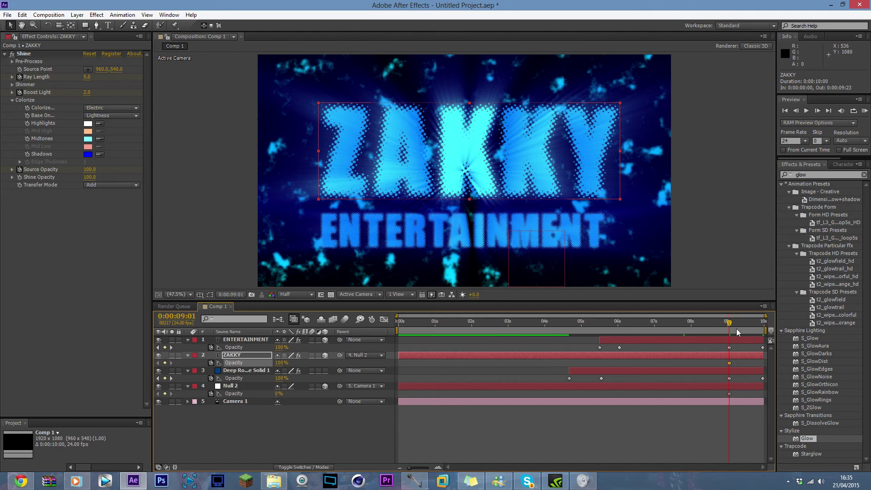
# Set ZAKKY's Opacity to 0% at 0:00:09:23 and run a RAM preview of the composition
pyautogui.moveTo(730, 323); pyautogui.dragTo(789, 330)
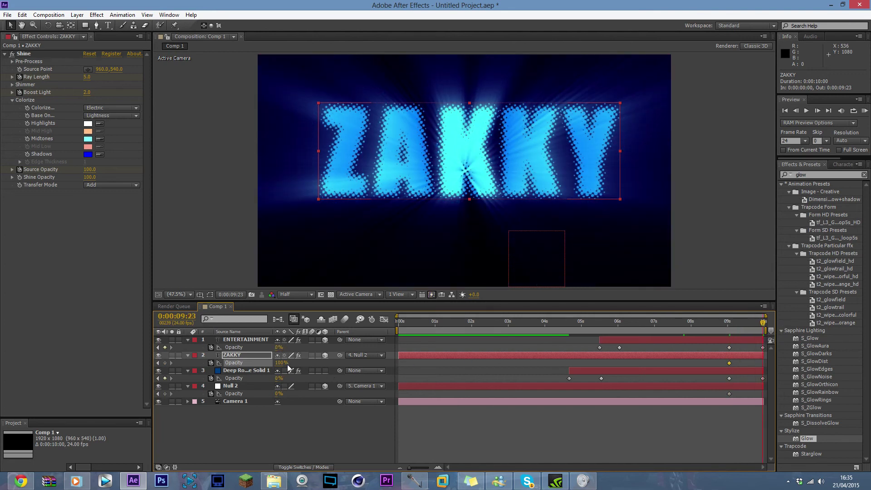
pyautogui.write('0')
pyautogui.press('Return')
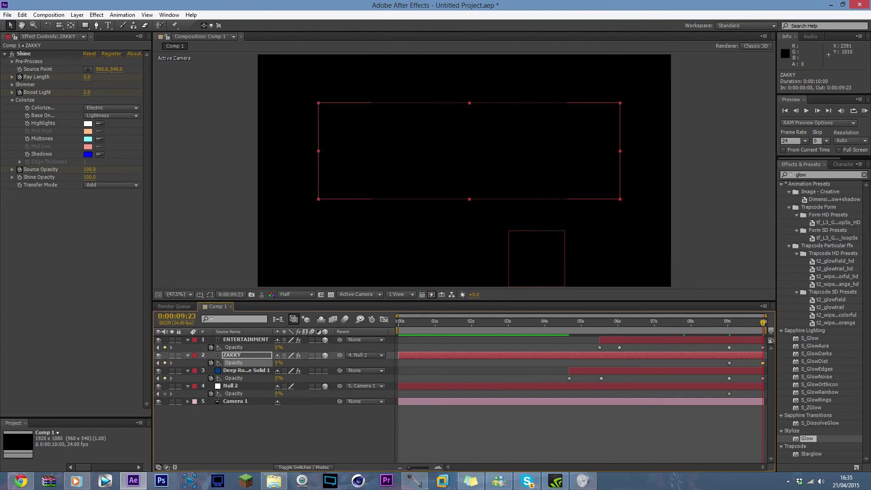
pyautogui.click(864, 110)
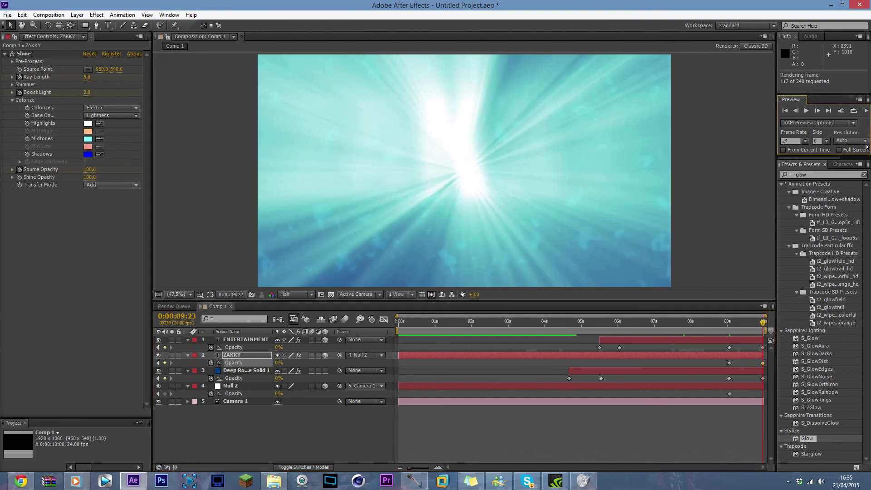